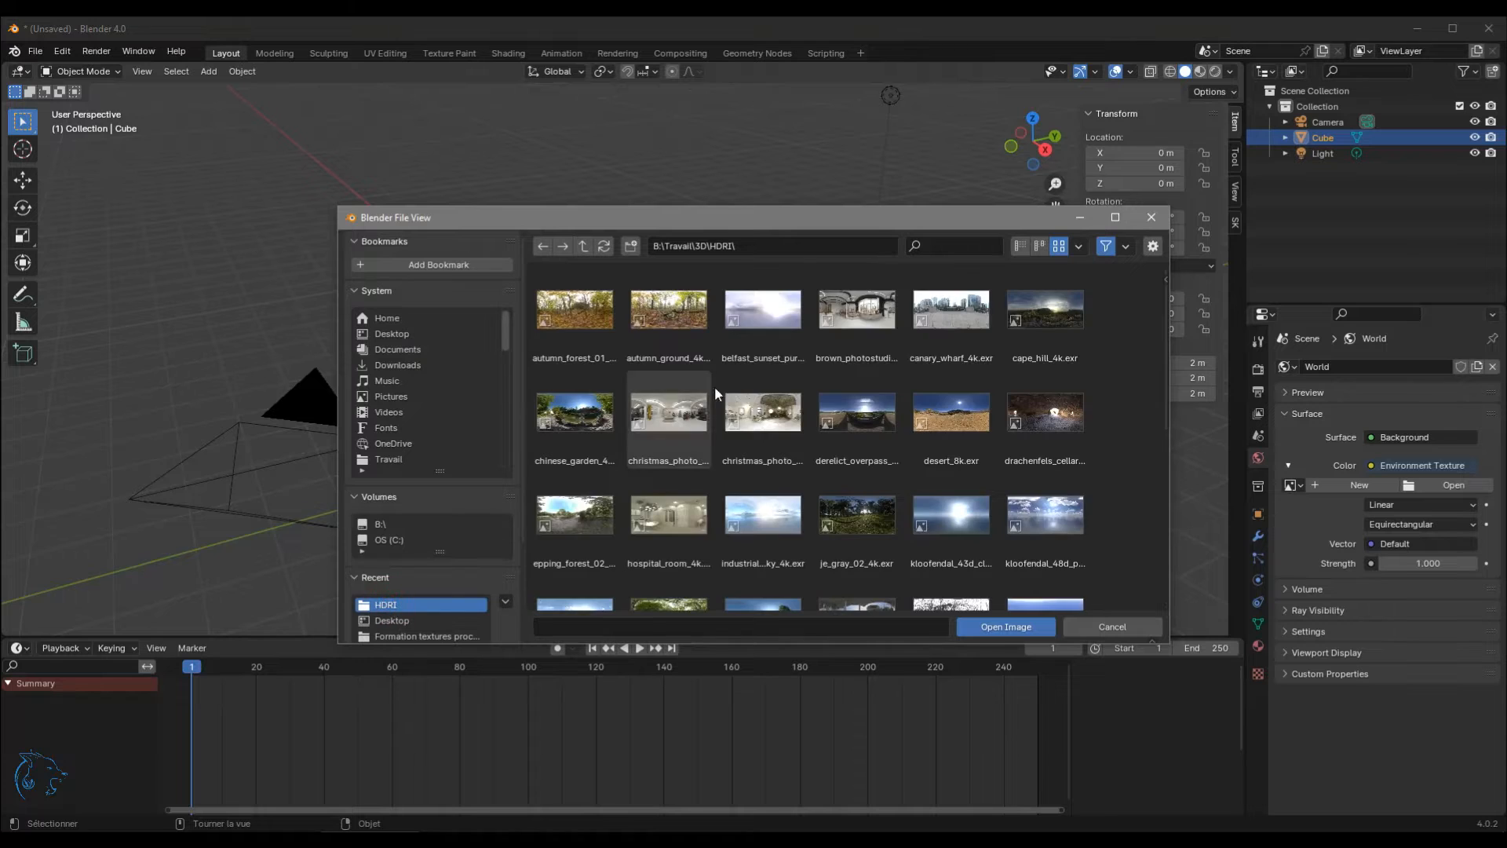
# Load kloofendal_48d_partly_cloudy_puresky_4k.exr as the world's environment texture and preview the scene in rendered shading.
pyautogui.scroll(-2, 993, 459)
pyautogui.click(1019, 462)
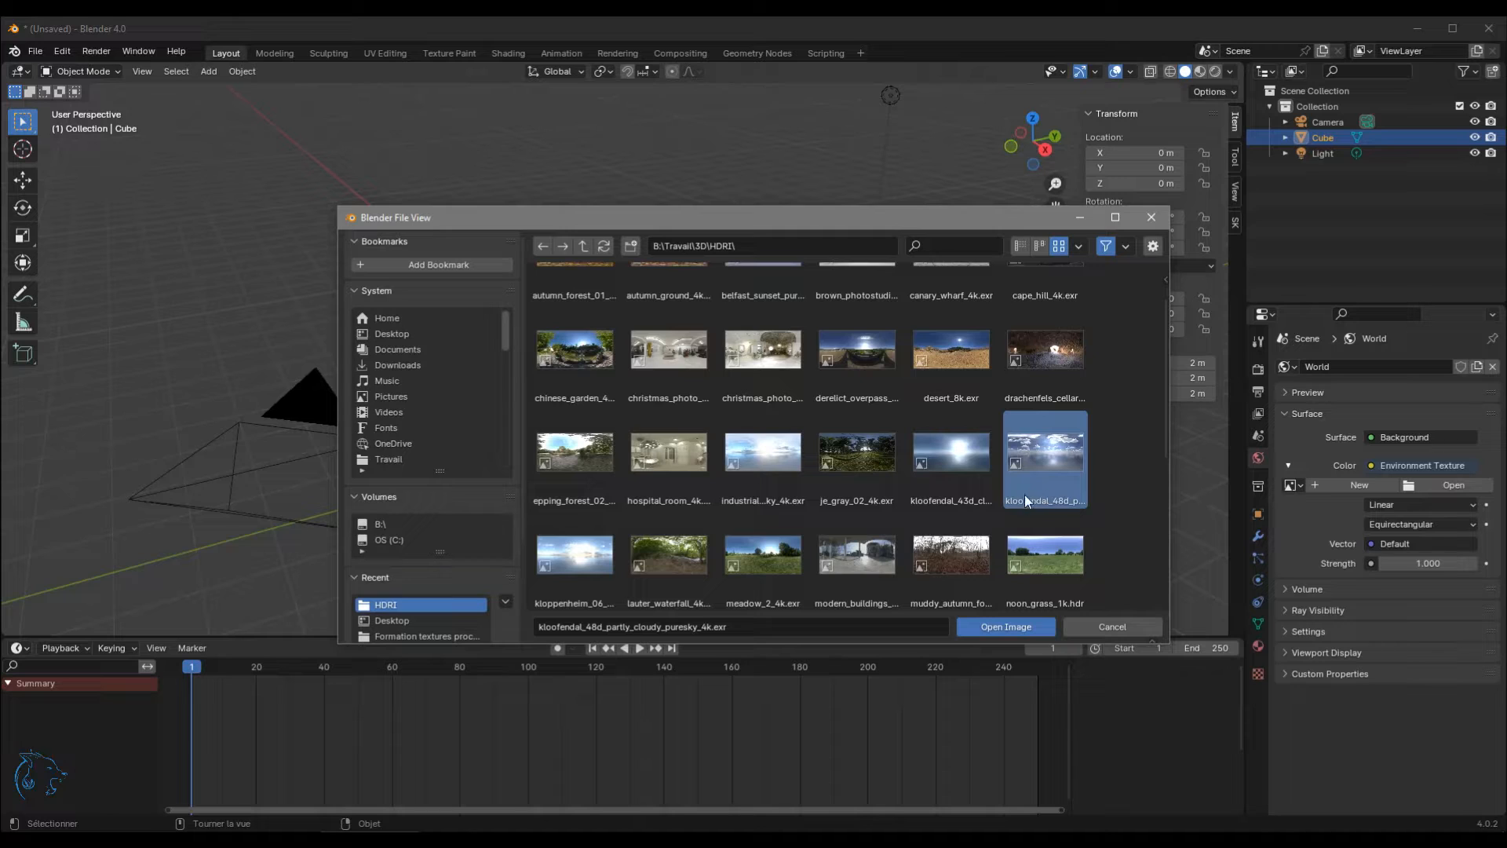
pyautogui.doubleClick(1047, 449)
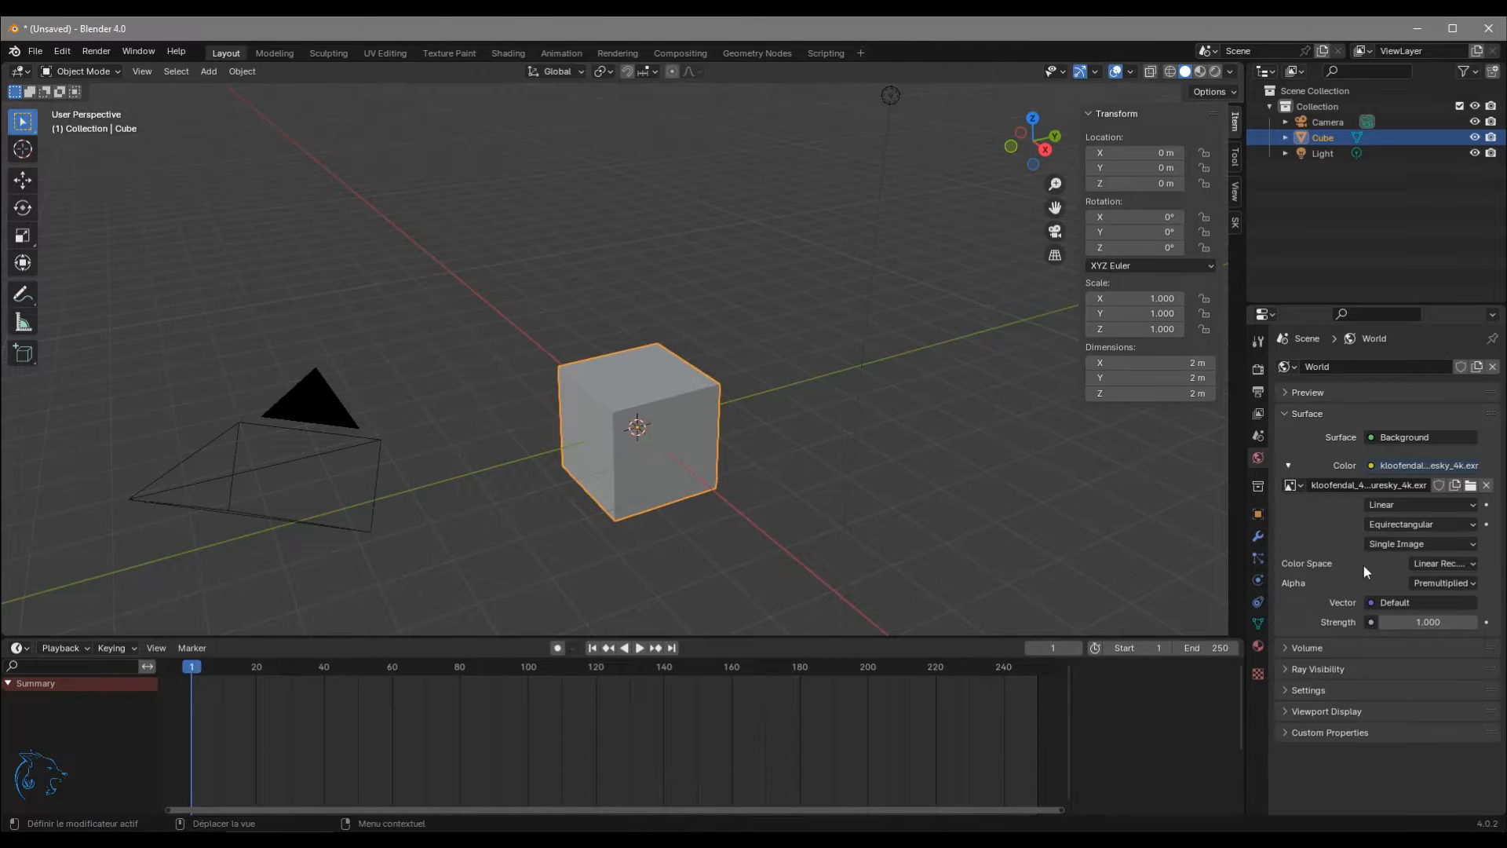
pyautogui.click(1215, 72)
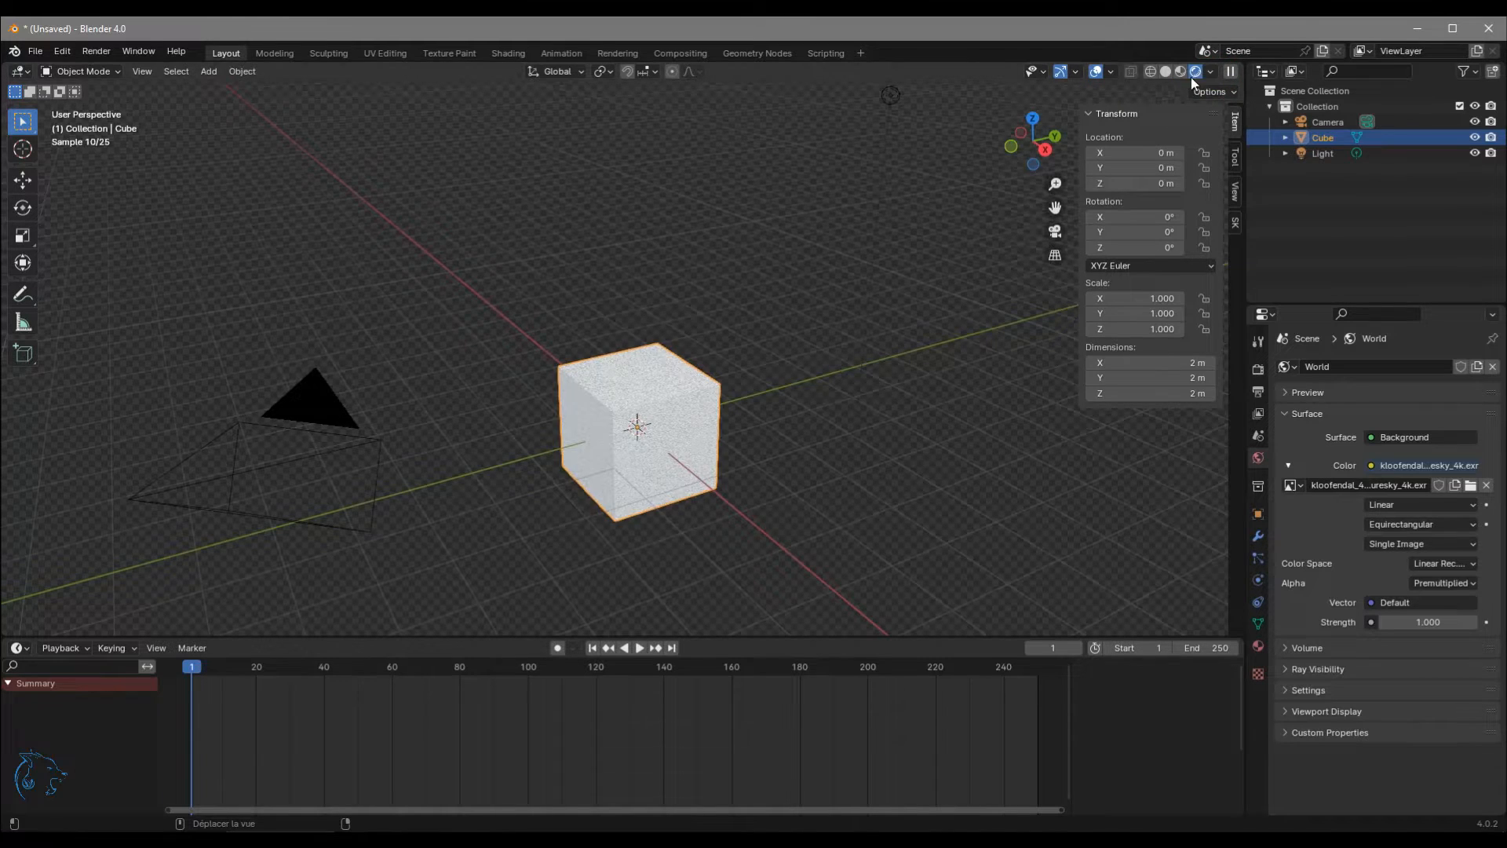
pyautogui.moveTo(771, 459)
pyautogui.mouseDown(button='middle')
pyautogui.moveTo(695, 416)
pyautogui.moveTo(754, 439)
pyautogui.mouseUp(button='middle')
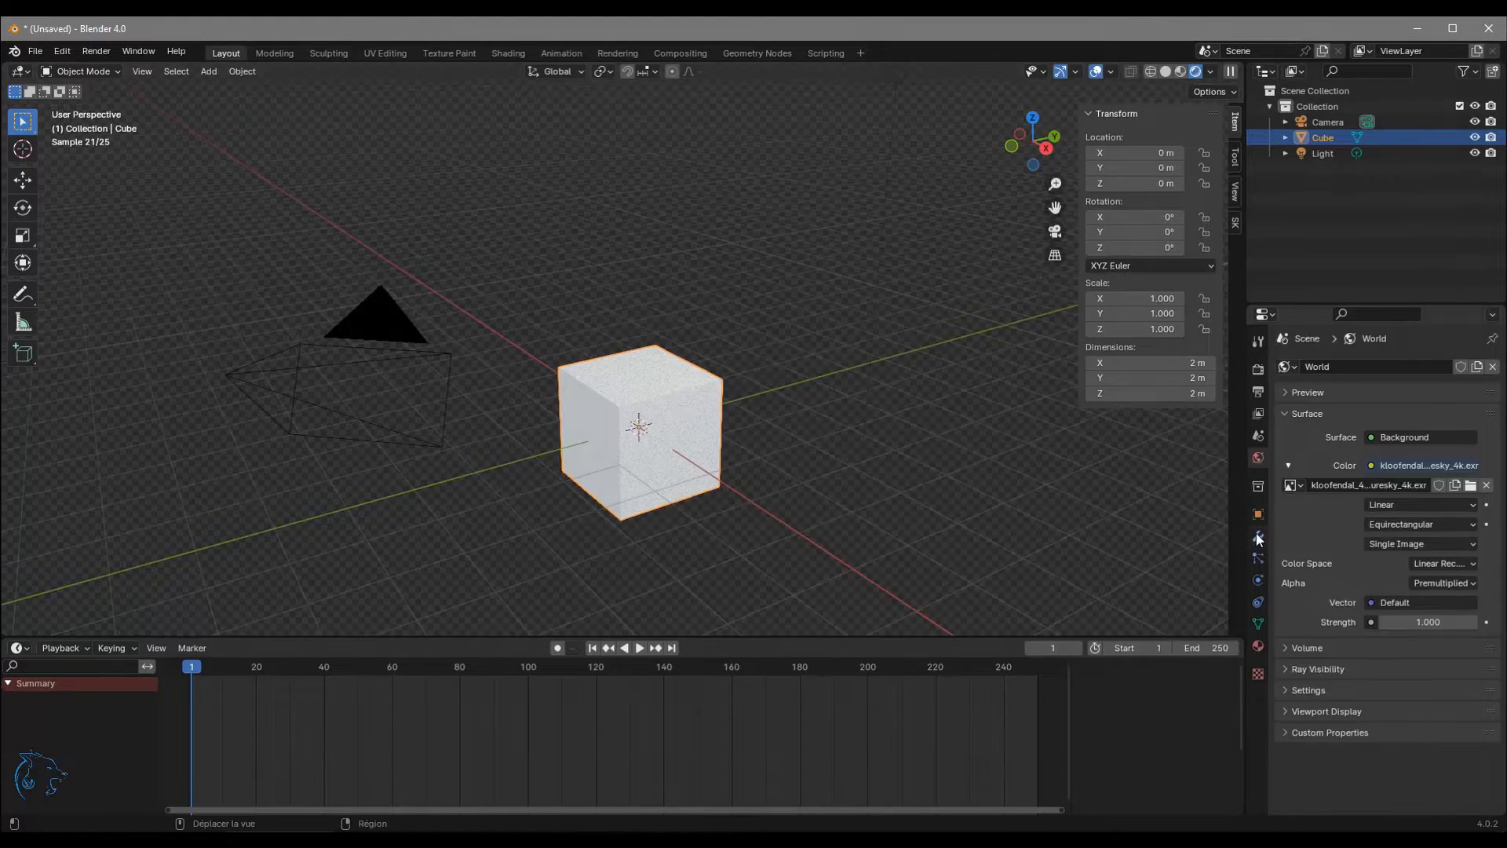
# Add an Ocean modifier to the cube and switch the viewport to solid shading.
pyautogui.click(1258, 536)
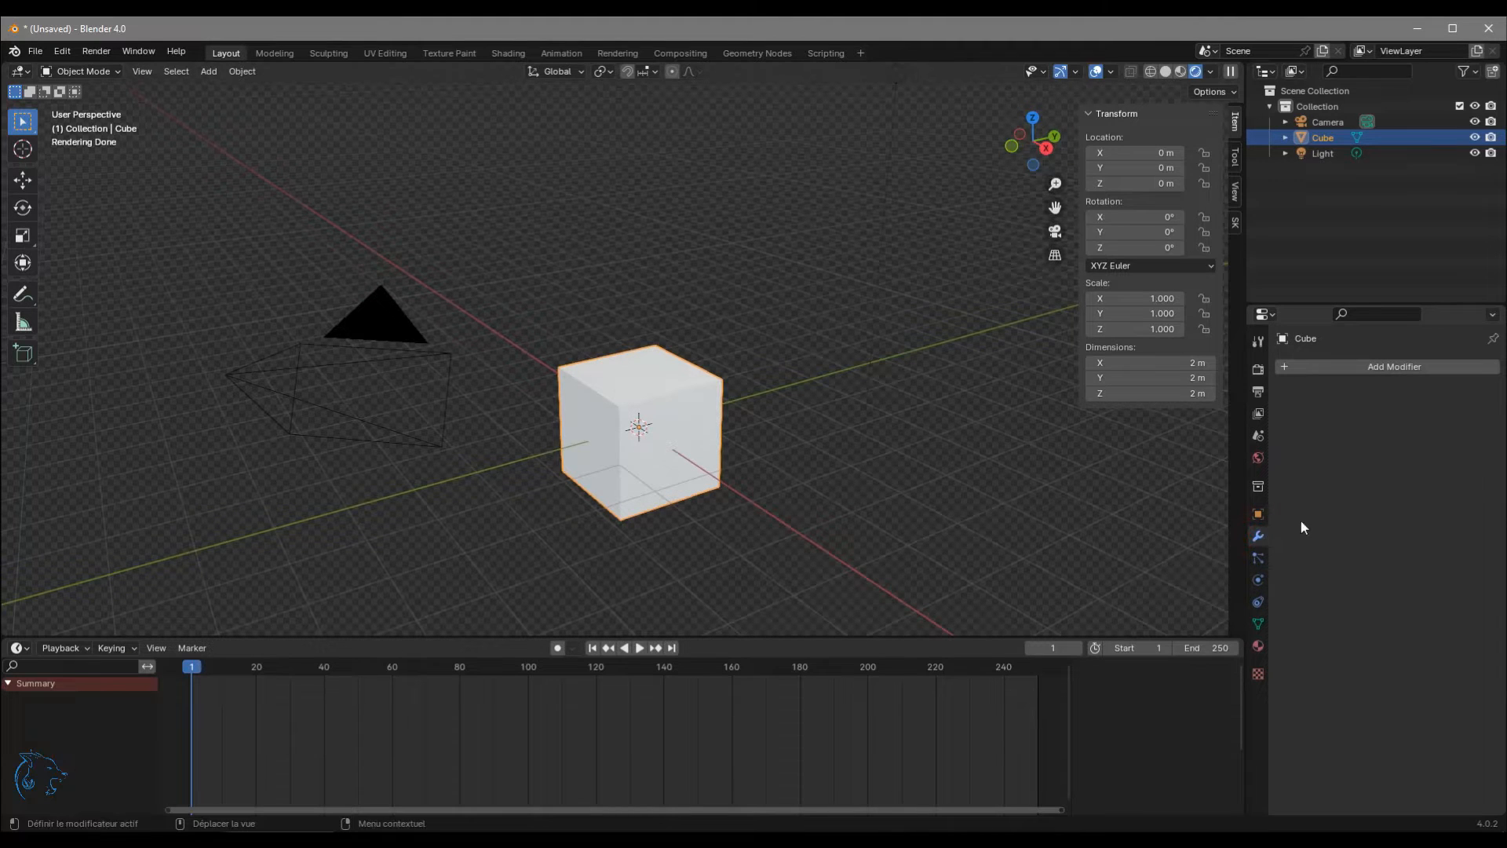
pyautogui.click(1393, 367)
pyautogui.click(1337, 369)
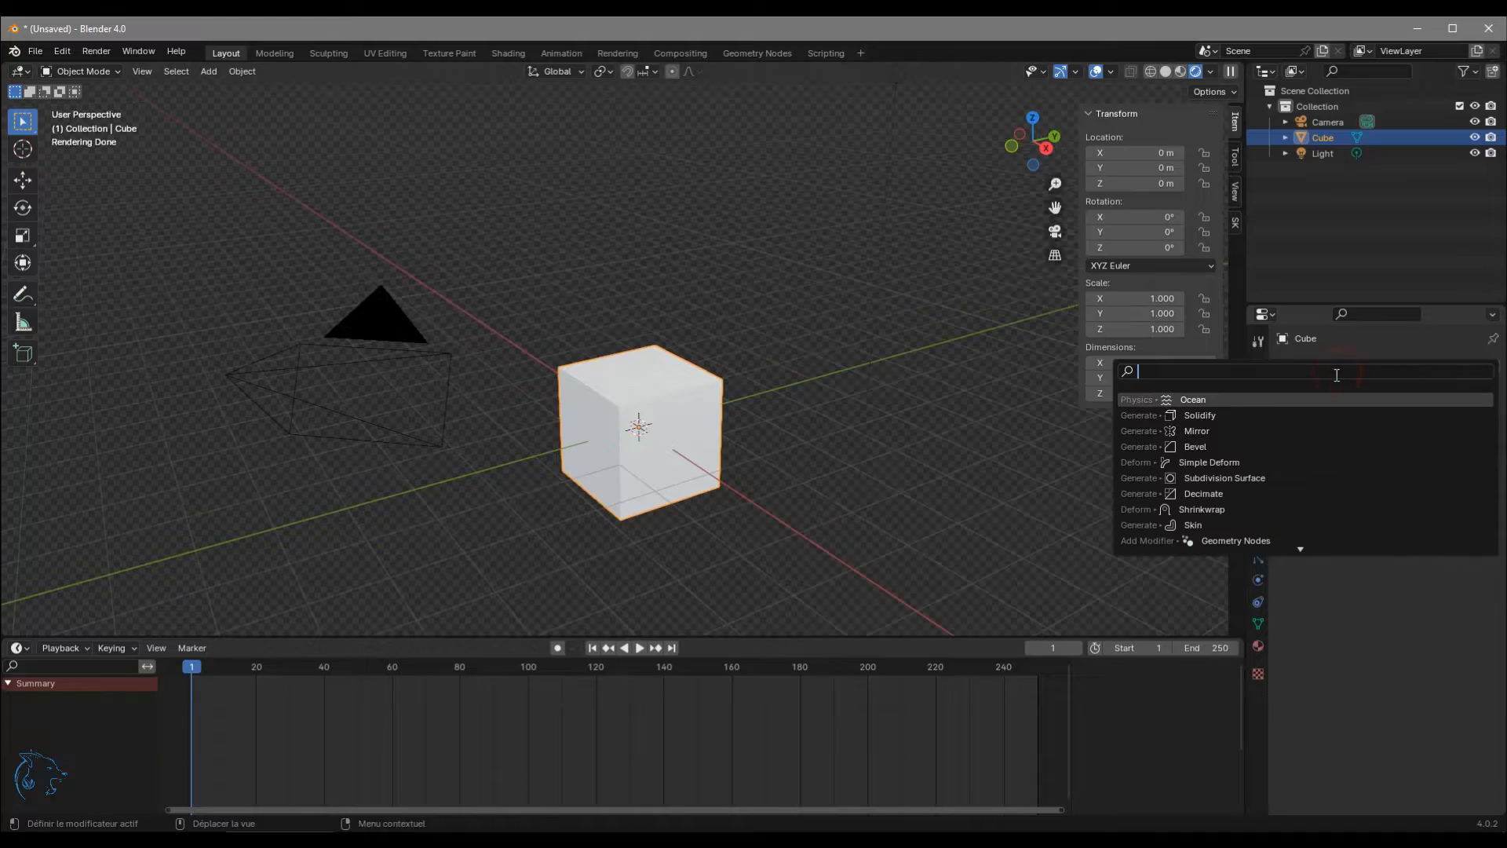
pyautogui.click(1184, 403)
pyautogui.scroll(-4, 740, 380)
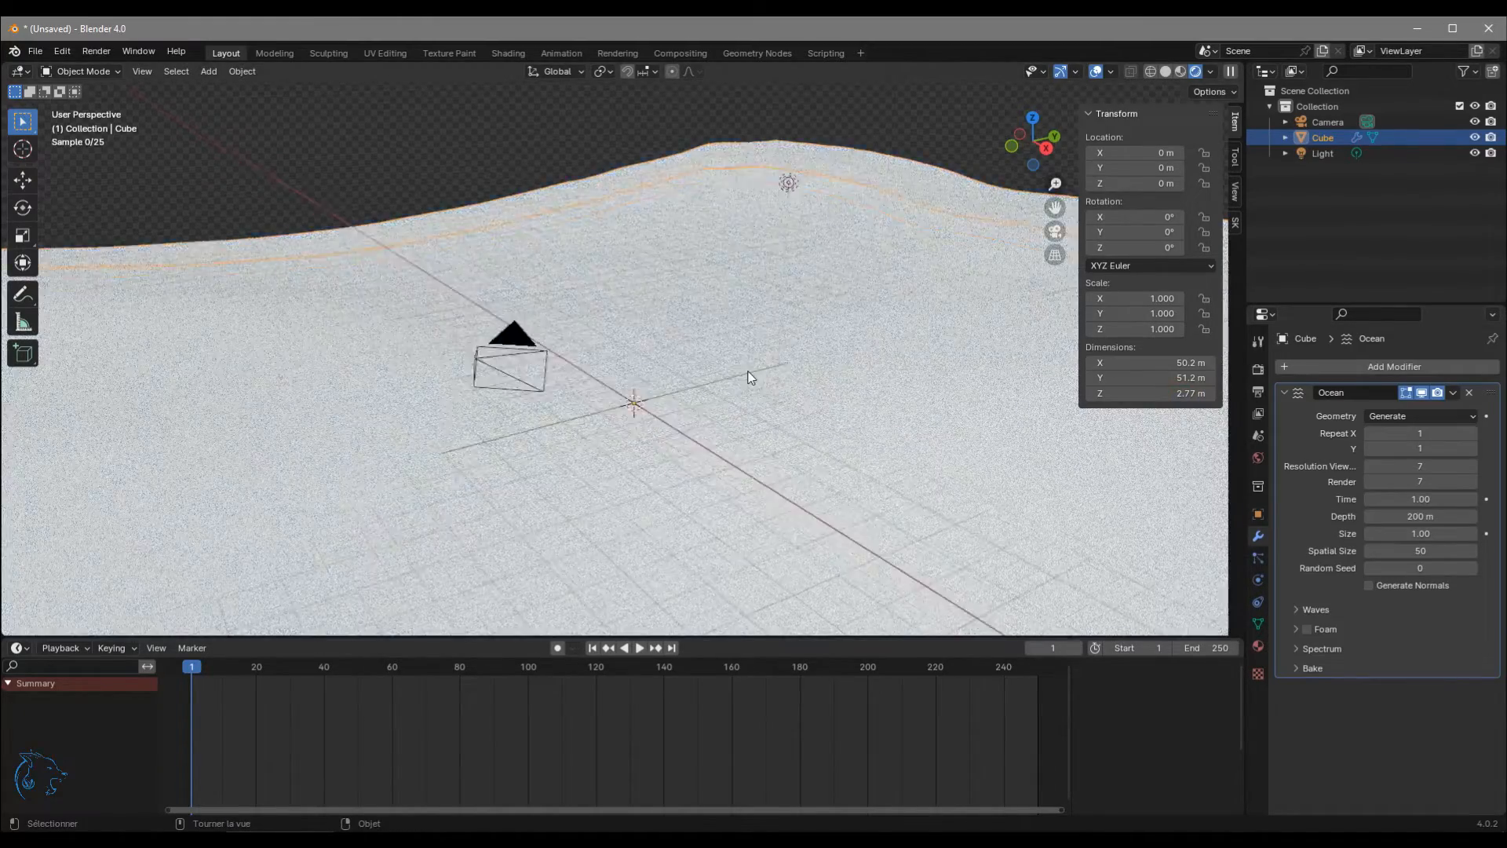
pyautogui.scroll(-2, 740, 379)
pyautogui.keyDown('shift'); pyautogui.moveTo(821, 452); pyautogui.dragTo(464, 276, button='middle'); pyautogui.keyUp('shift')
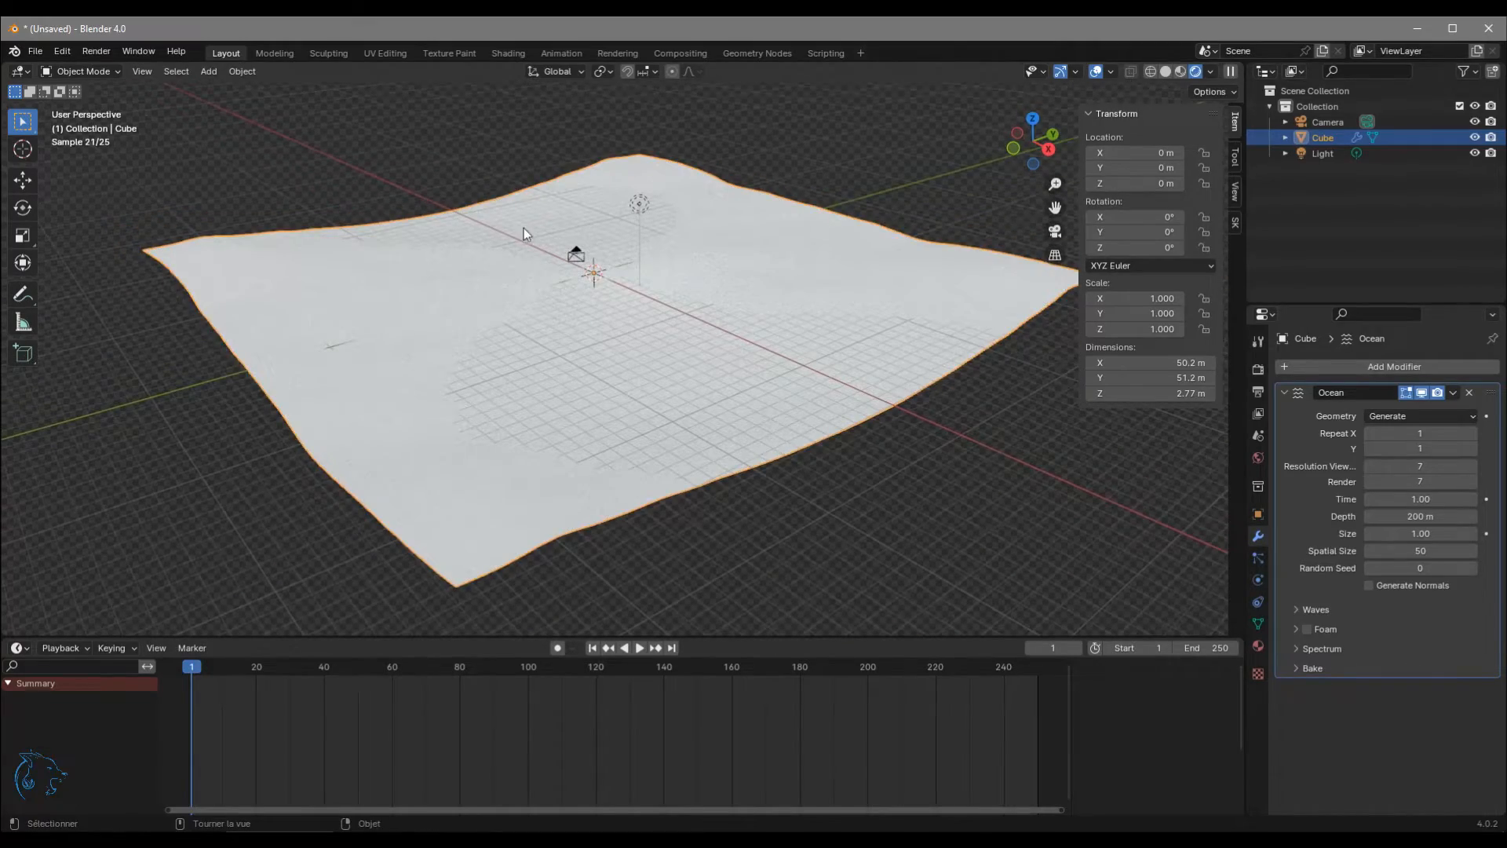
pyautogui.click(1171, 72)
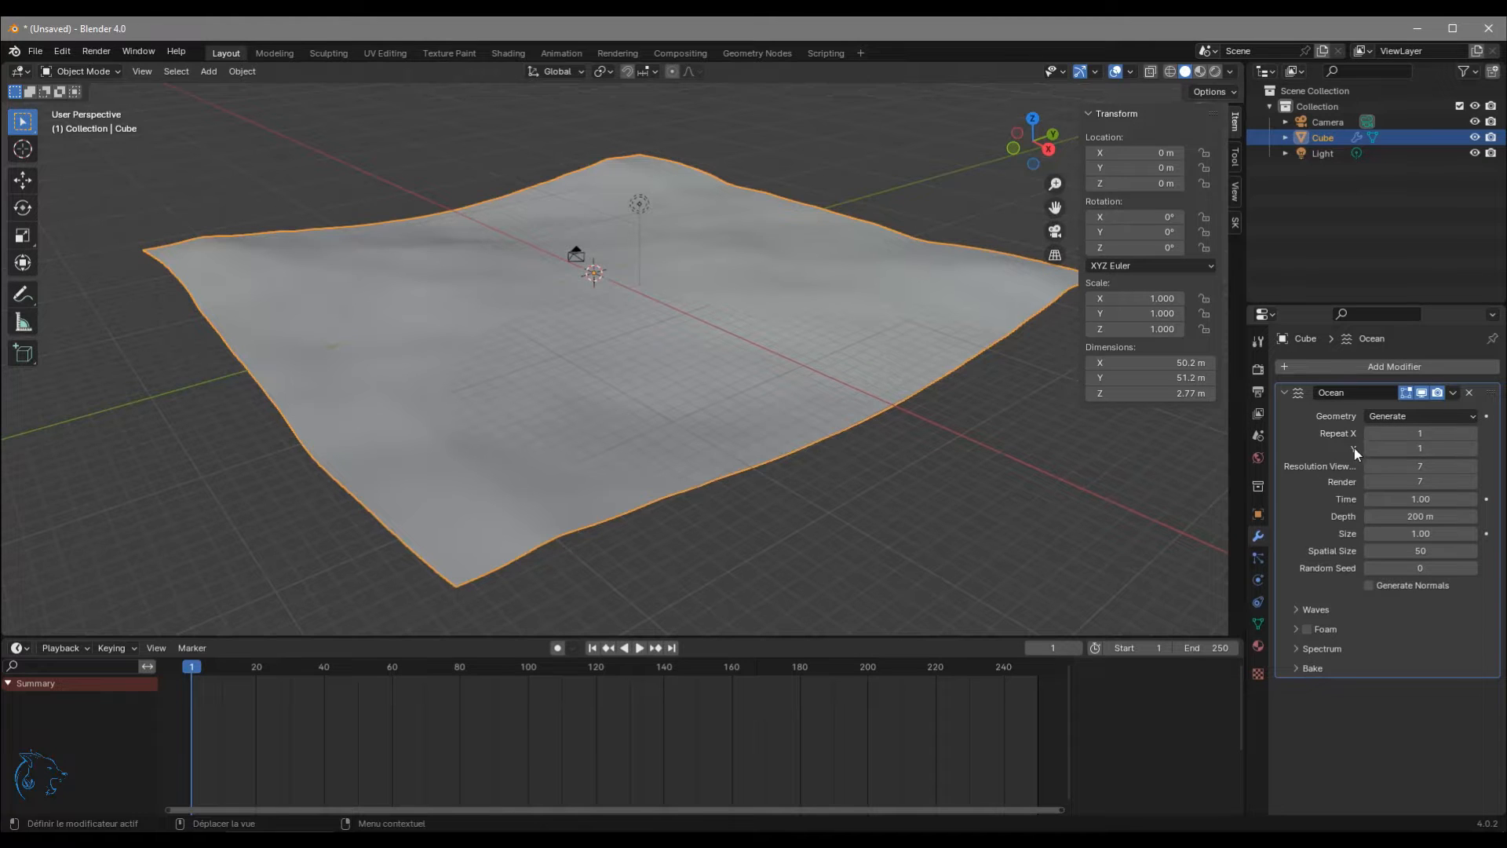
# Try a Repeat X of 25 on the ocean surface, and reset it to the default.
pyautogui.scroll(-2, 809, 410)
pyautogui.keyDown('shift'); pyautogui.moveTo(840, 417); pyautogui.dragTo(804, 488, button='middle'); pyautogui.keyUp('shift')
pyautogui.click(1416, 435)
pyautogui.write('25')
pyautogui.press('Return')
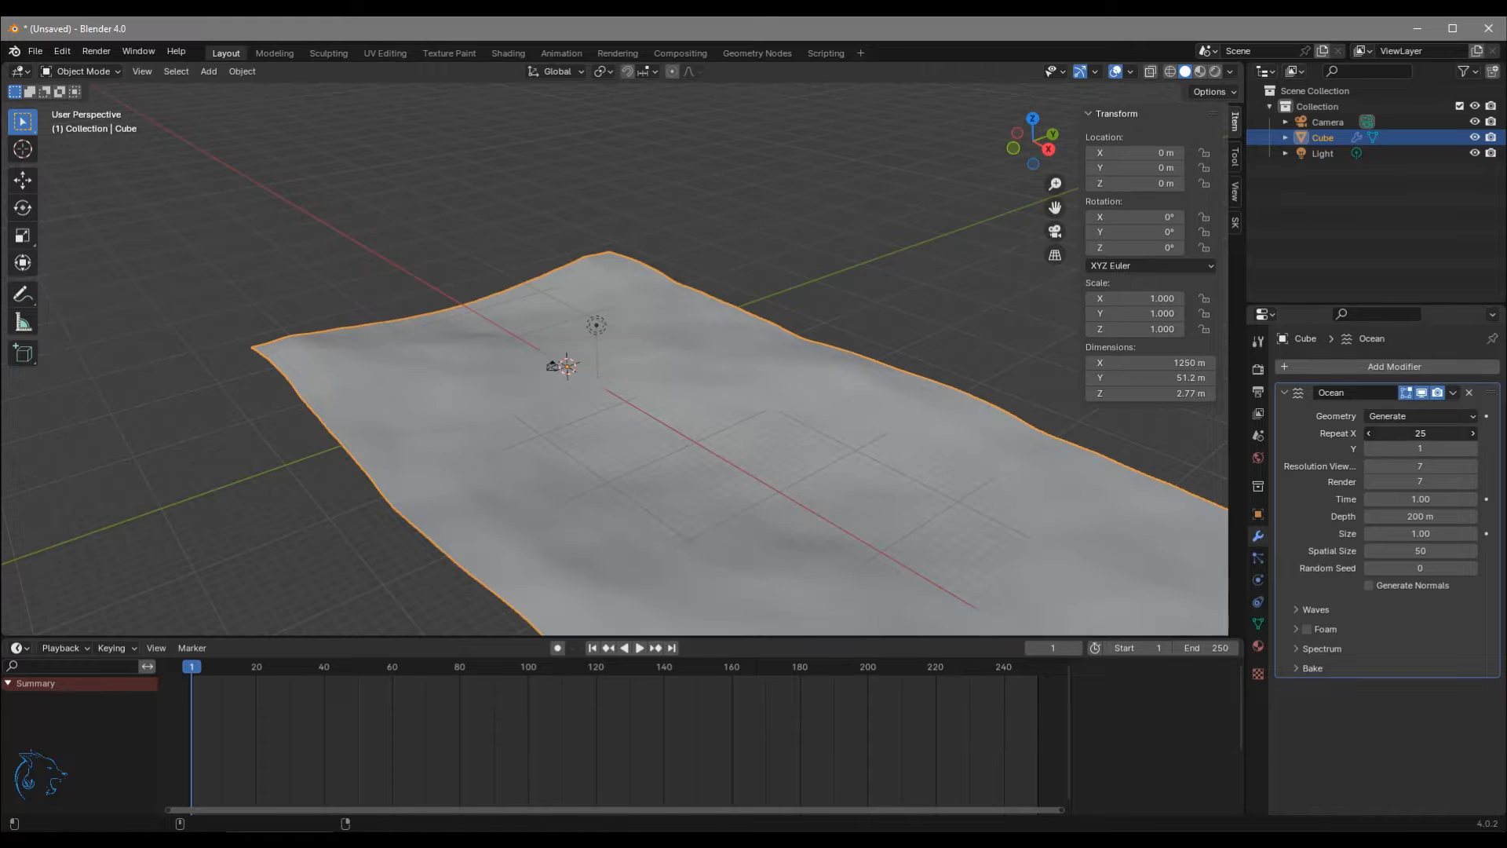
pyautogui.scroll(-3, 1016, 476)
pyautogui.moveTo(966, 475); pyautogui.dragTo(1028, 474, button='middle')
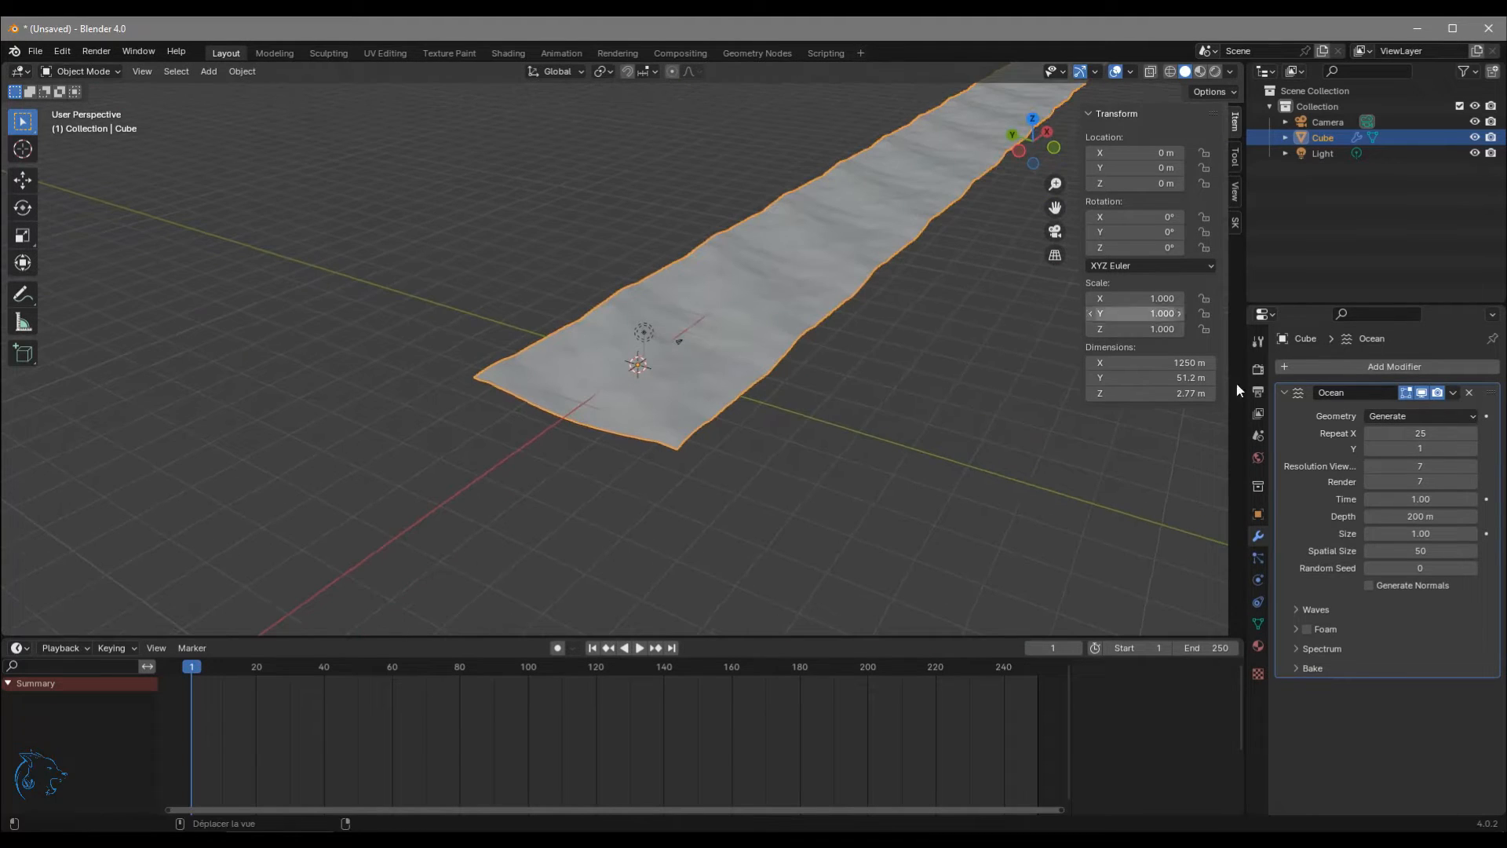
pyautogui.keyDown('shift'); pyautogui.moveTo(921, 394); pyautogui.dragTo(879, 451, button='middle'); pyautogui.keyUp('shift')
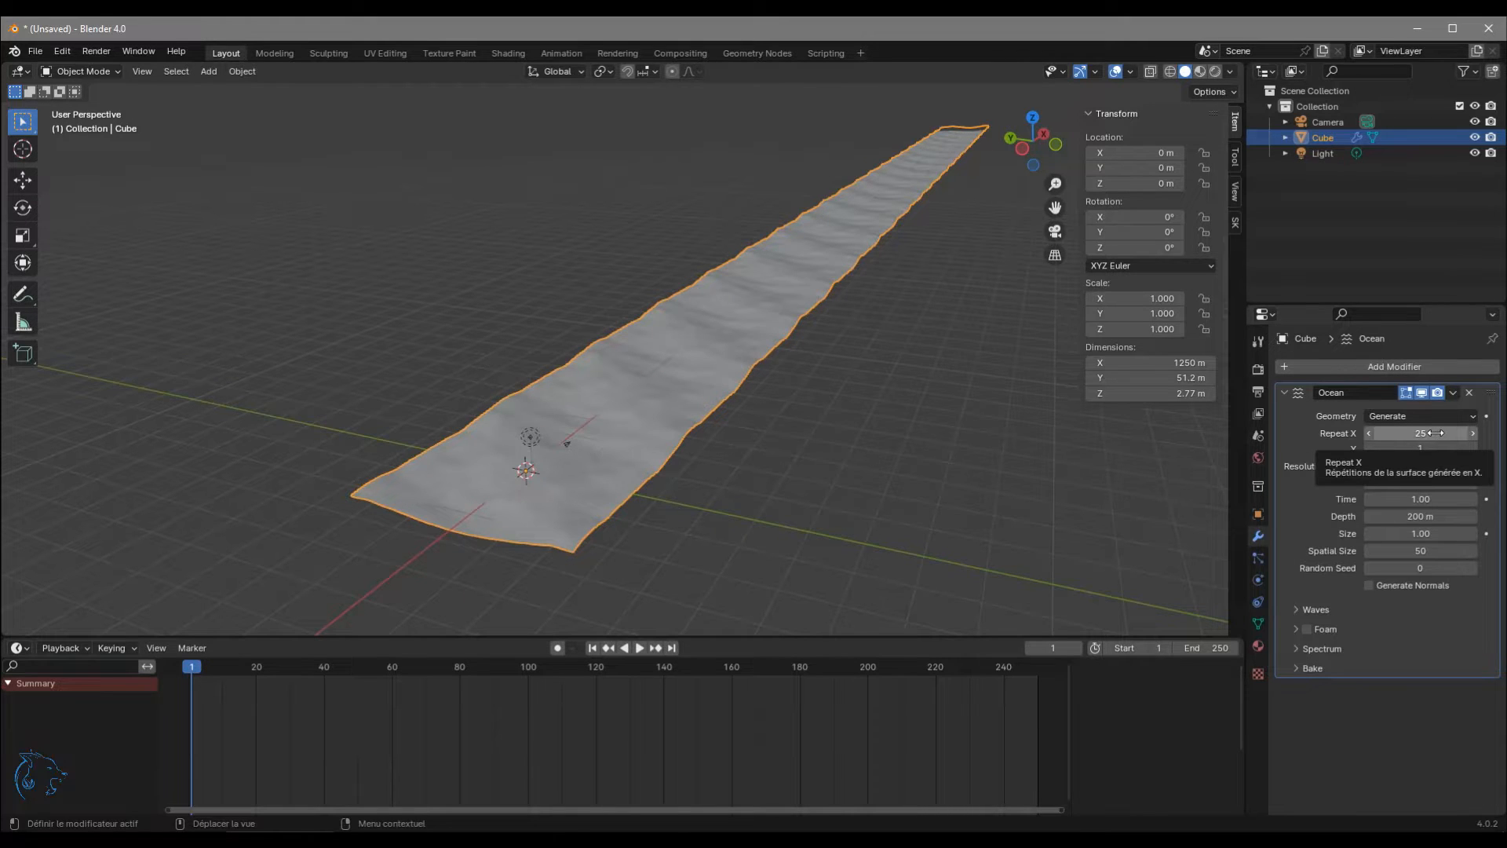
pyautogui.press('BackSpace')
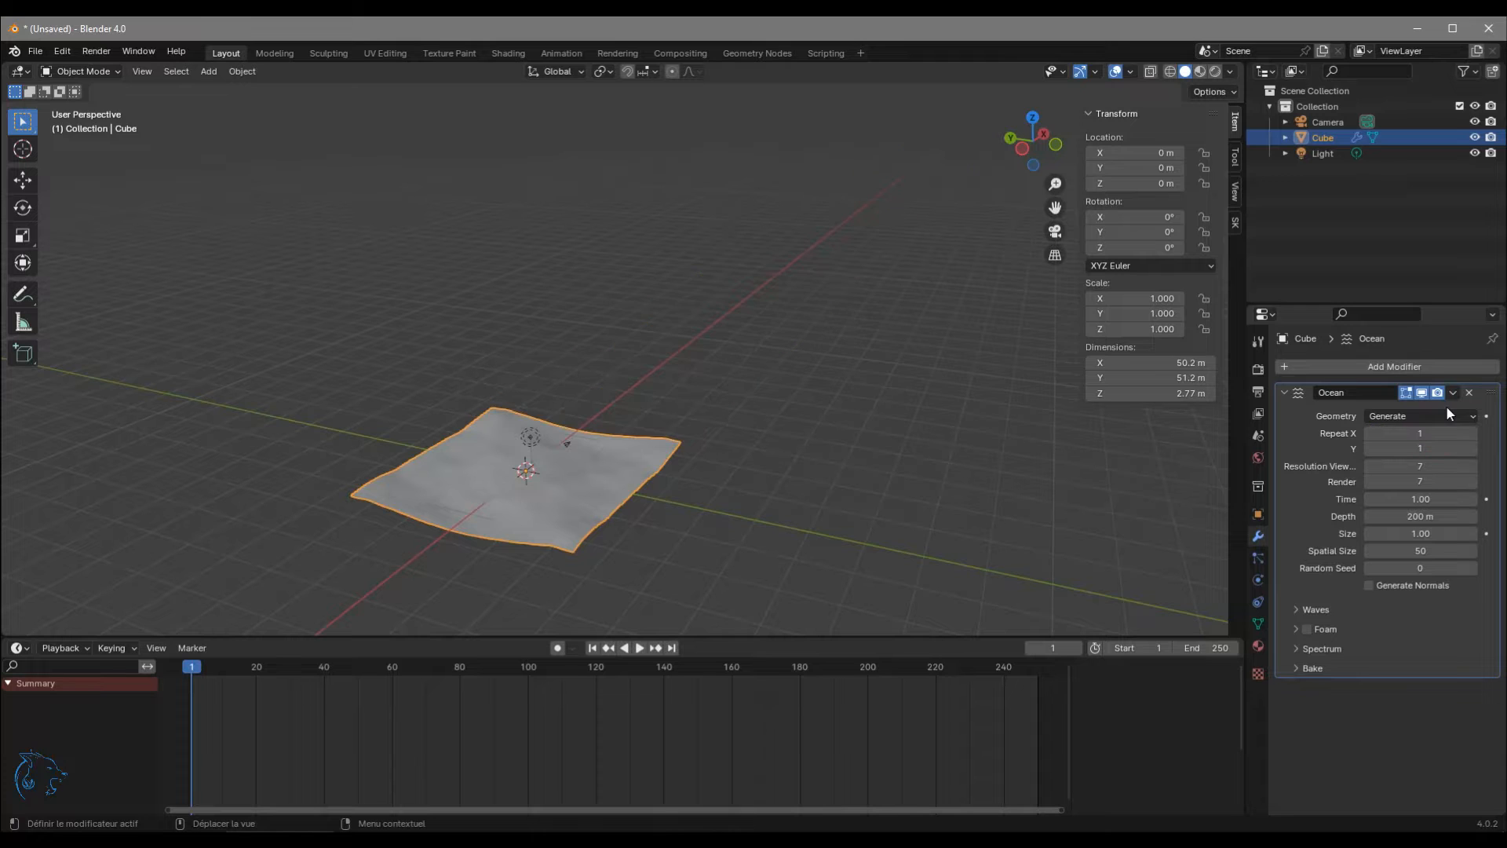
pyautogui.moveTo(841, 464); pyautogui.dragTo(620, 267, button='middle')
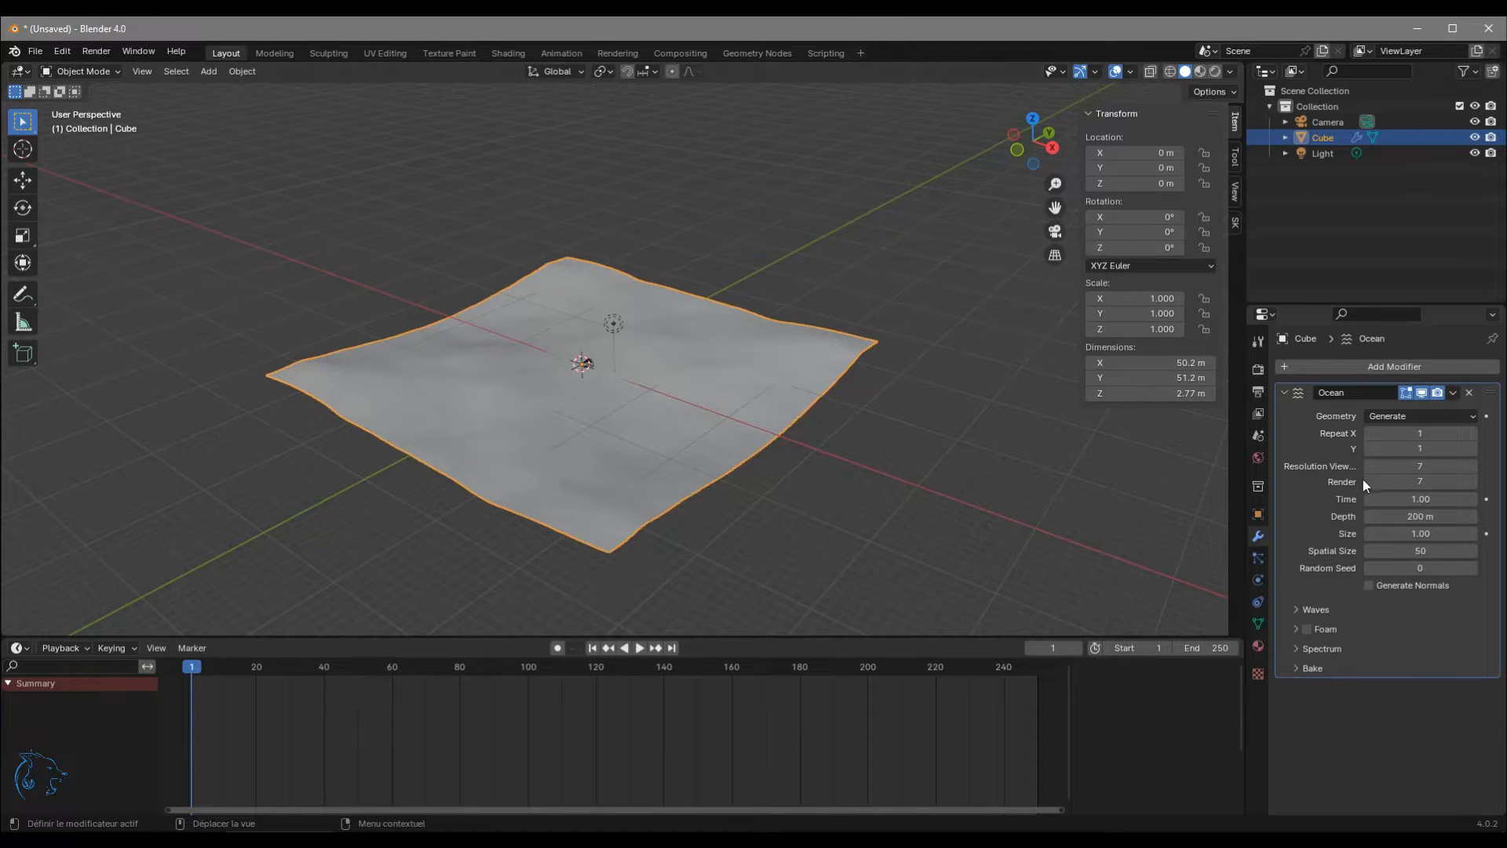
# Set both the render and viewport resolution of the Ocean modifier to 15.
pyautogui.click(1405, 482)
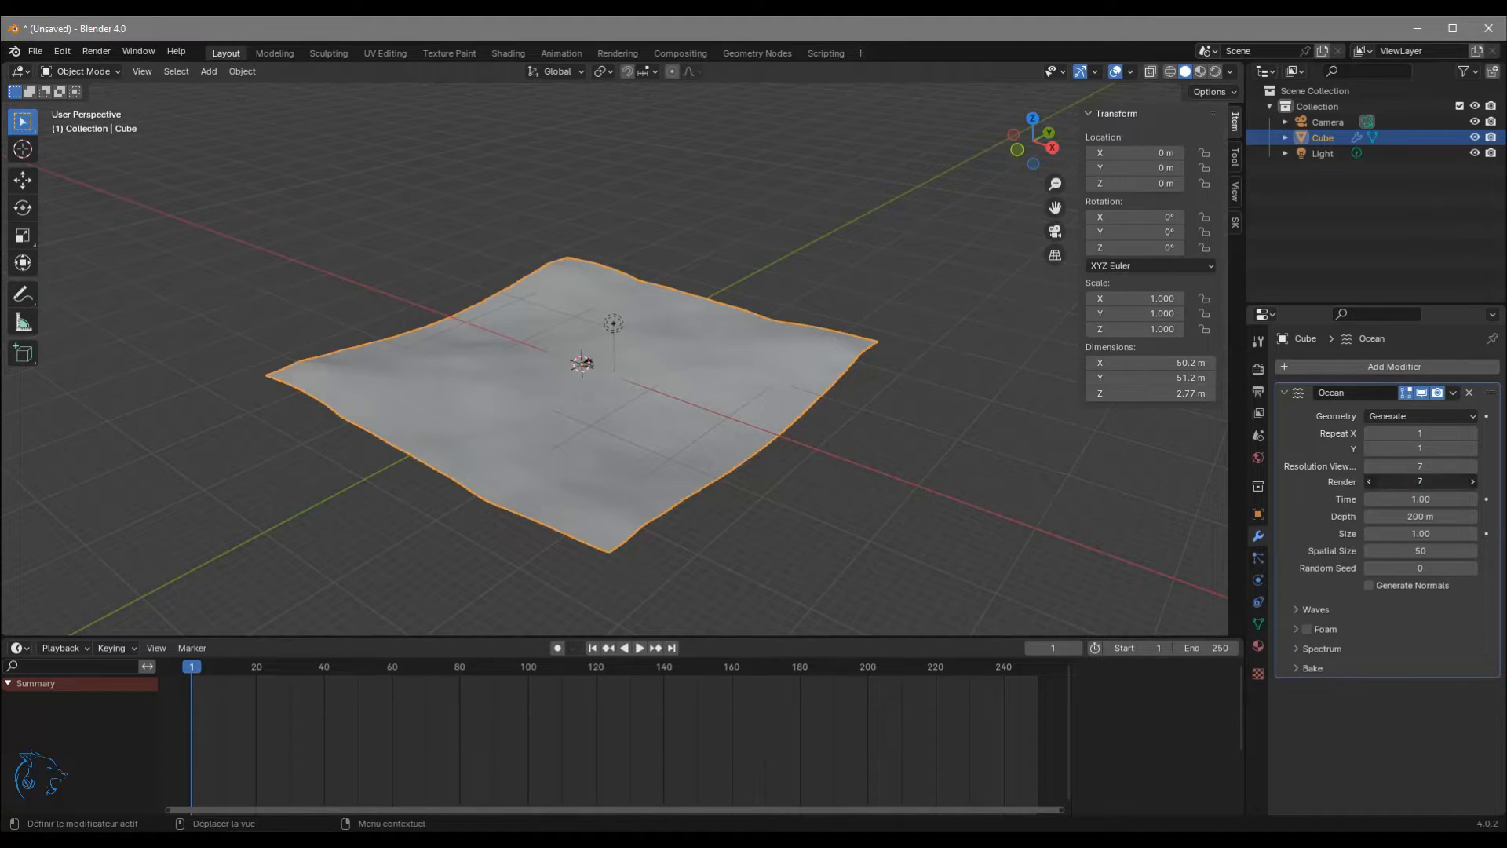
pyautogui.write('15')
pyautogui.press('Return')
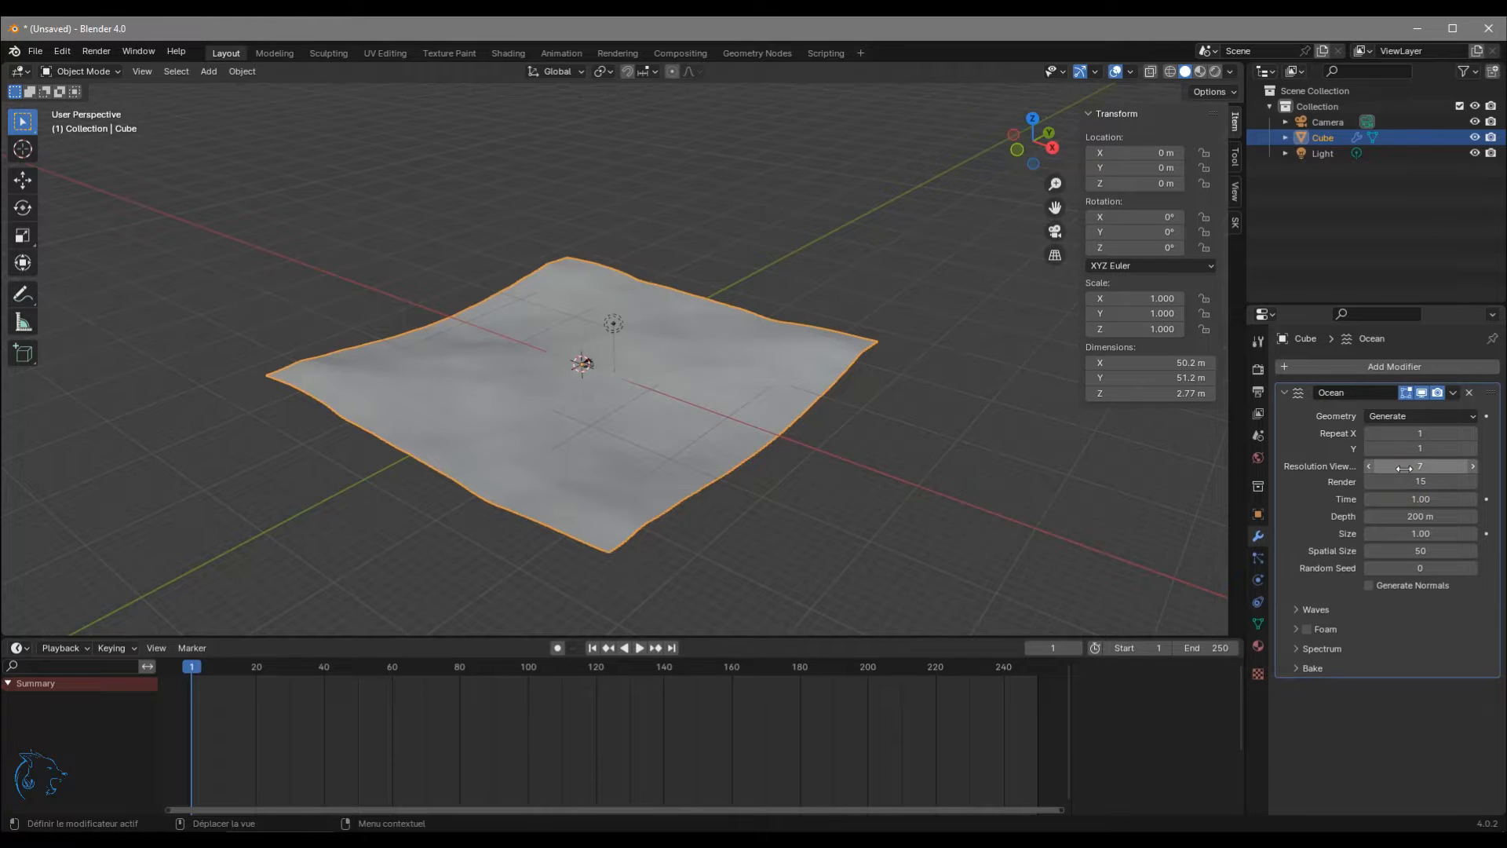
pyautogui.doubleClick(1399, 468)
pyautogui.write('15')
pyautogui.press('Return')
pyautogui.moveTo(716, 361); pyautogui.dragTo(811, 360, button='middle')
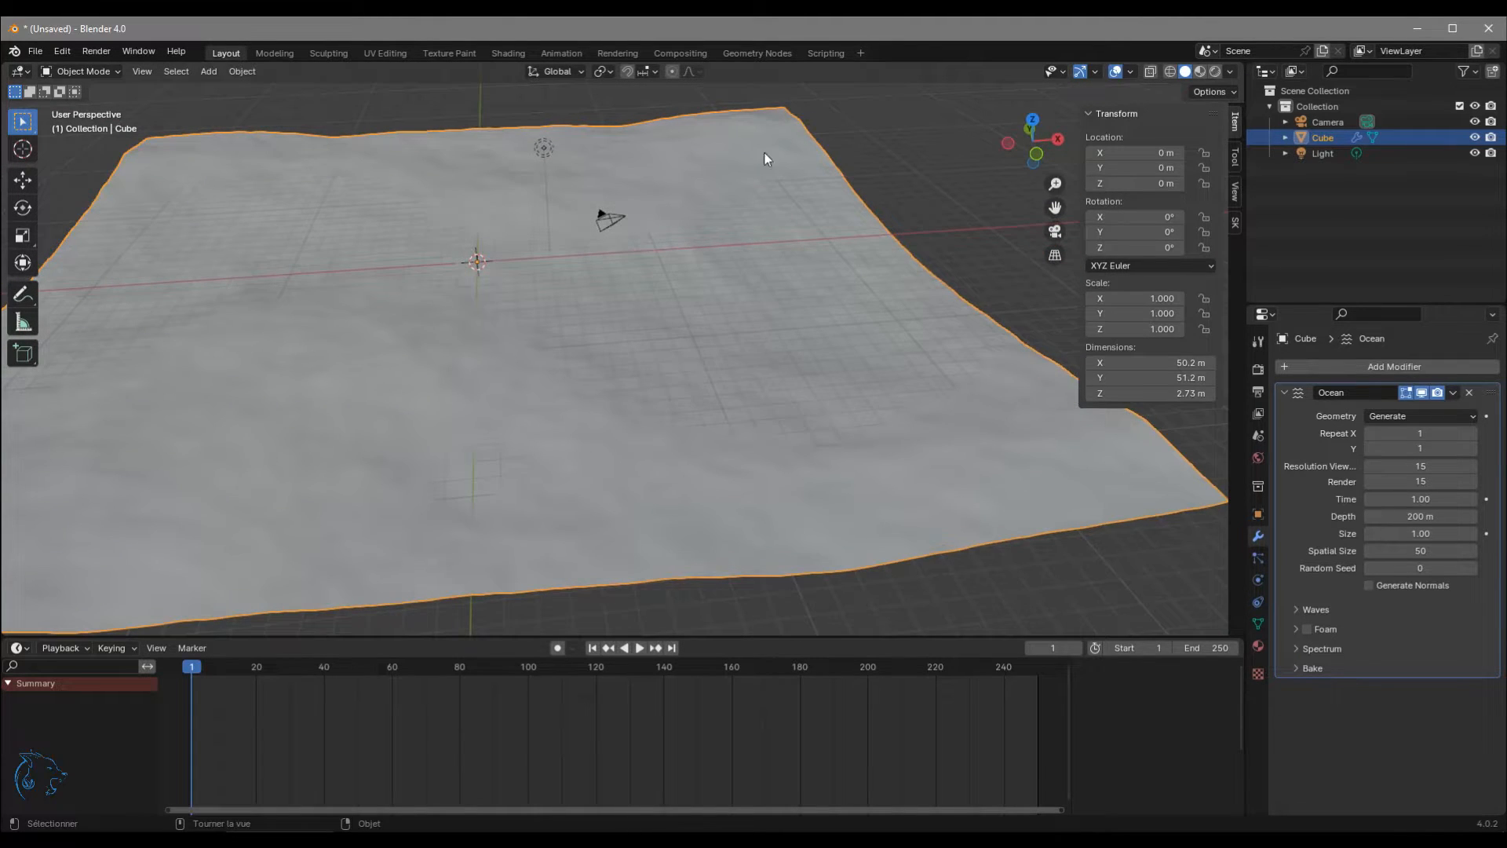
pyautogui.moveTo(531, 460); pyautogui.dragTo(416, 436, button='middle')
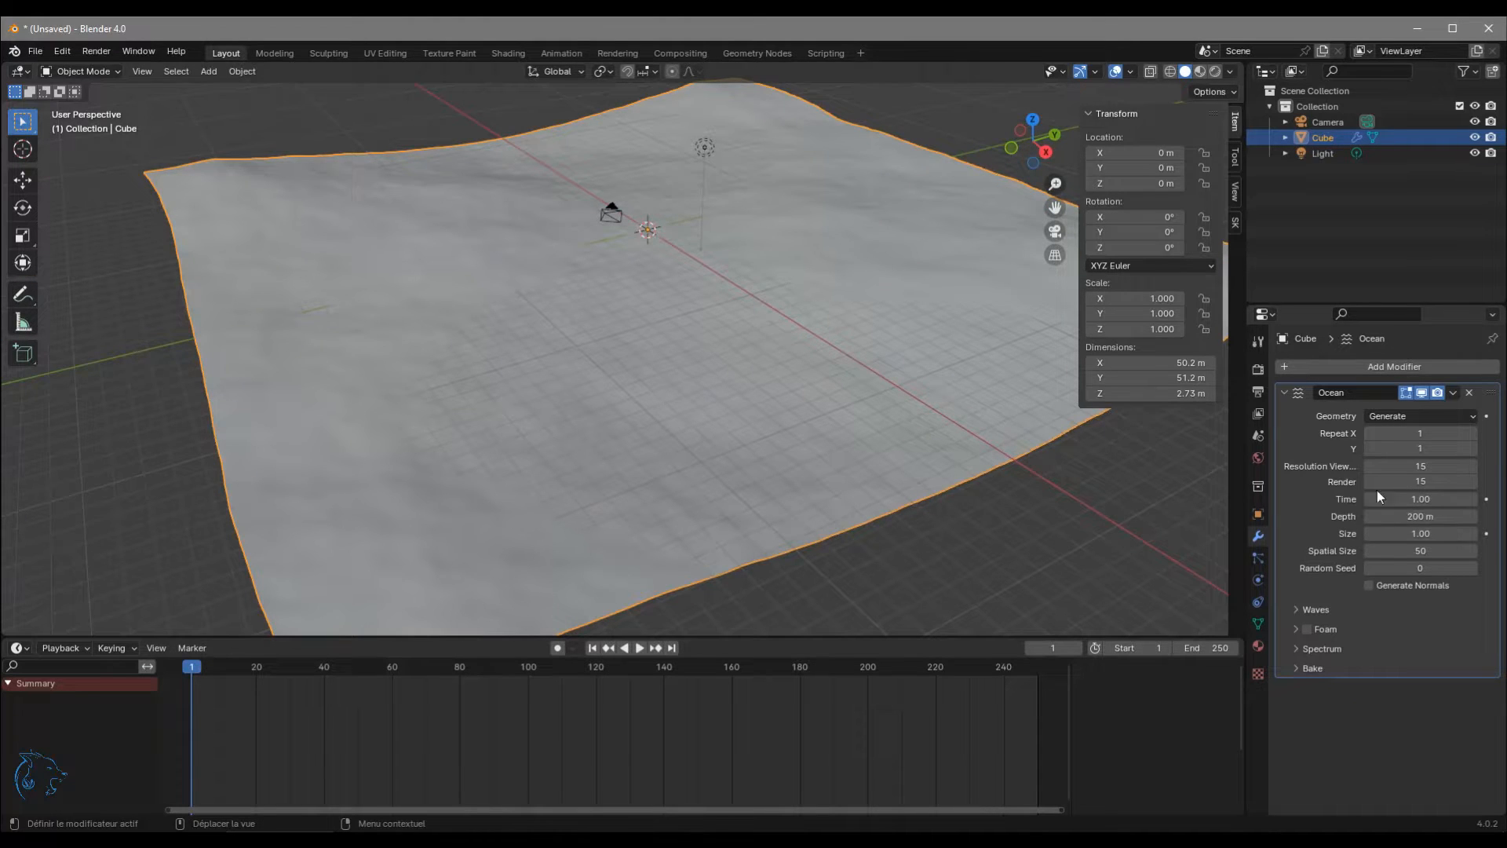
pyautogui.scroll(-2, 771, 393)
pyautogui.moveTo(841, 370); pyautogui.dragTo(897, 378, button='middle')
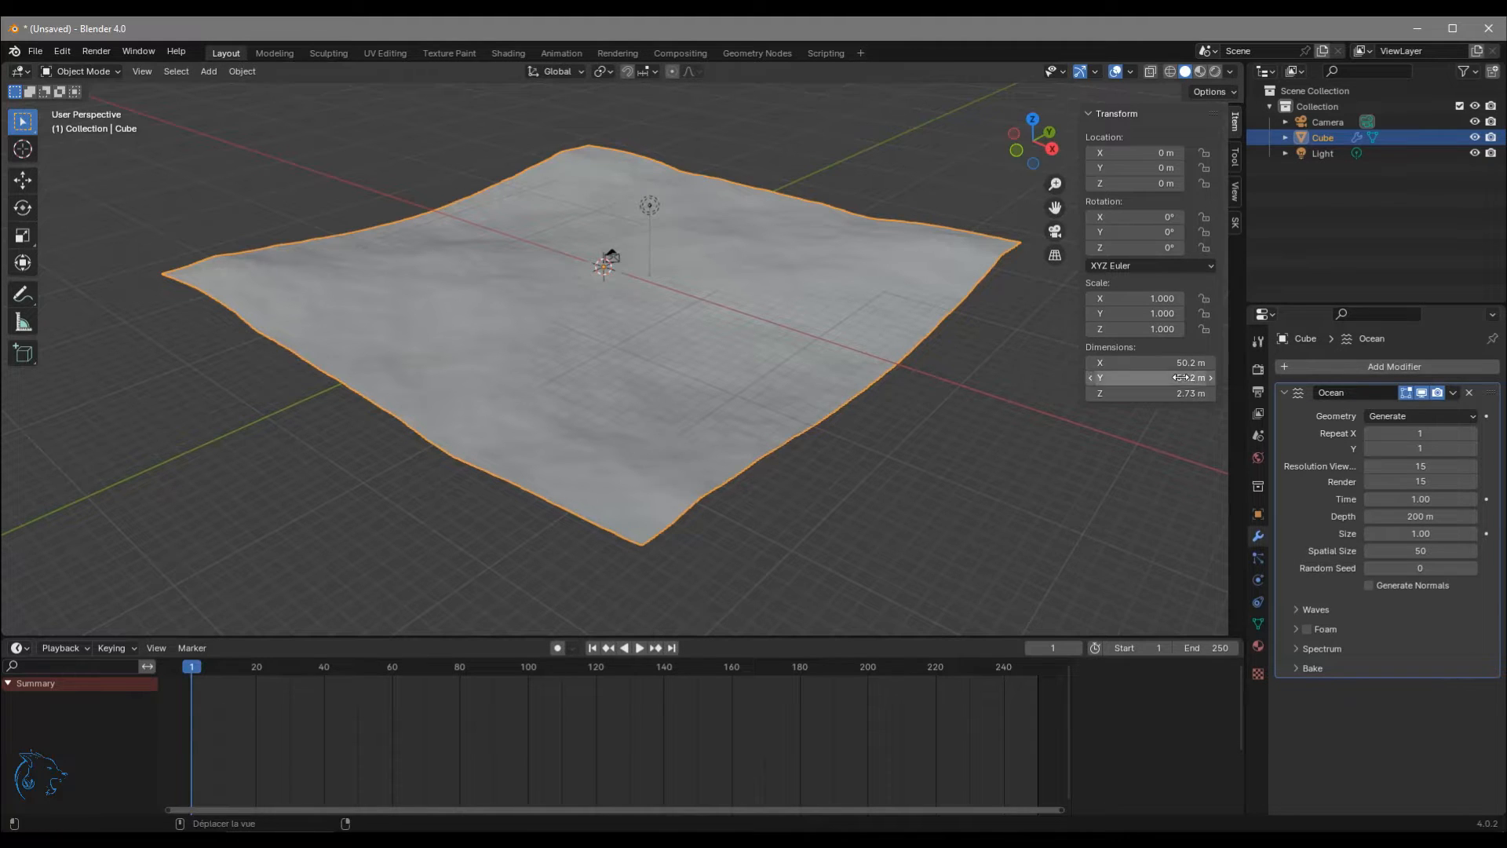
pyautogui.moveTo(822, 391); pyautogui.dragTo(881, 431, button='middle')
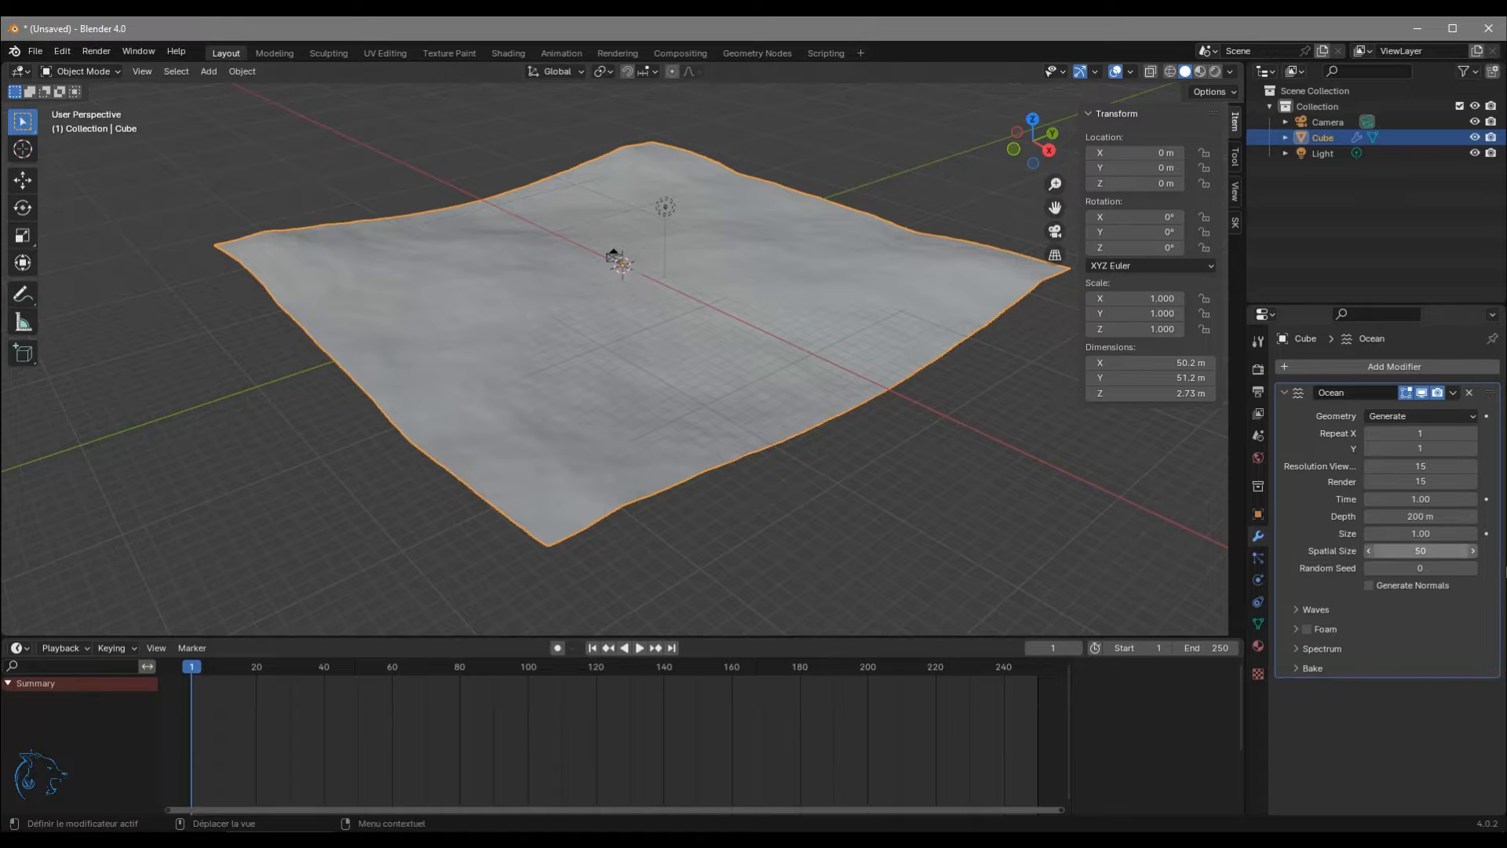
# Try a Random Seed of 5 on the Ocean modifier, and settle on 1.
pyautogui.click(1426, 570)
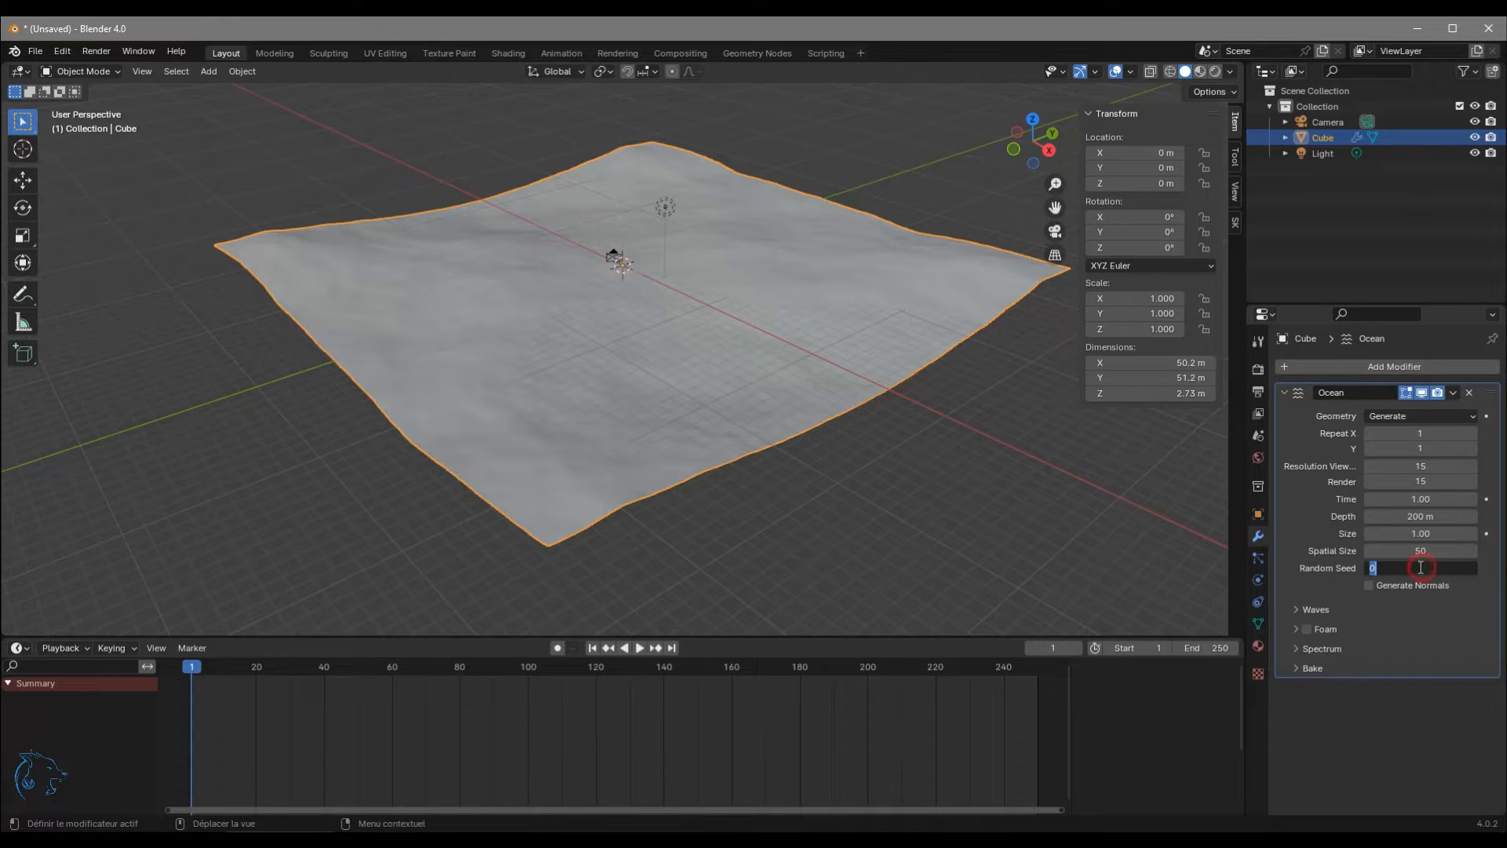
pyautogui.write('5')
pyautogui.press('Return')
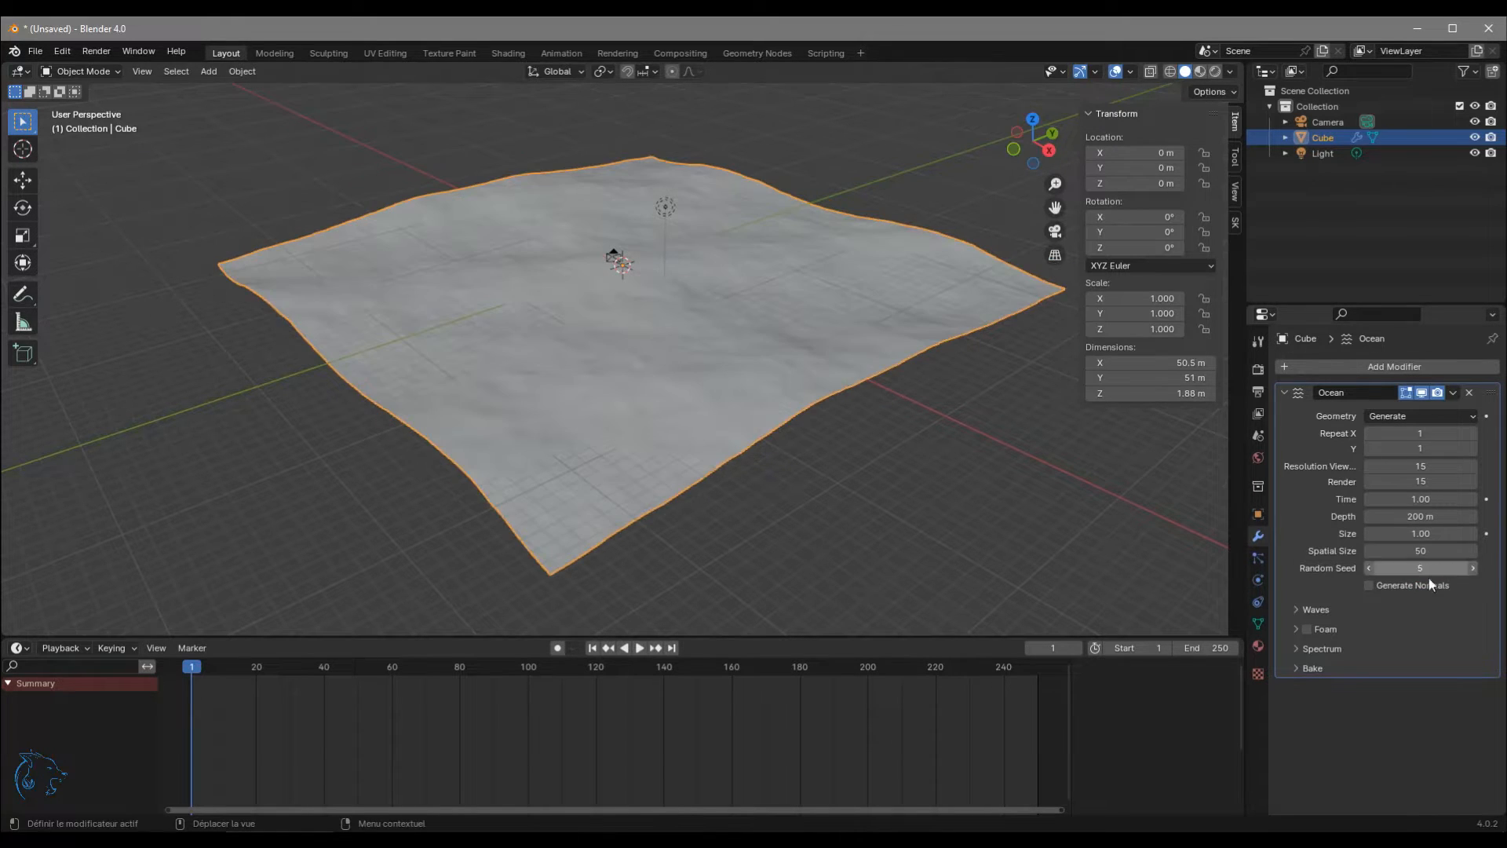
pyautogui.click(1426, 567)
pyautogui.write('1')
pyautogui.press('Return')
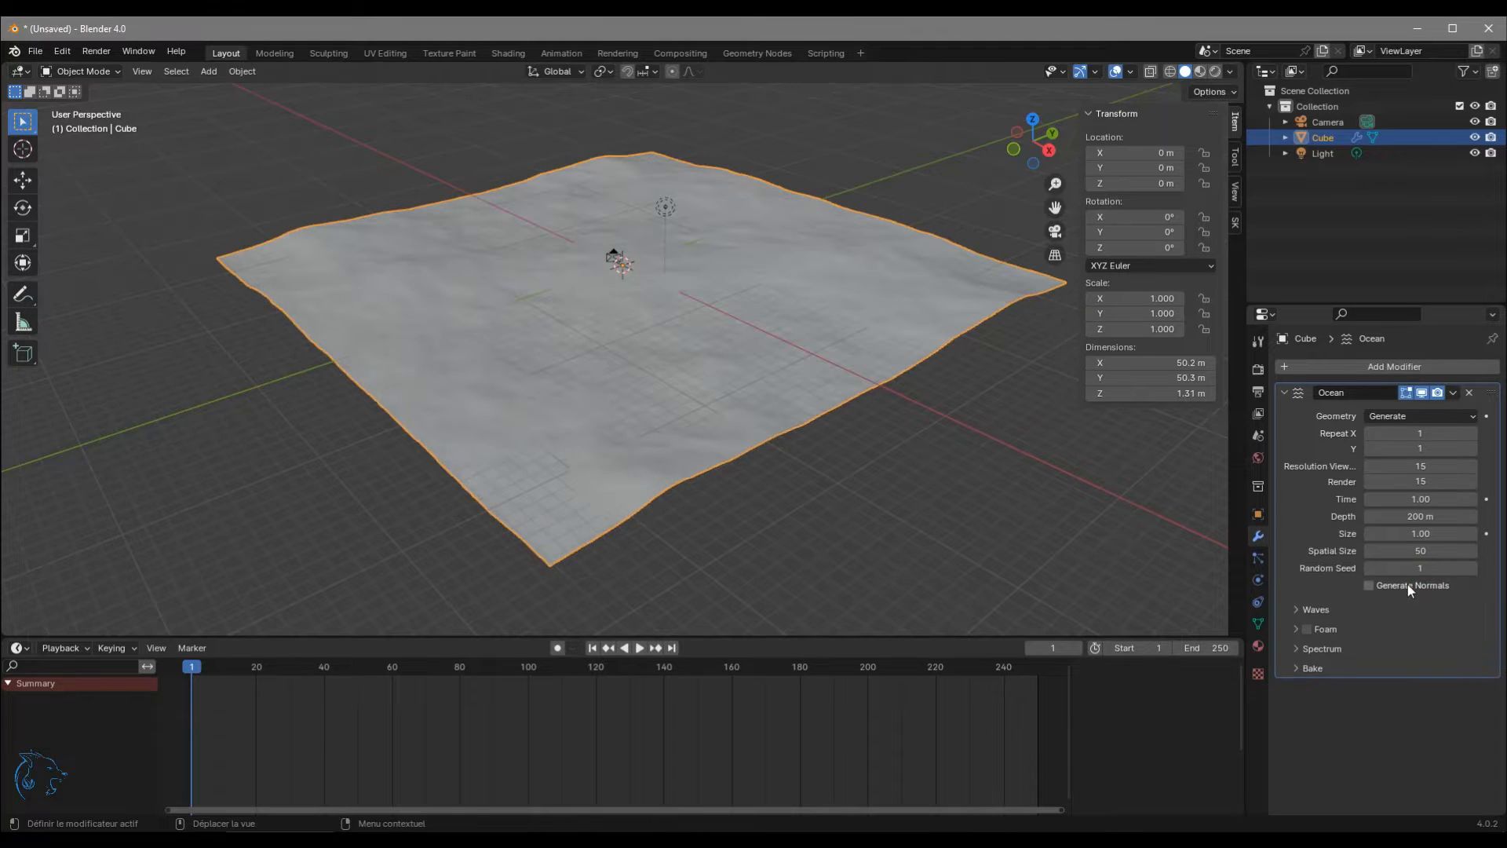
# Try a strongly exaggerated wave Scale on the ocean, and reduce it to 2.5.
pyautogui.click(1296, 609)
pyautogui.moveTo(1304, 640); pyautogui.dragTo(1303, 588, button='middle')
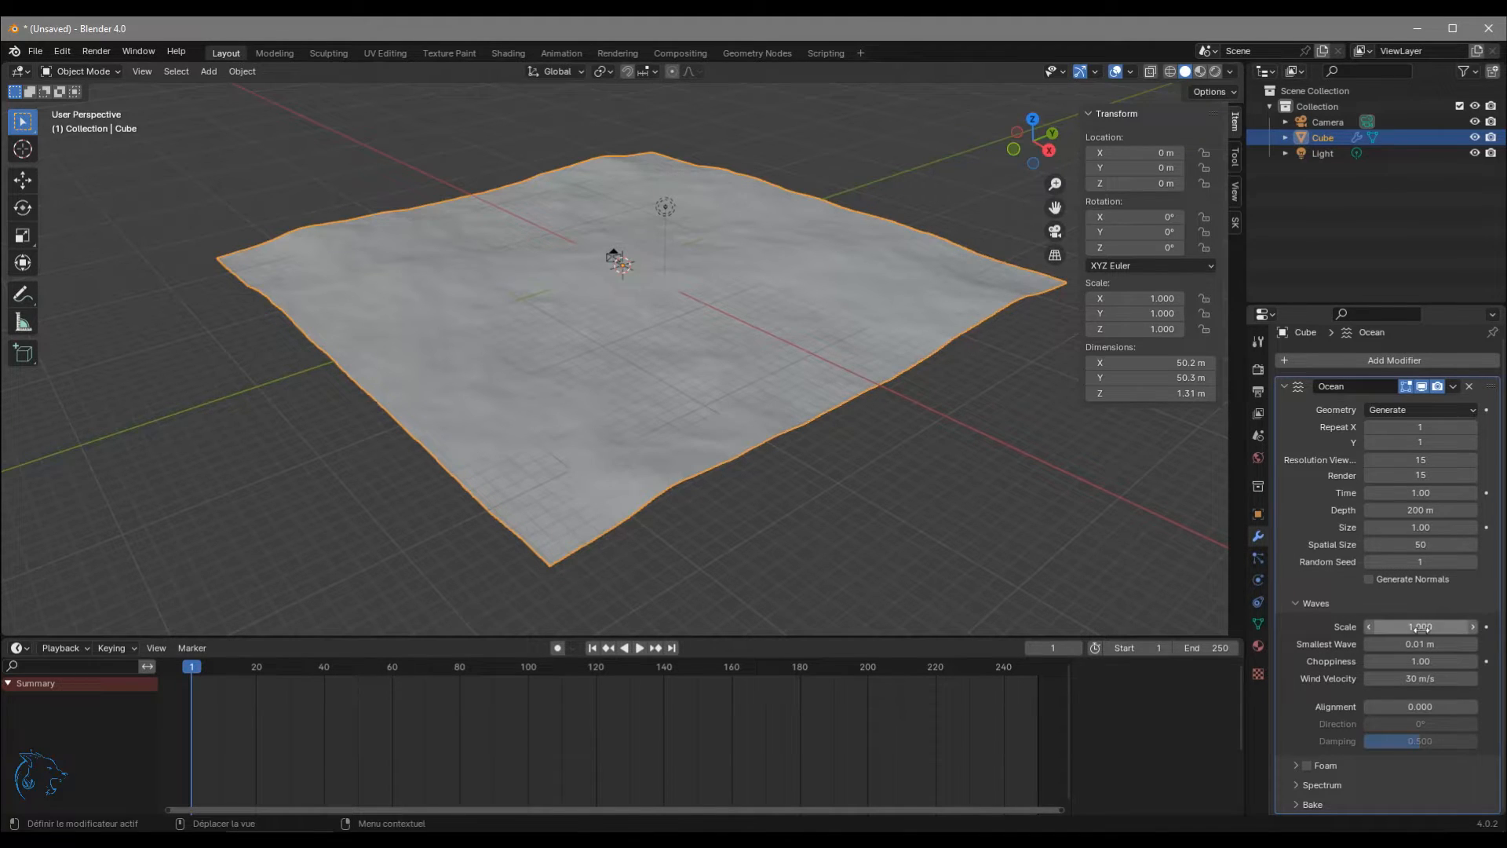
pyautogui.moveTo(1413, 626); pyautogui.dragTo(1488, 627)
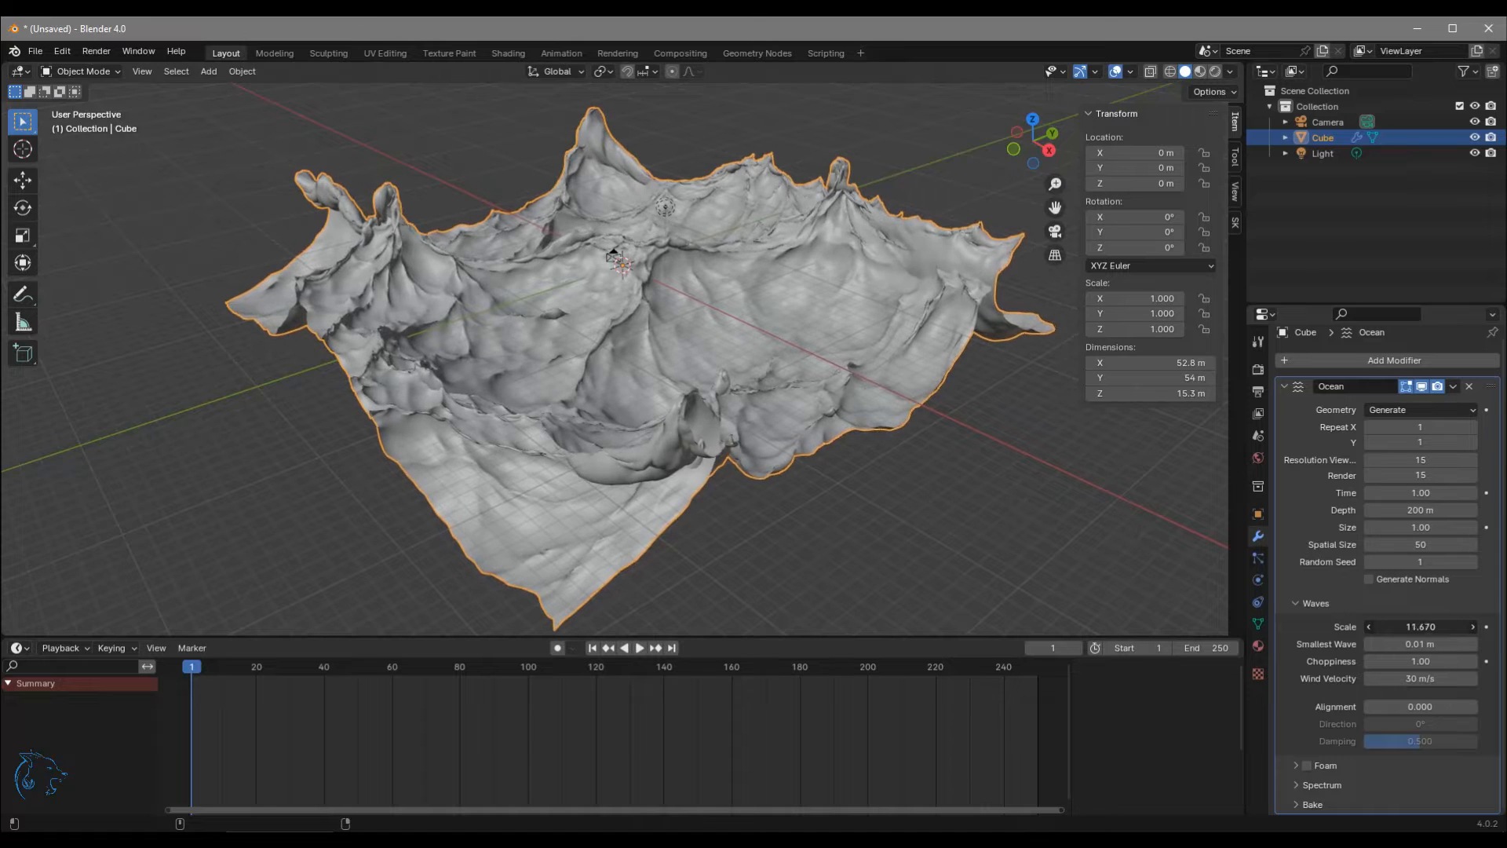
pyautogui.moveTo(595, 267); pyautogui.dragTo(856, 345, button='middle')
pyautogui.moveTo(1423, 626); pyautogui.dragTo(1374, 626)
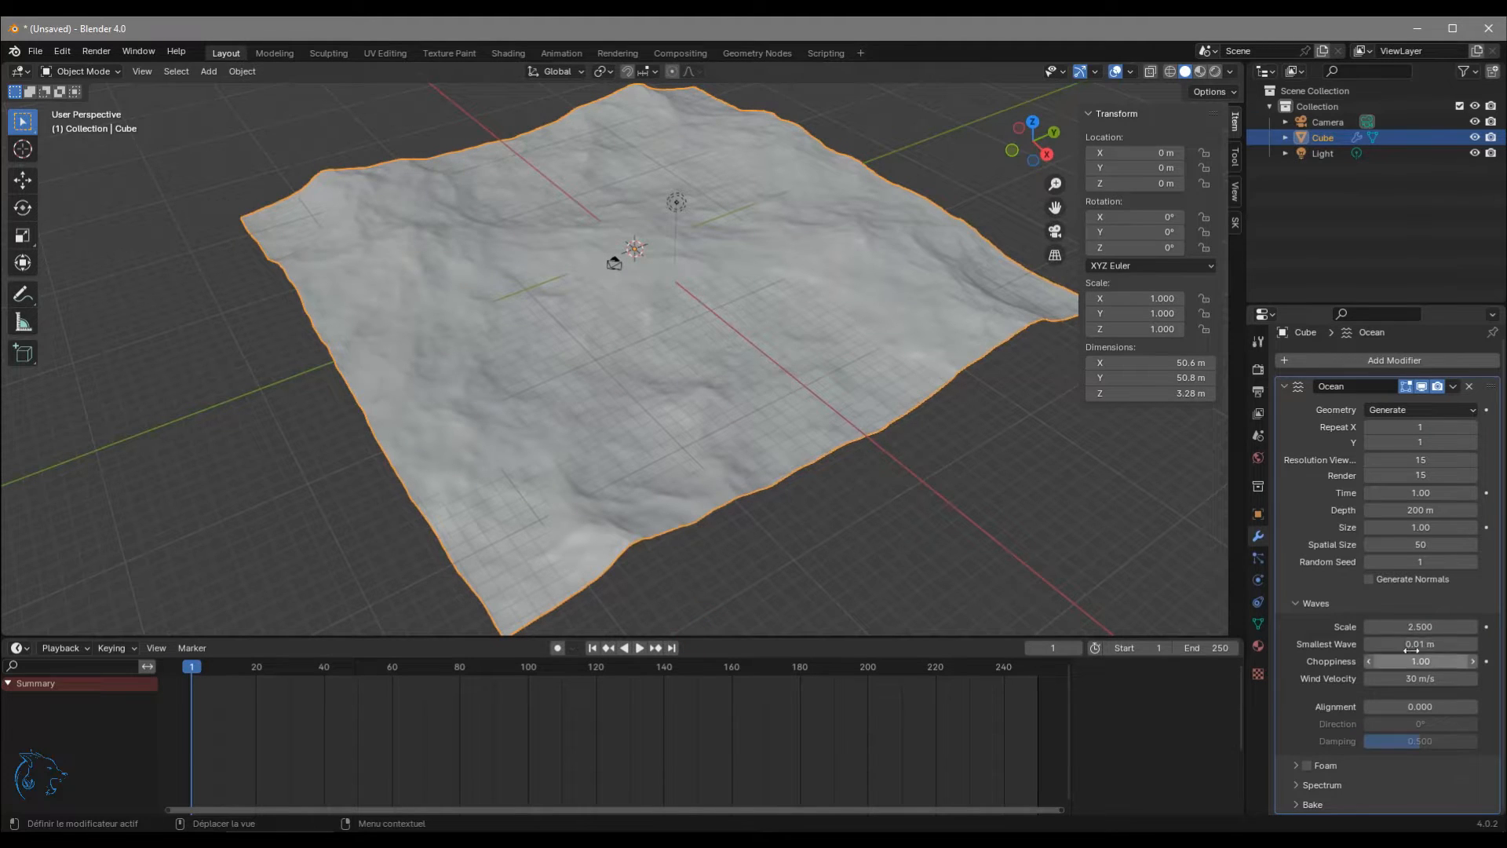
# Try adjusting the ocean's Smallest Wave value, and set it to 0.01 m.
pyautogui.moveTo(1038, 506)
pyautogui.mouseDown(button='middle')
pyautogui.moveTo(1057, 471)
pyautogui.moveTo(1052, 505)
pyautogui.mouseUp(button='middle')
pyautogui.scroll(4, 621, 373)
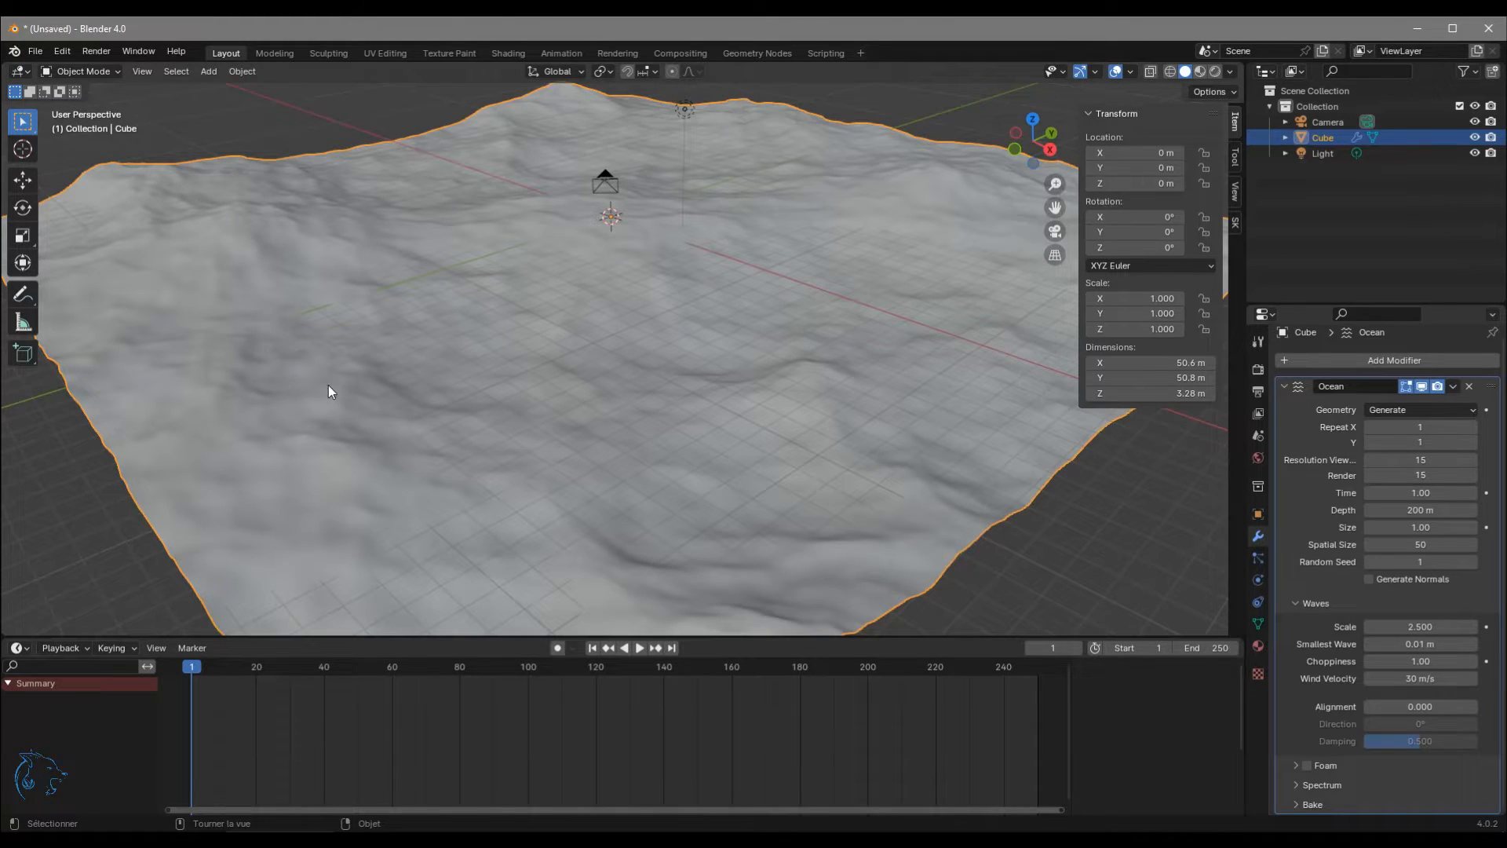
pyautogui.moveTo(1421, 644)
pyautogui.mouseDown()
pyautogui.moveTo(1492, 644)
pyautogui.moveTo(1423, 644)
pyautogui.mouseUp()
pyautogui.click(1417, 645)
pyautogui.write('0.01')
pyautogui.press('Return')
pyautogui.scroll(-2, 1023, 528)
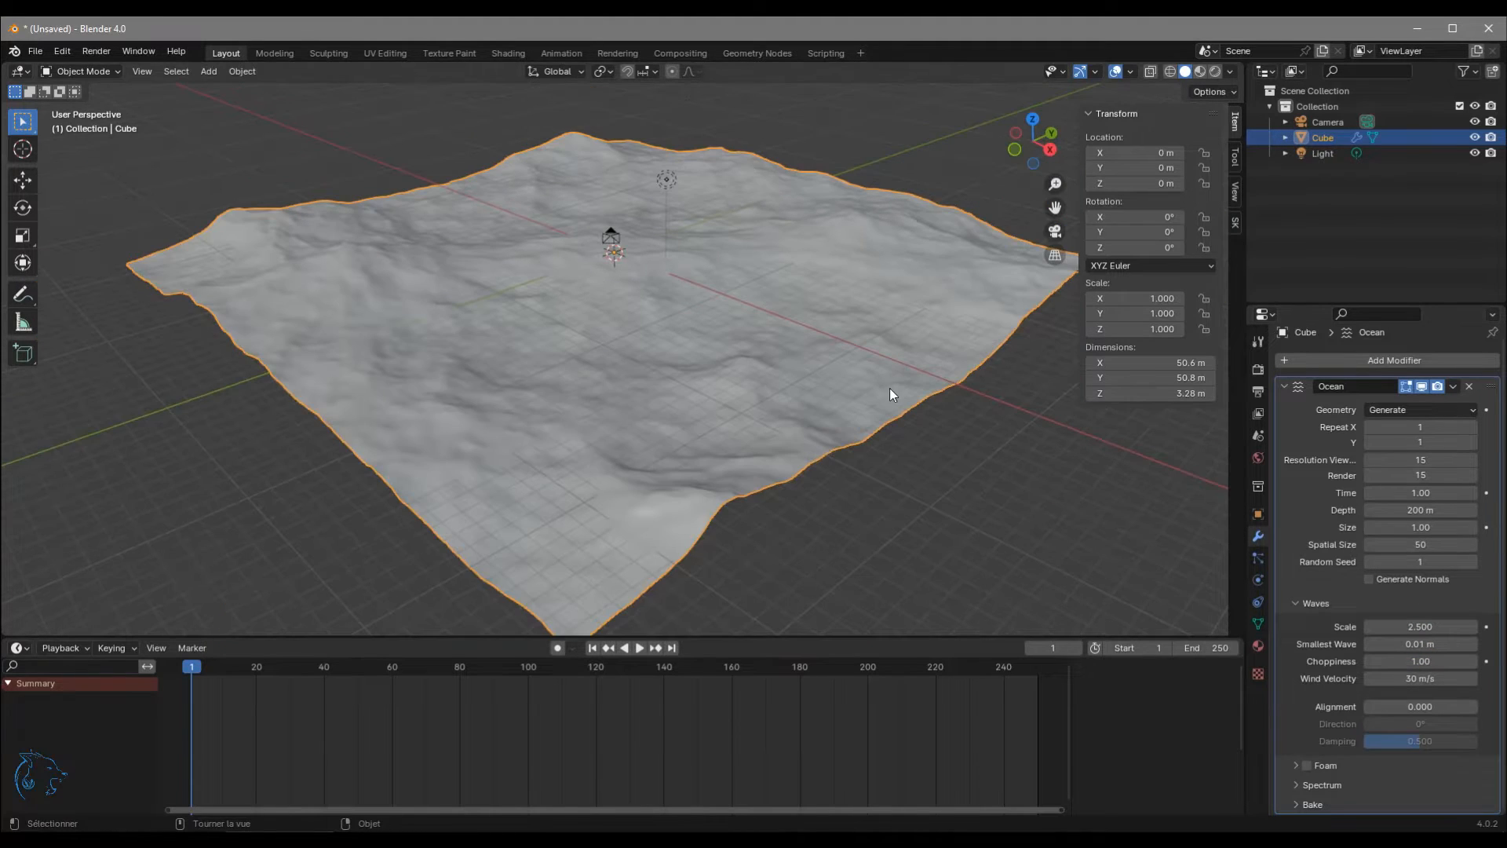
# Try different Choppiness values for the ocean waves, and settle on 1.50.
pyautogui.moveTo(893, 394); pyautogui.dragTo(707, 334, button='middle')
pyautogui.moveTo(1421, 661); pyautogui.dragTo(1456, 661)
pyautogui.moveTo(1421, 661); pyautogui.dragTo(1437, 661)
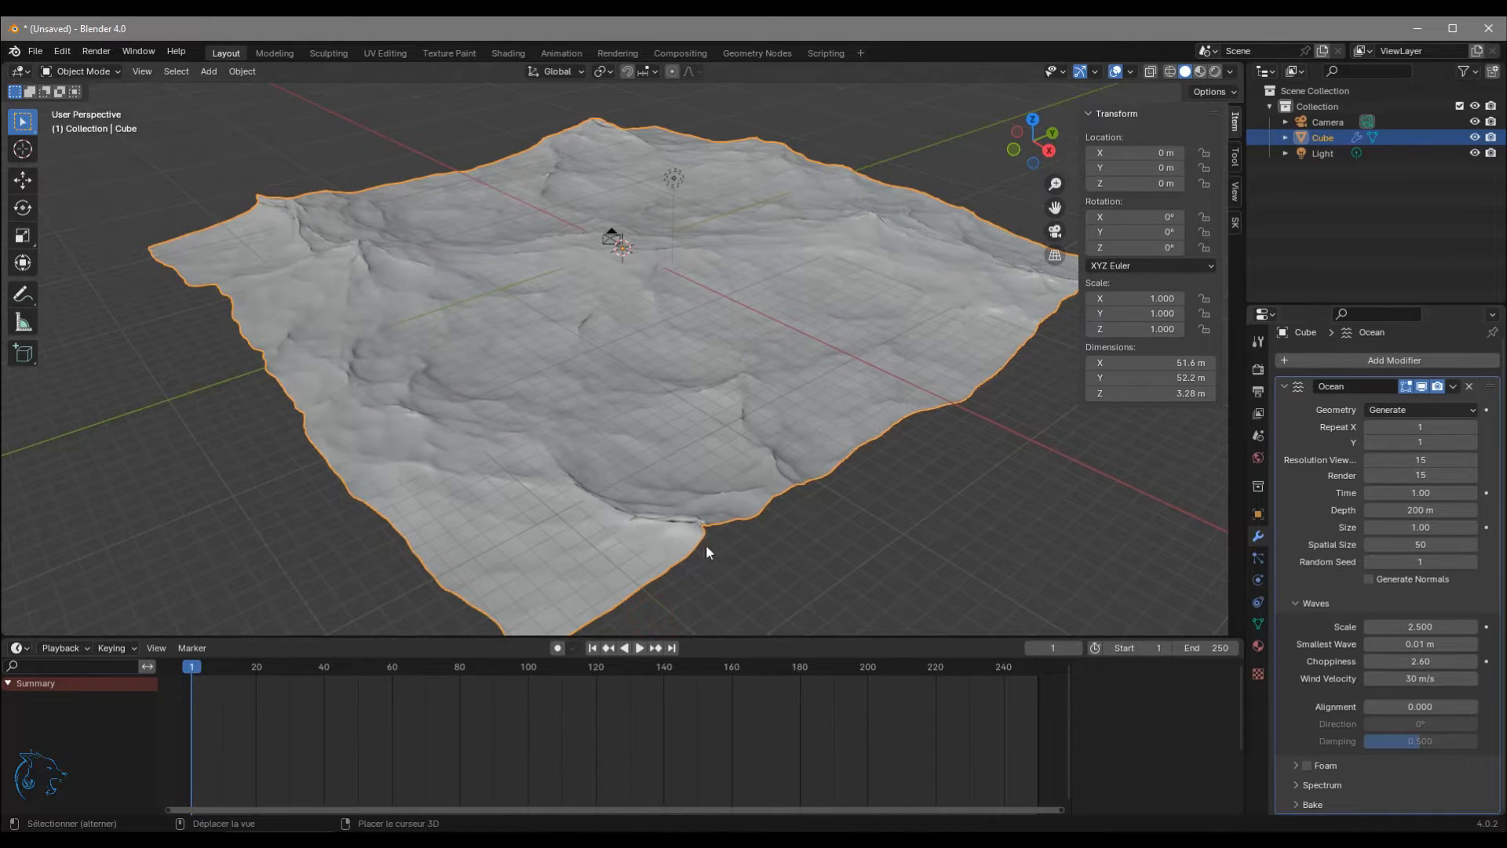
pyautogui.moveTo(1421, 661)
pyautogui.mouseDown()
pyautogui.moveTo(1350, 661)
pyautogui.moveTo(1439, 662)
pyautogui.mouseUp()
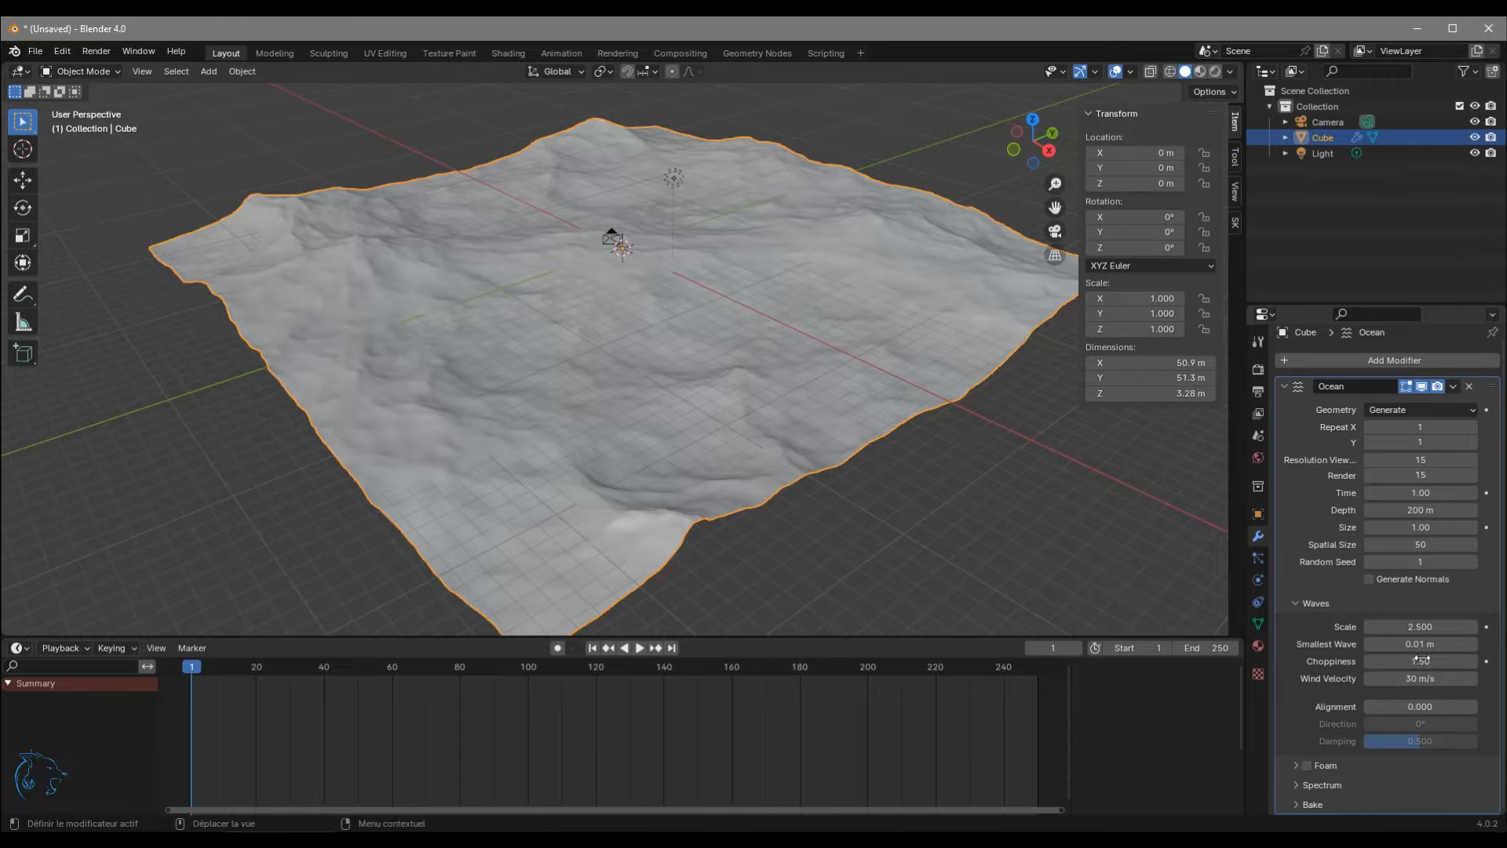
# Enable Foam on the Ocean modifier and name its data layer "foam".
pyautogui.click(1305, 764)
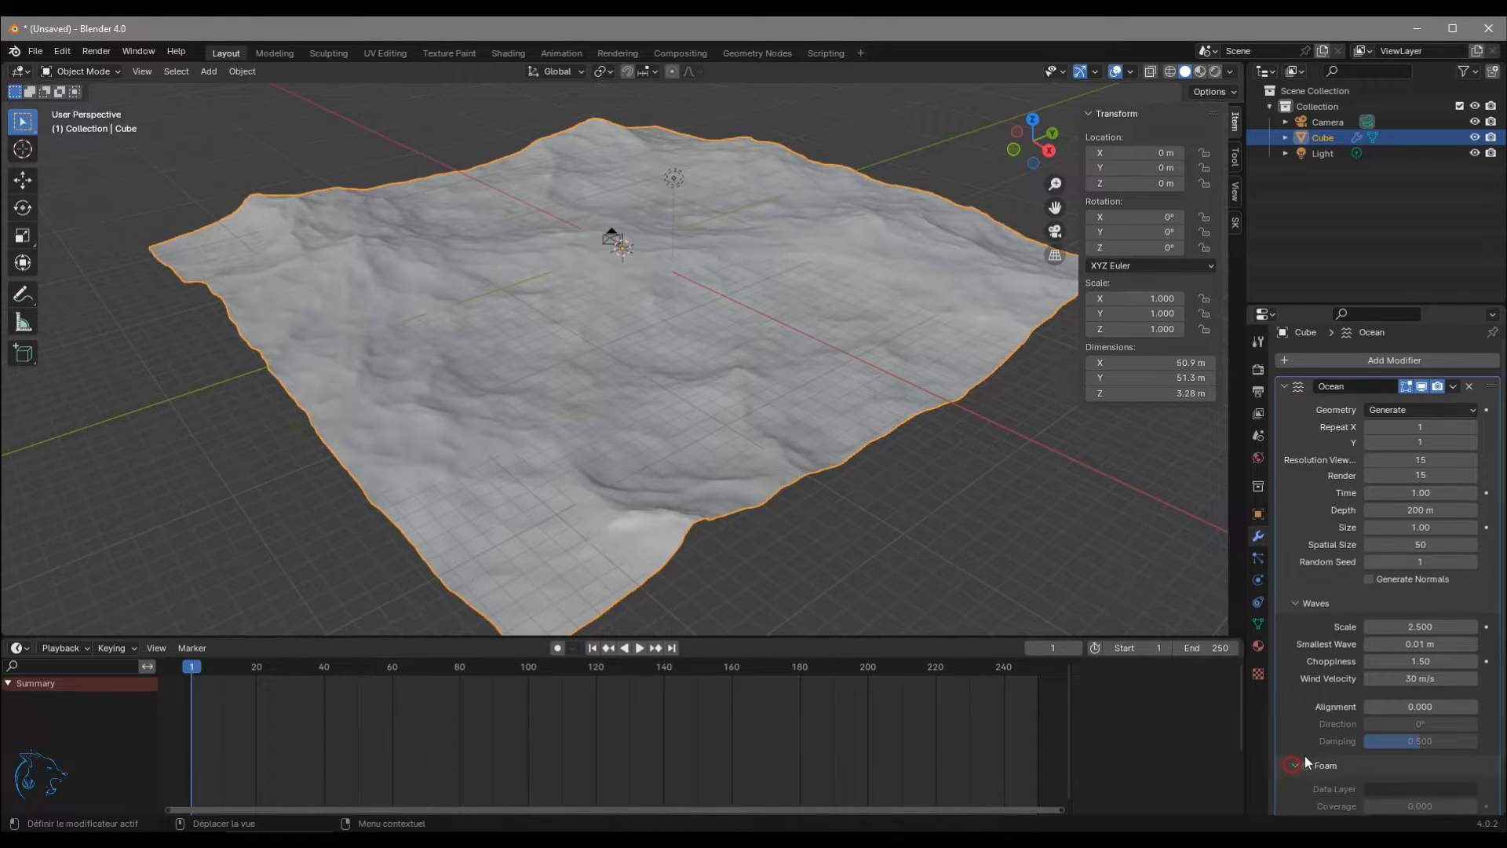
pyautogui.scroll(-2, 1305, 734)
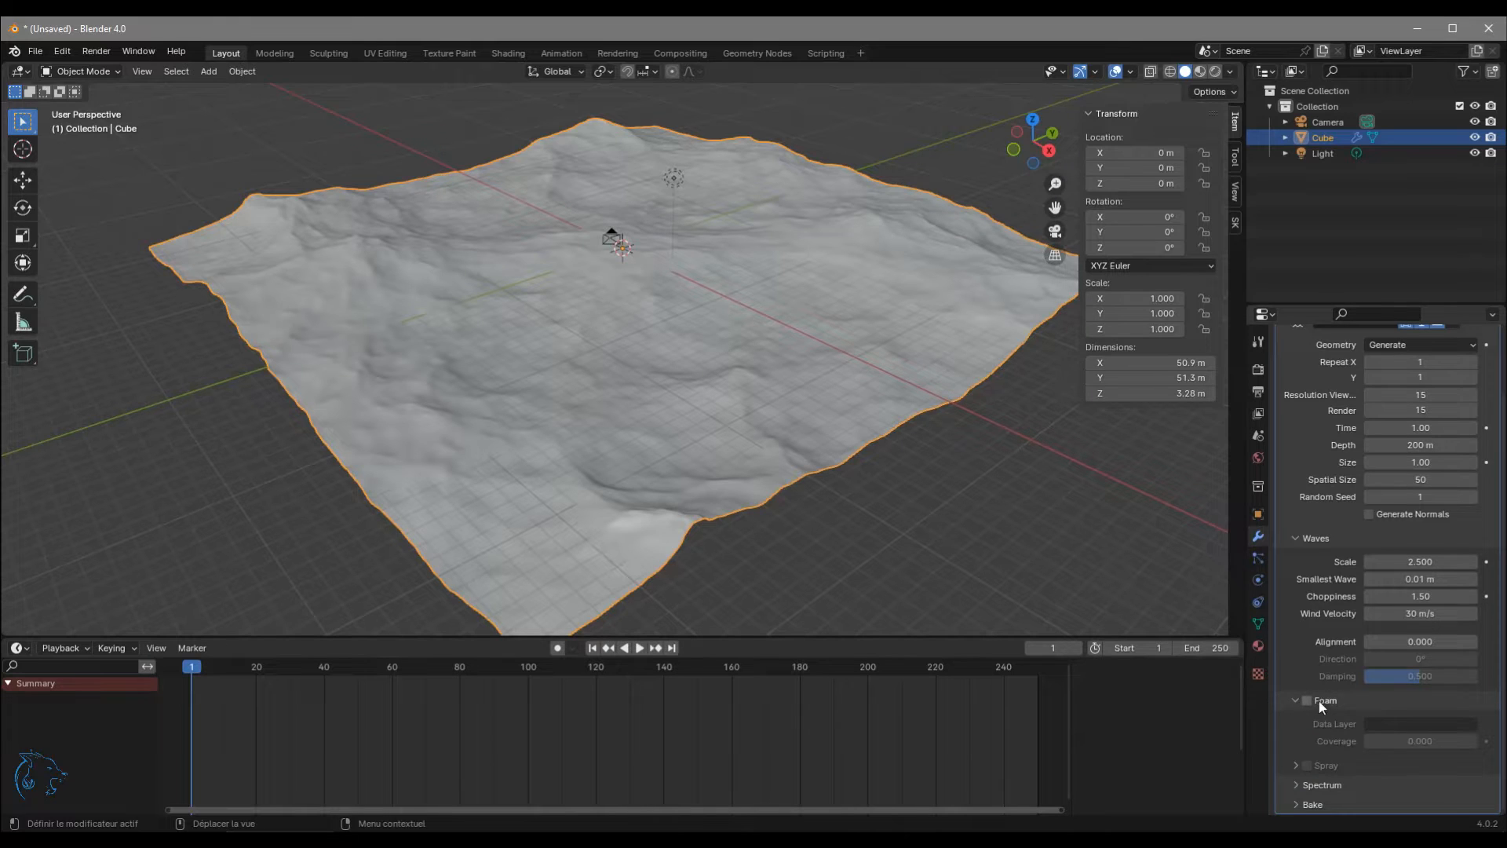
pyautogui.click(1314, 699)
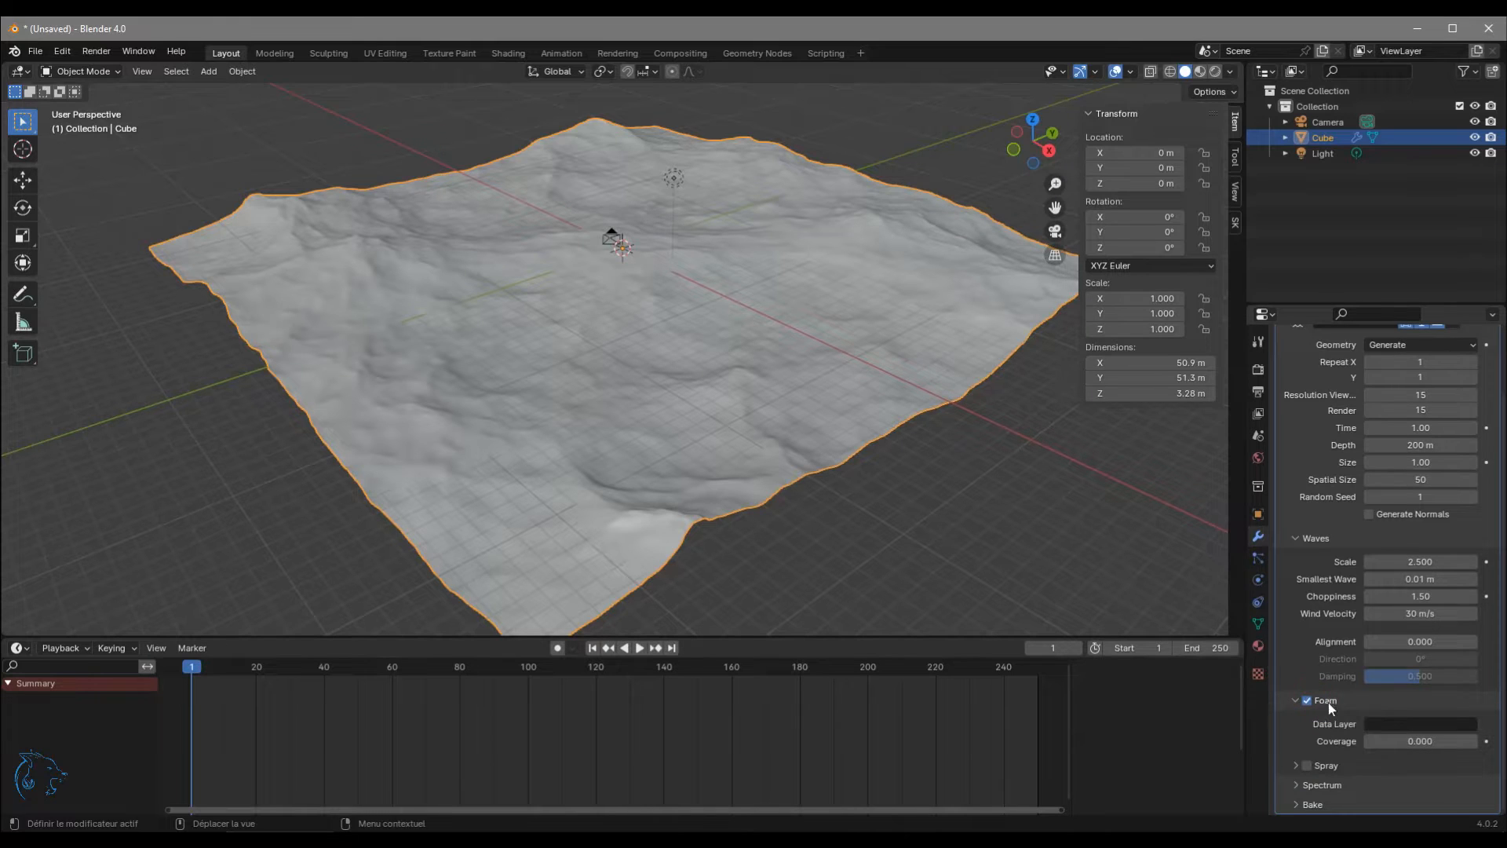
pyautogui.click(1382, 726)
pyautogui.write('foam')
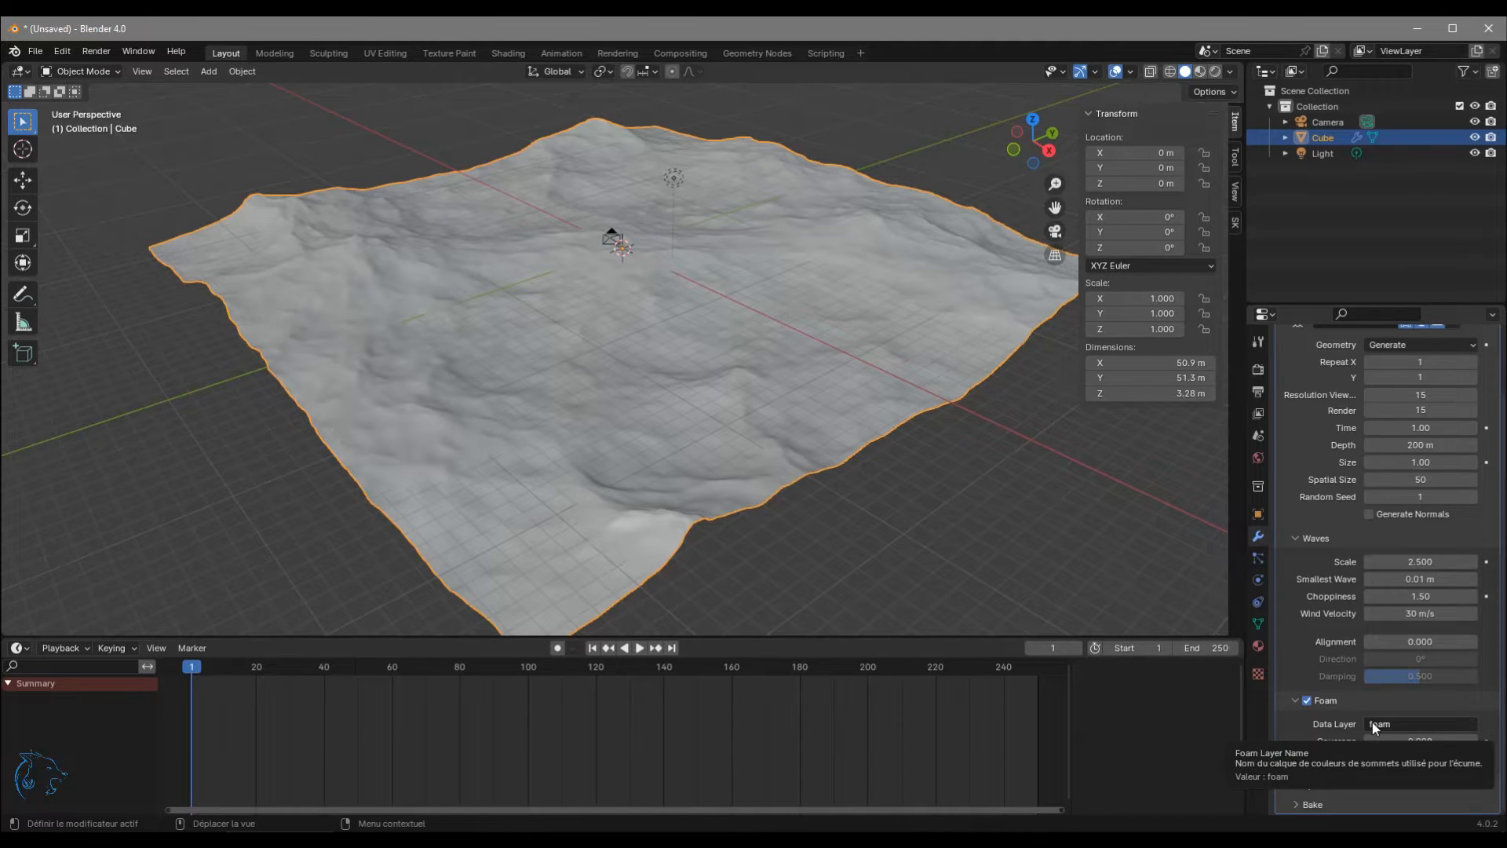
pyautogui.click(1295, 701)
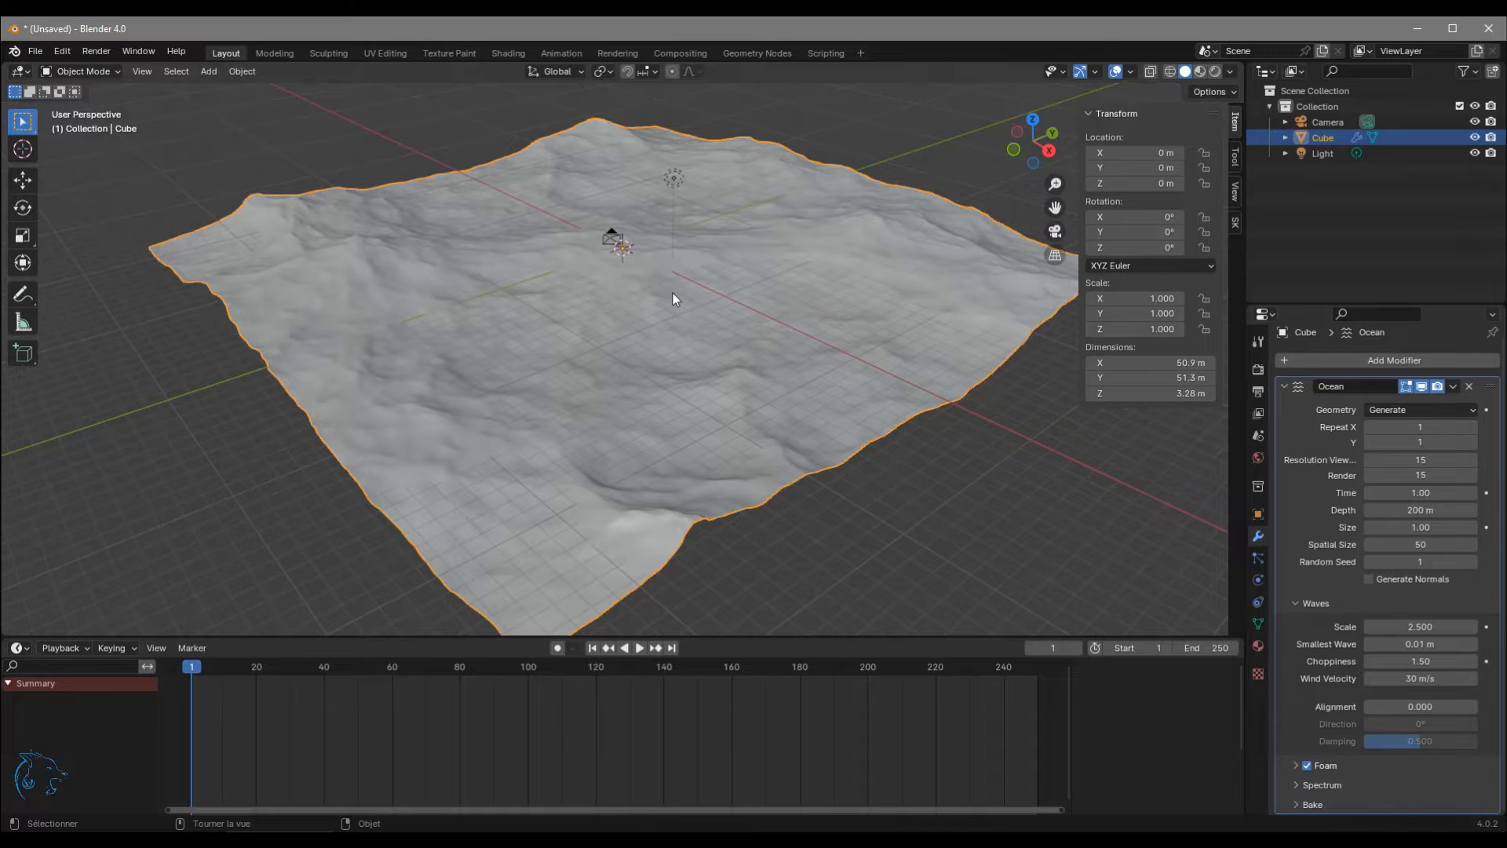
# Deselect the ocean, enlarge the timeline slightly, and keyframe the Ocean modifier's Time value of 1.00 at frame 1.
pyautogui.hotkey('alt', 'a')
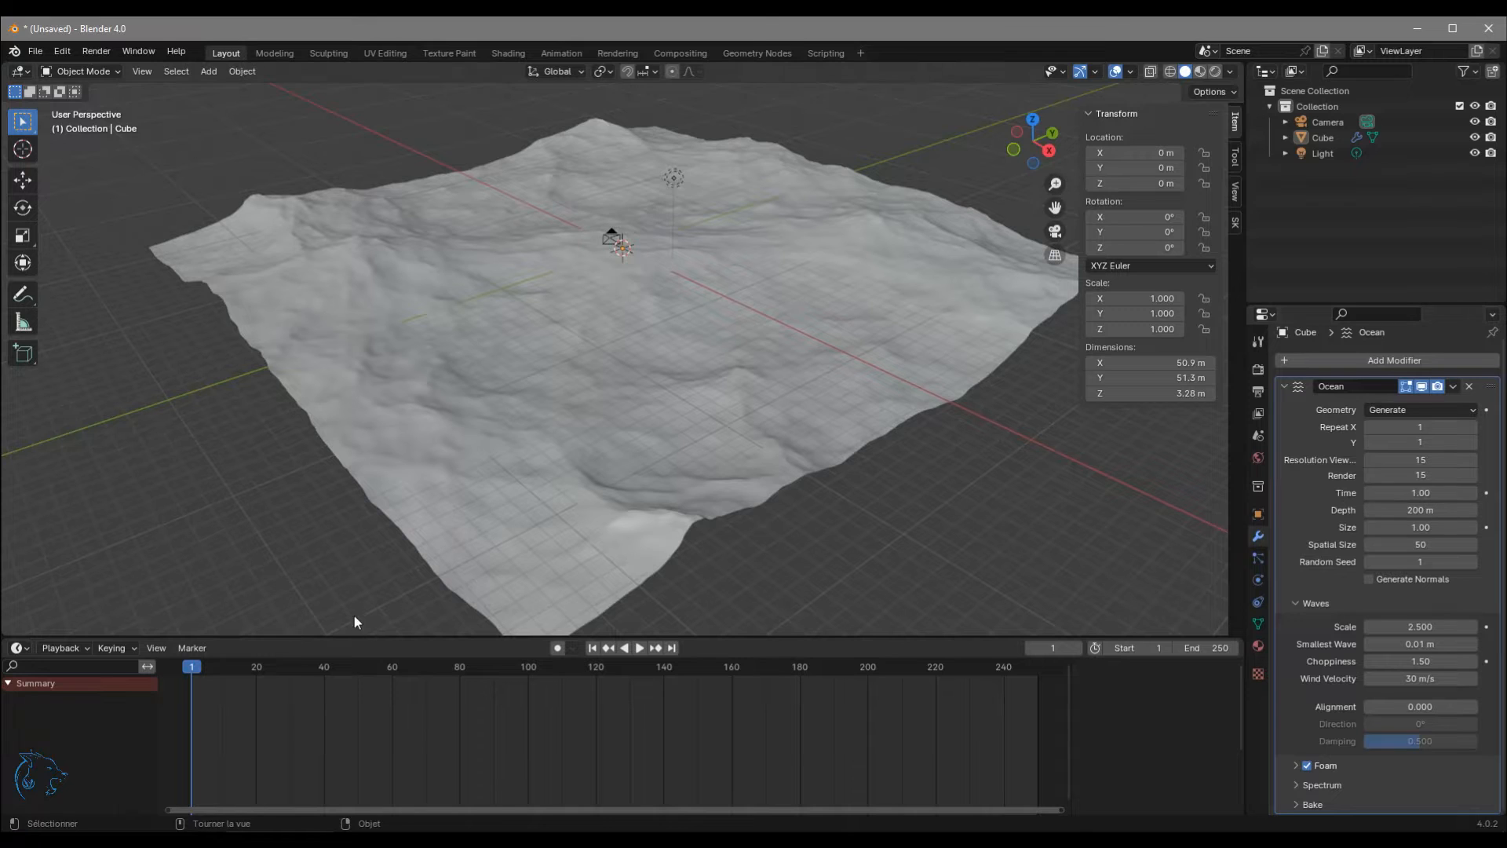
pyautogui.moveTo(354, 639)
pyautogui.mouseDown()
pyautogui.moveTo(353, 587)
pyautogui.moveTo(354, 623)
pyautogui.mouseUp()
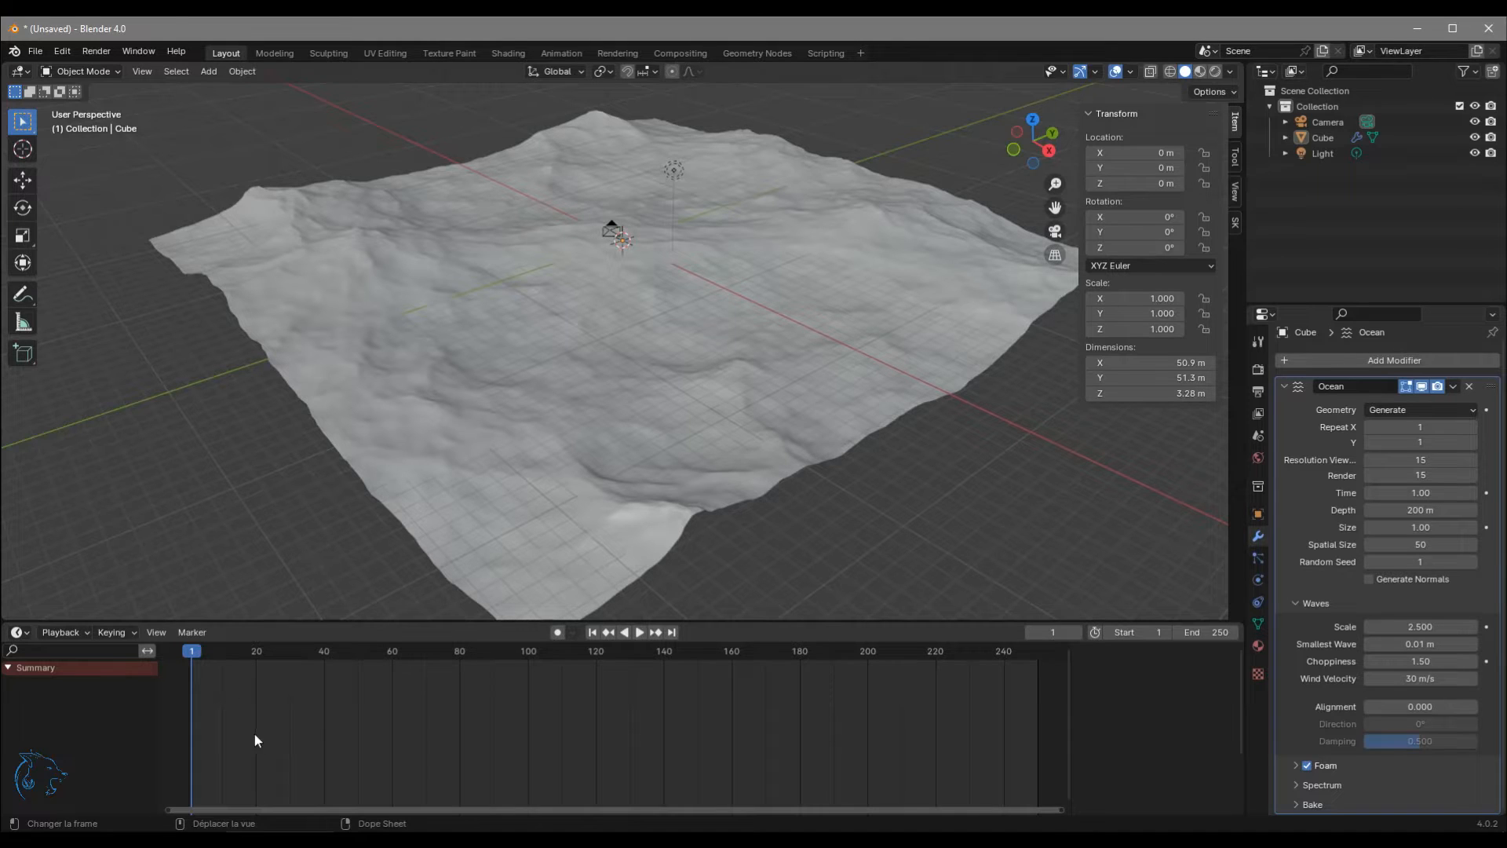
pyautogui.click(1487, 493)
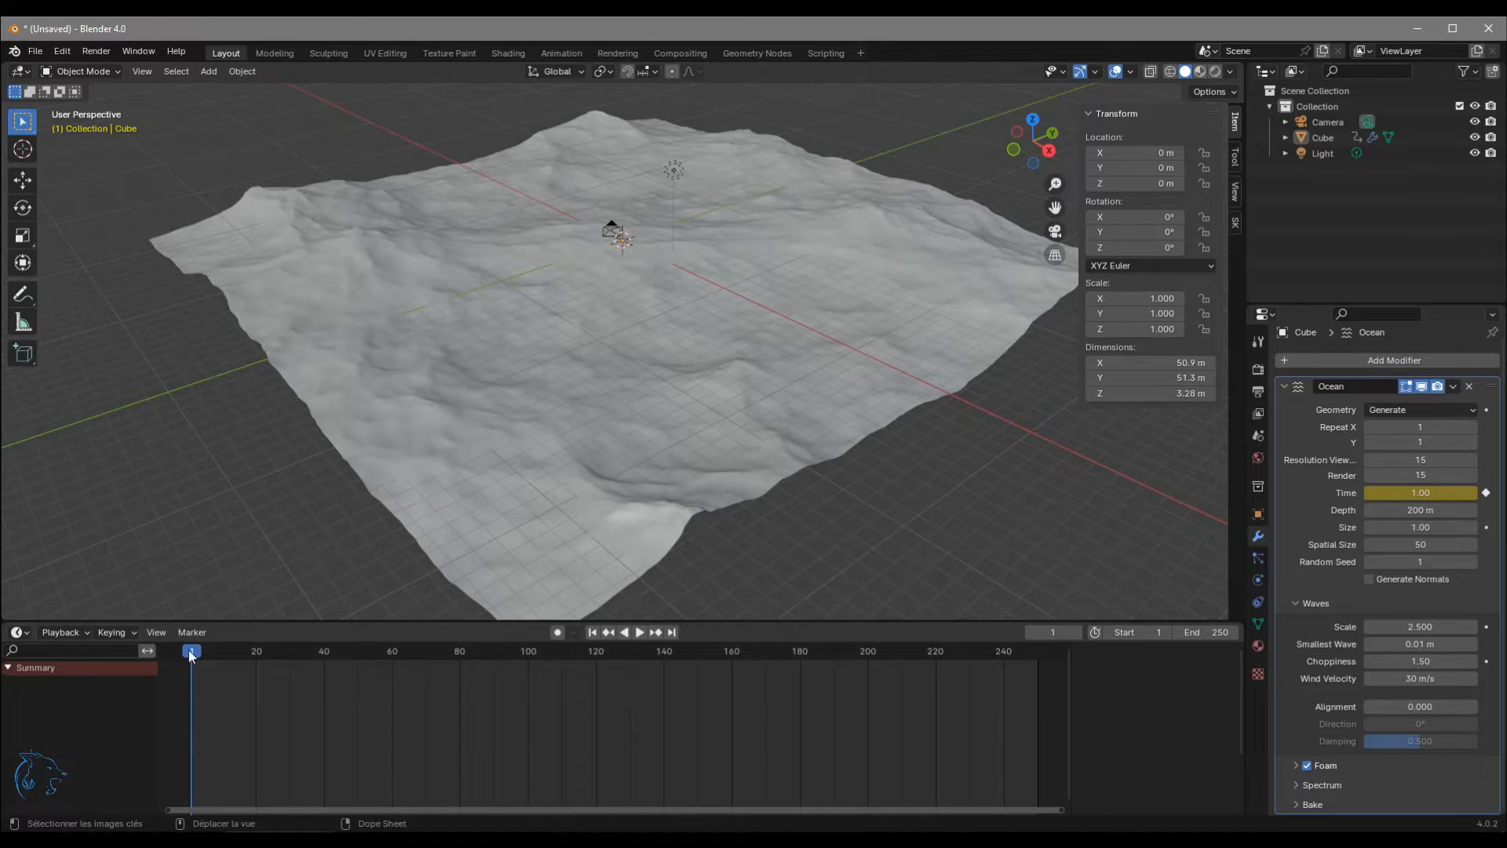
# Set the Ocean modifier's Time to 10 at frame 200 and keyframe it.
pyautogui.click(869, 650)
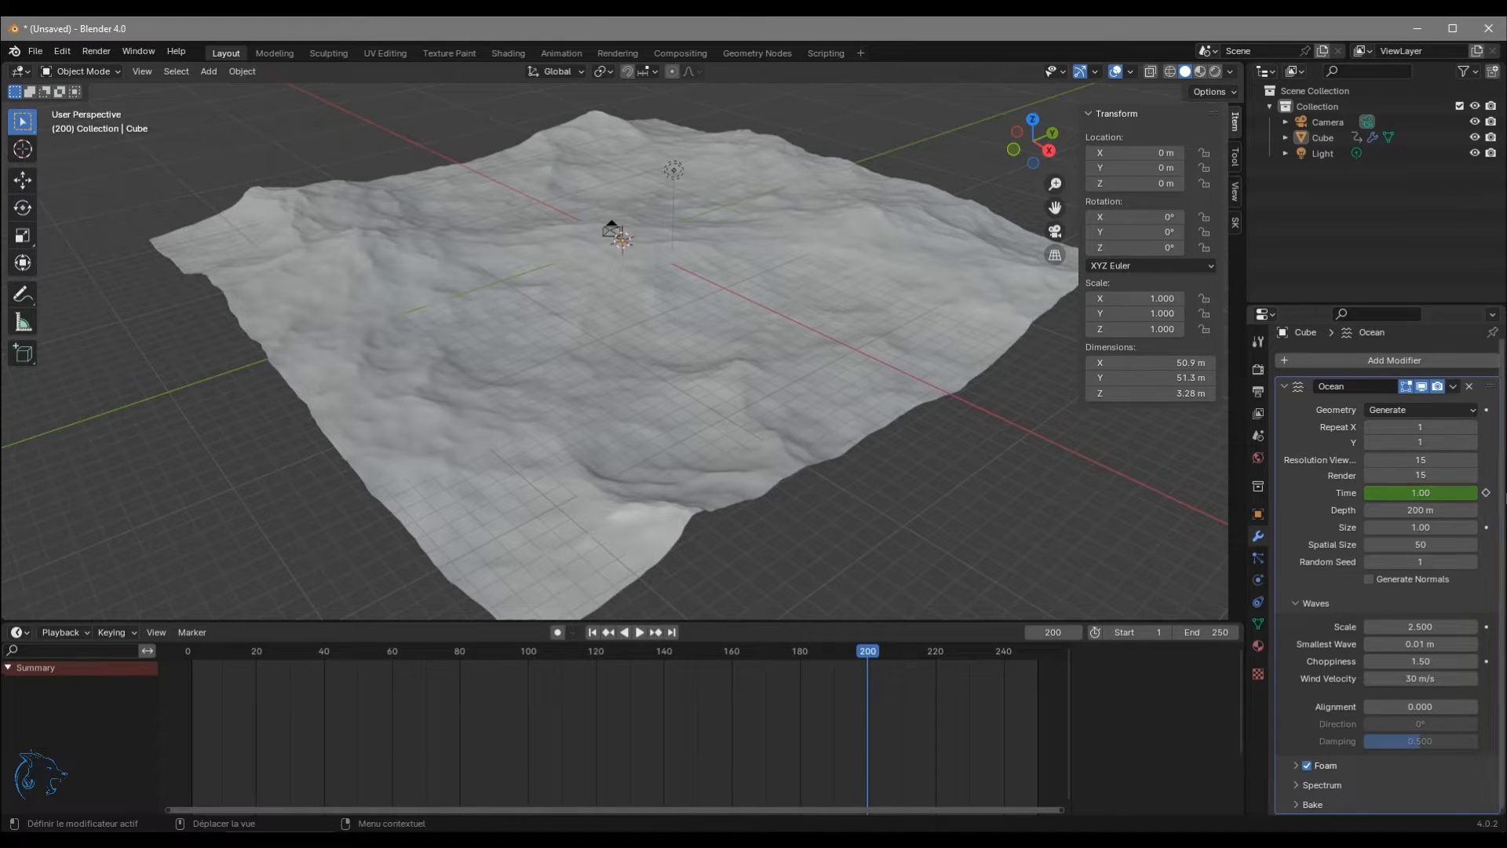
pyautogui.click(1433, 493)
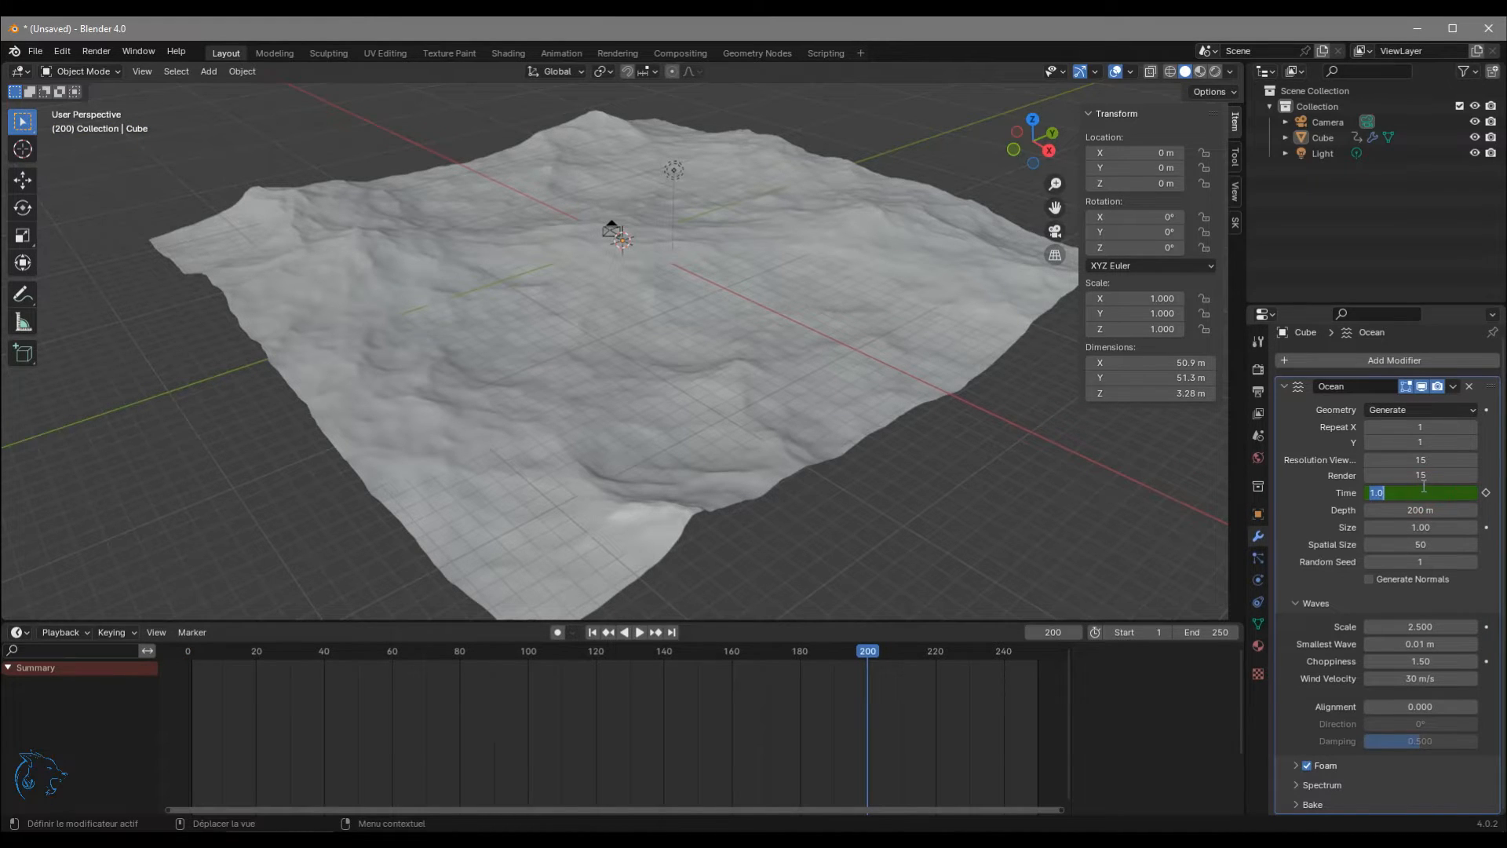
pyautogui.write('10')
pyautogui.press('Return')
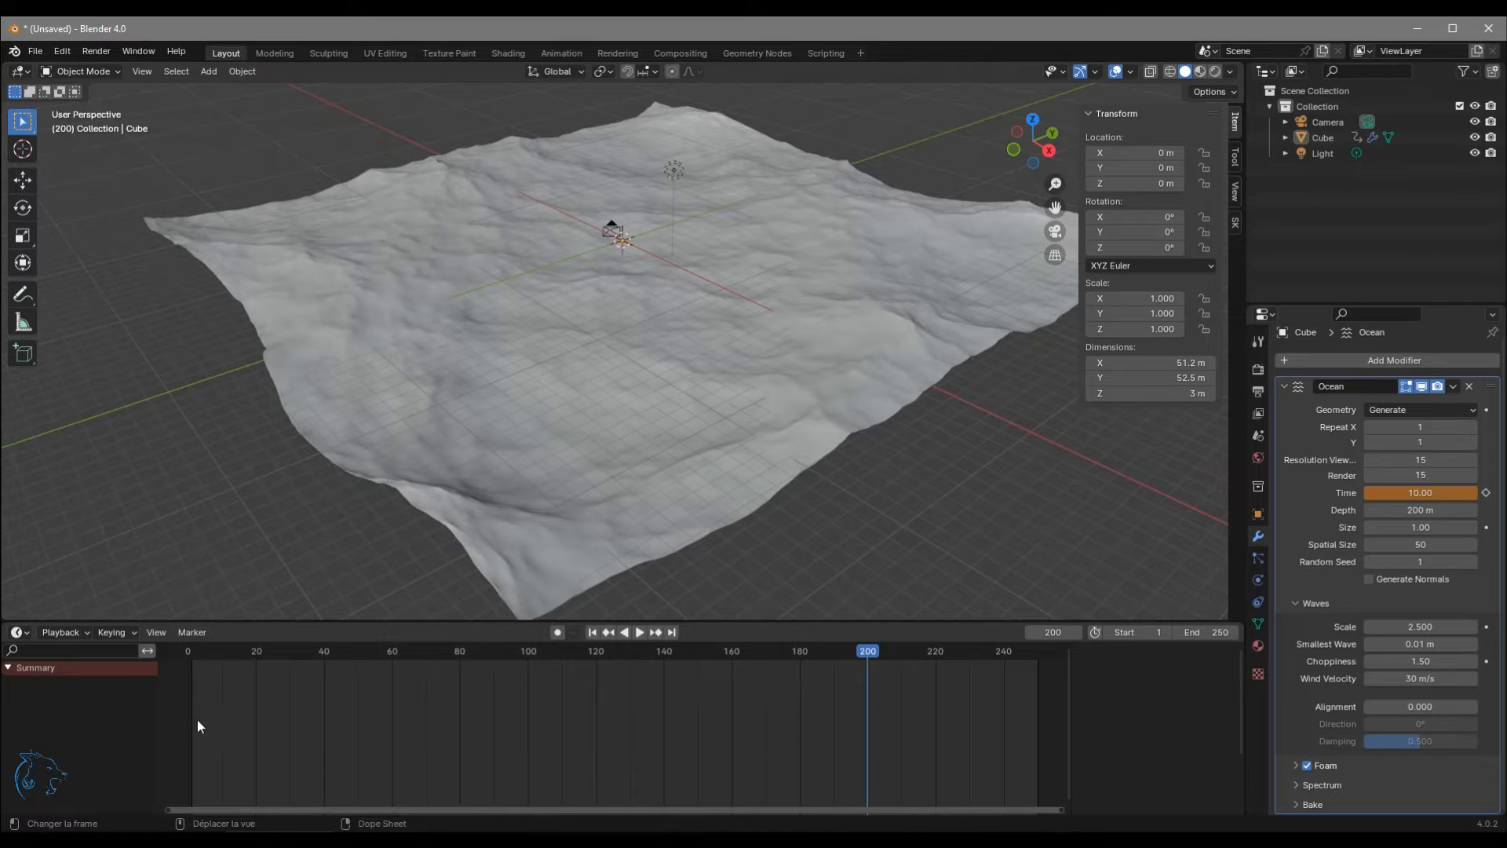
pyautogui.click(1486, 493)
# Play the ocean animation from the first frame, stop it, and inspect the waves from another angle.
pyautogui.click(592, 633)
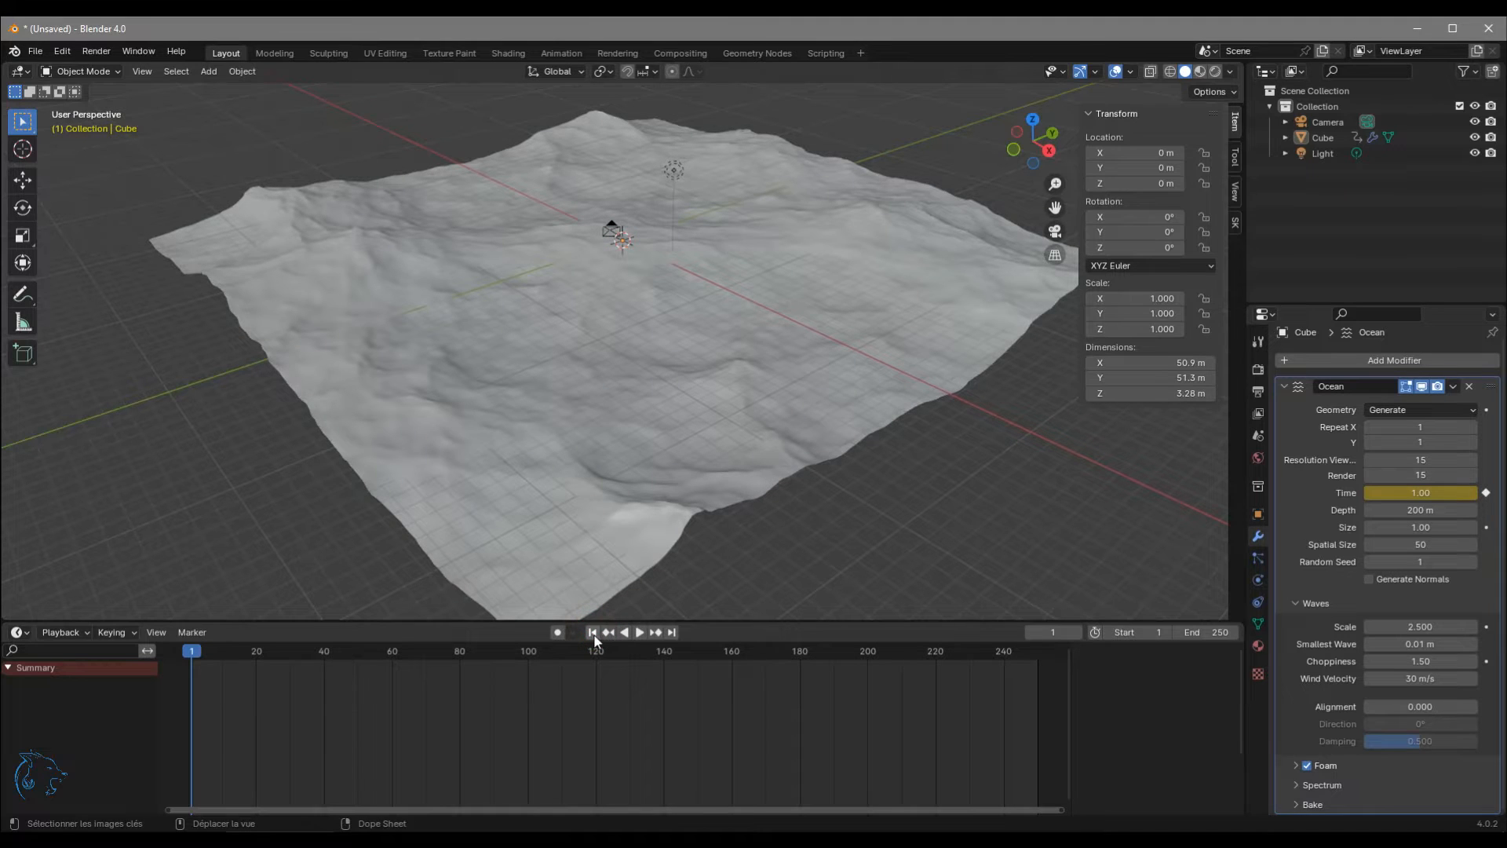
pyautogui.click(641, 632)
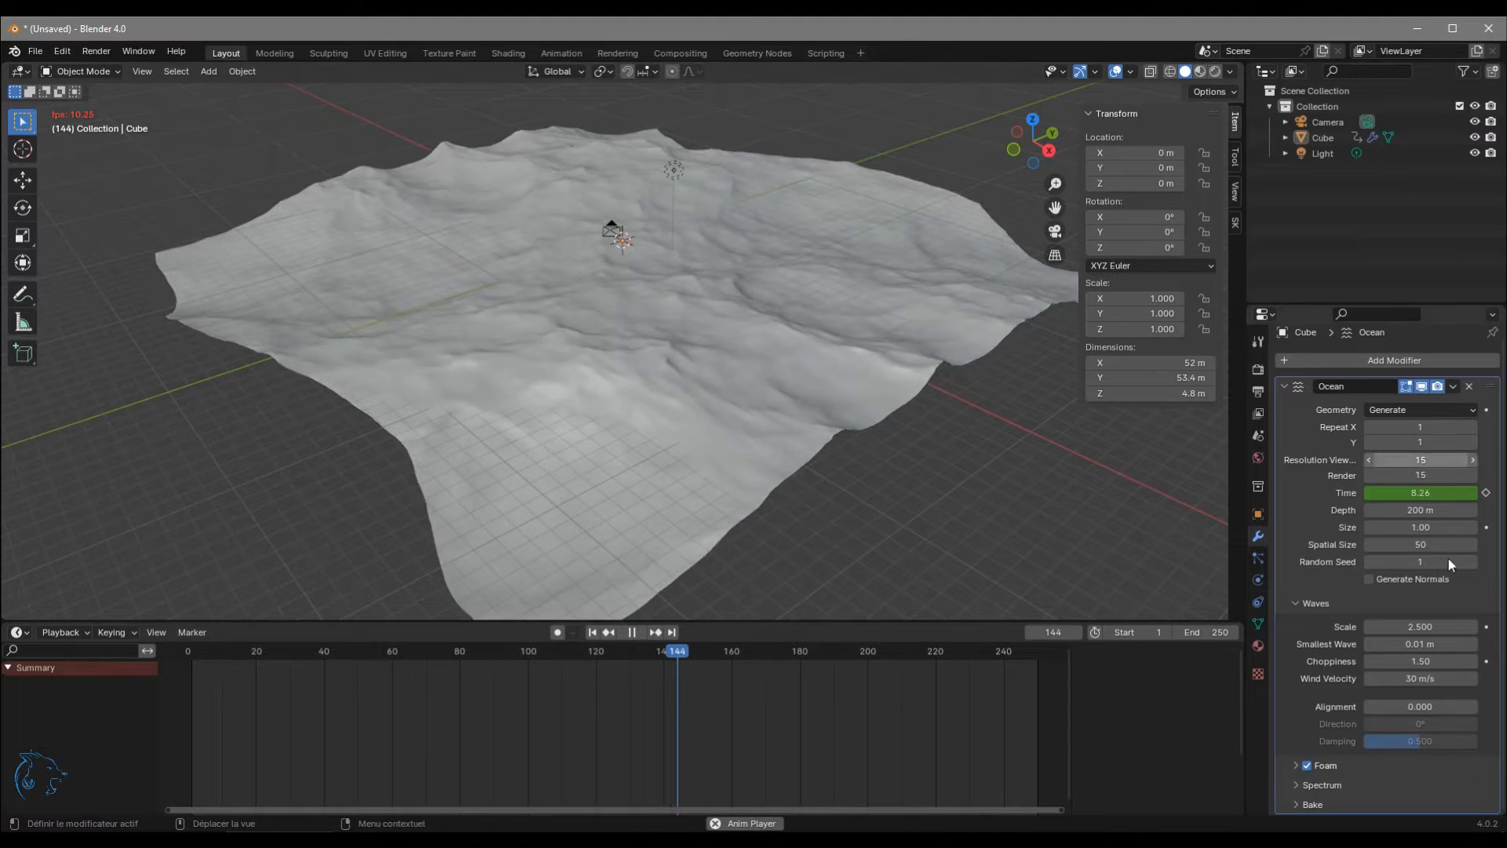
pyautogui.click(636, 628)
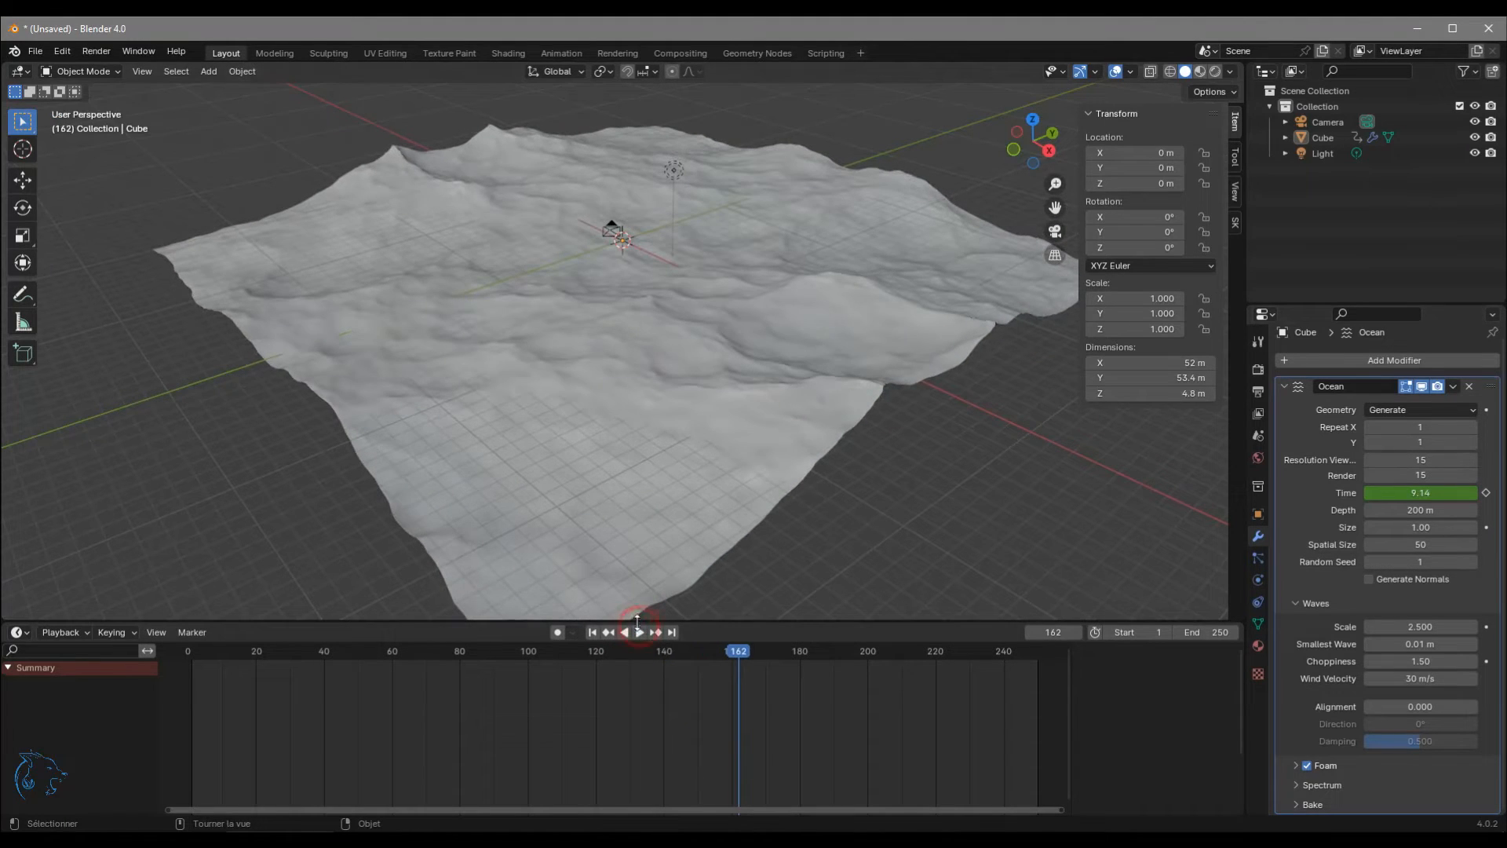
pyautogui.moveTo(694, 361); pyautogui.dragTo(803, 308, button='middle')
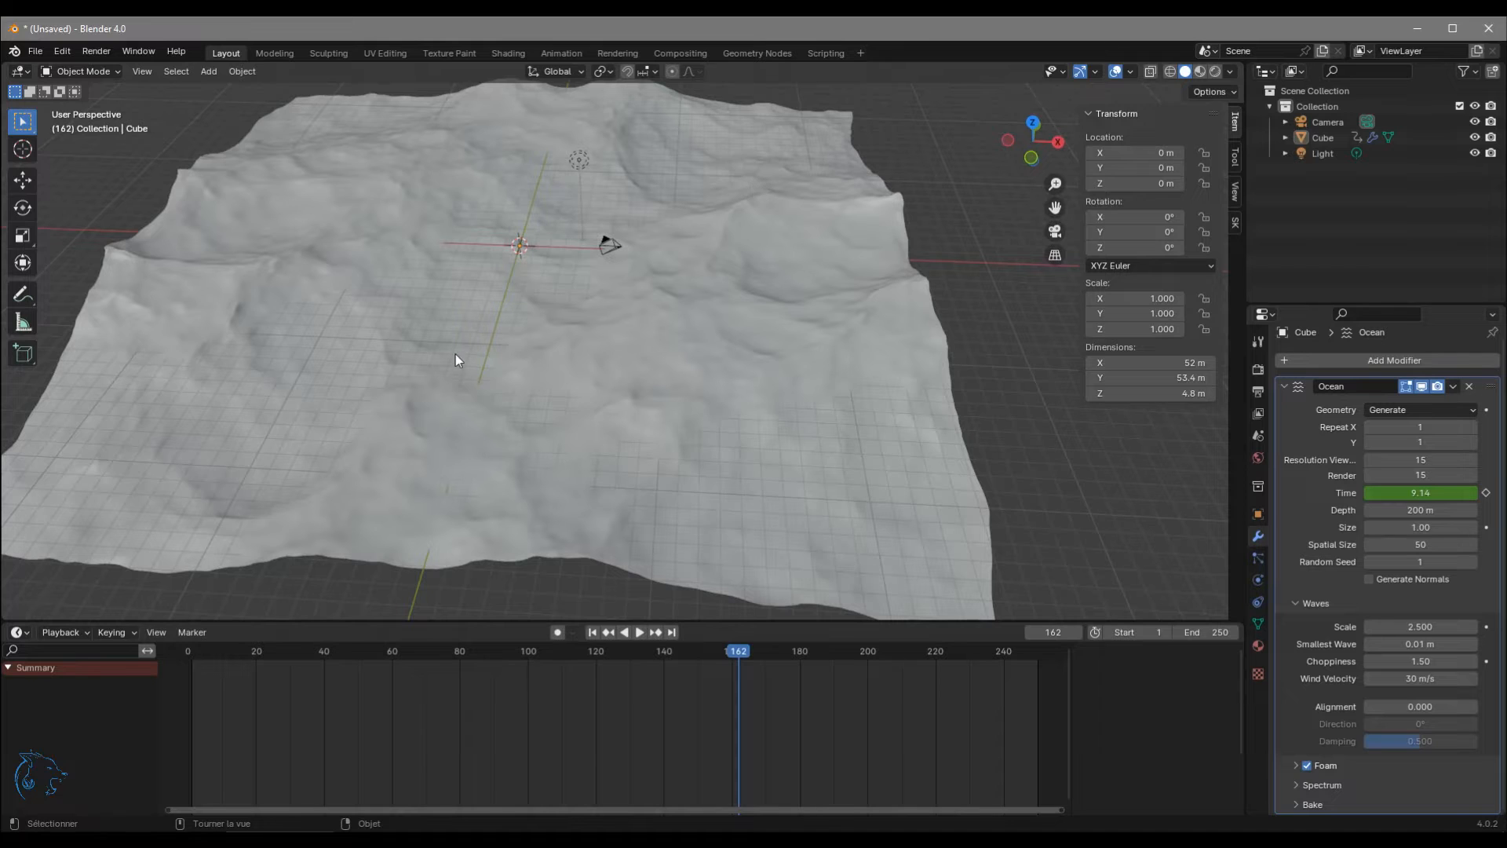
# Switch to the Shading workspace with a rendered viewport and create a new material for the ocean.
pyautogui.click(508, 53)
pyautogui.moveTo(553, 102)
pyautogui.mouseDown(button='middle')
pyautogui.moveTo(630, 310)
pyautogui.moveTo(680, 346)
pyautogui.moveTo(743, 318)
pyautogui.mouseUp(button='middle')
pyautogui.click(1216, 71)
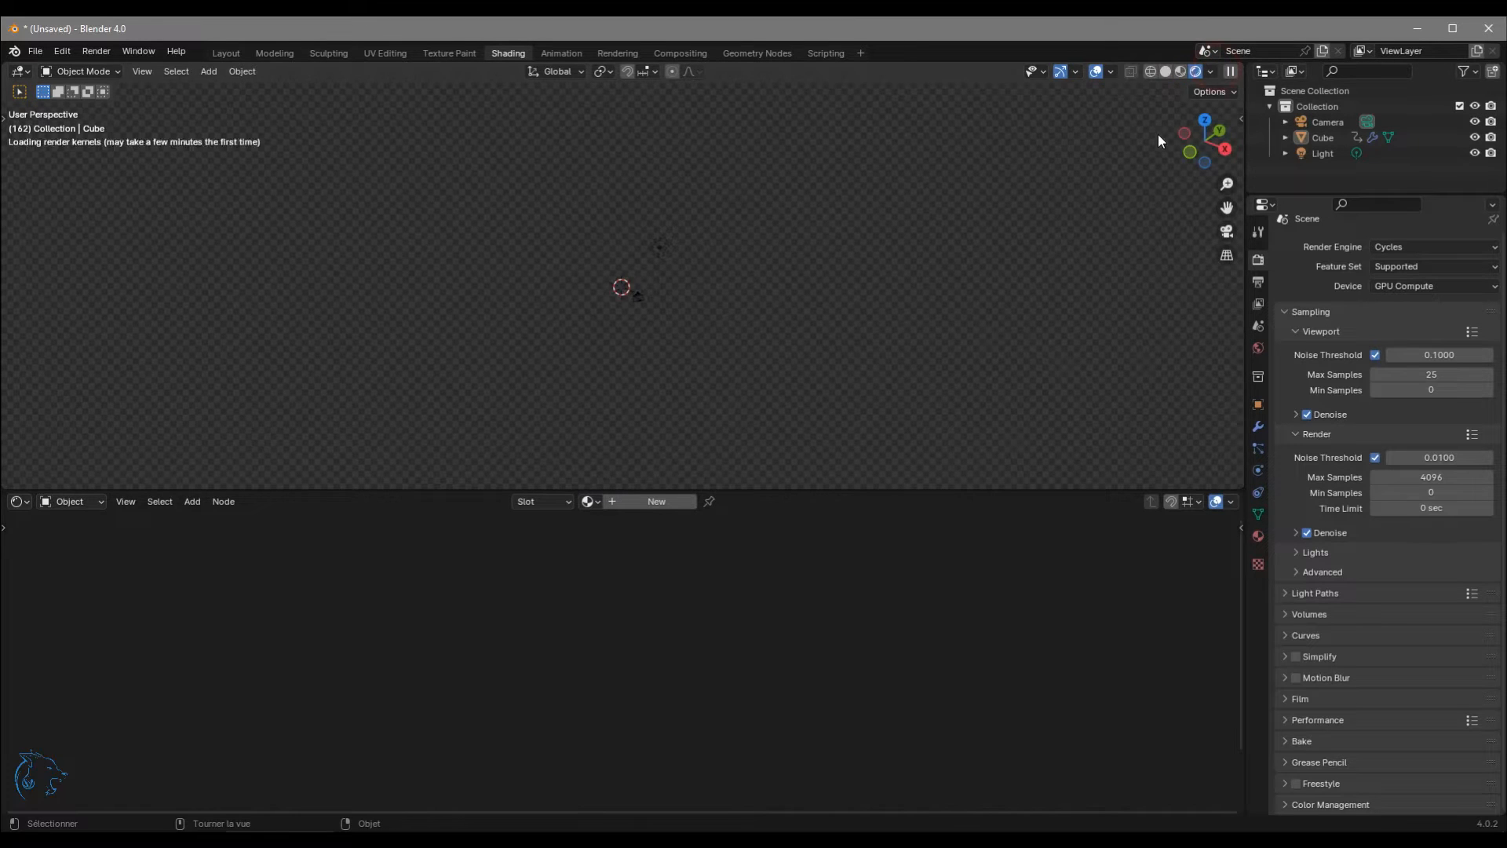
pyautogui.keyDown('shift'); pyautogui.moveTo(706, 338); pyautogui.dragTo(707, 279, button='middle'); pyautogui.keyUp('shift')
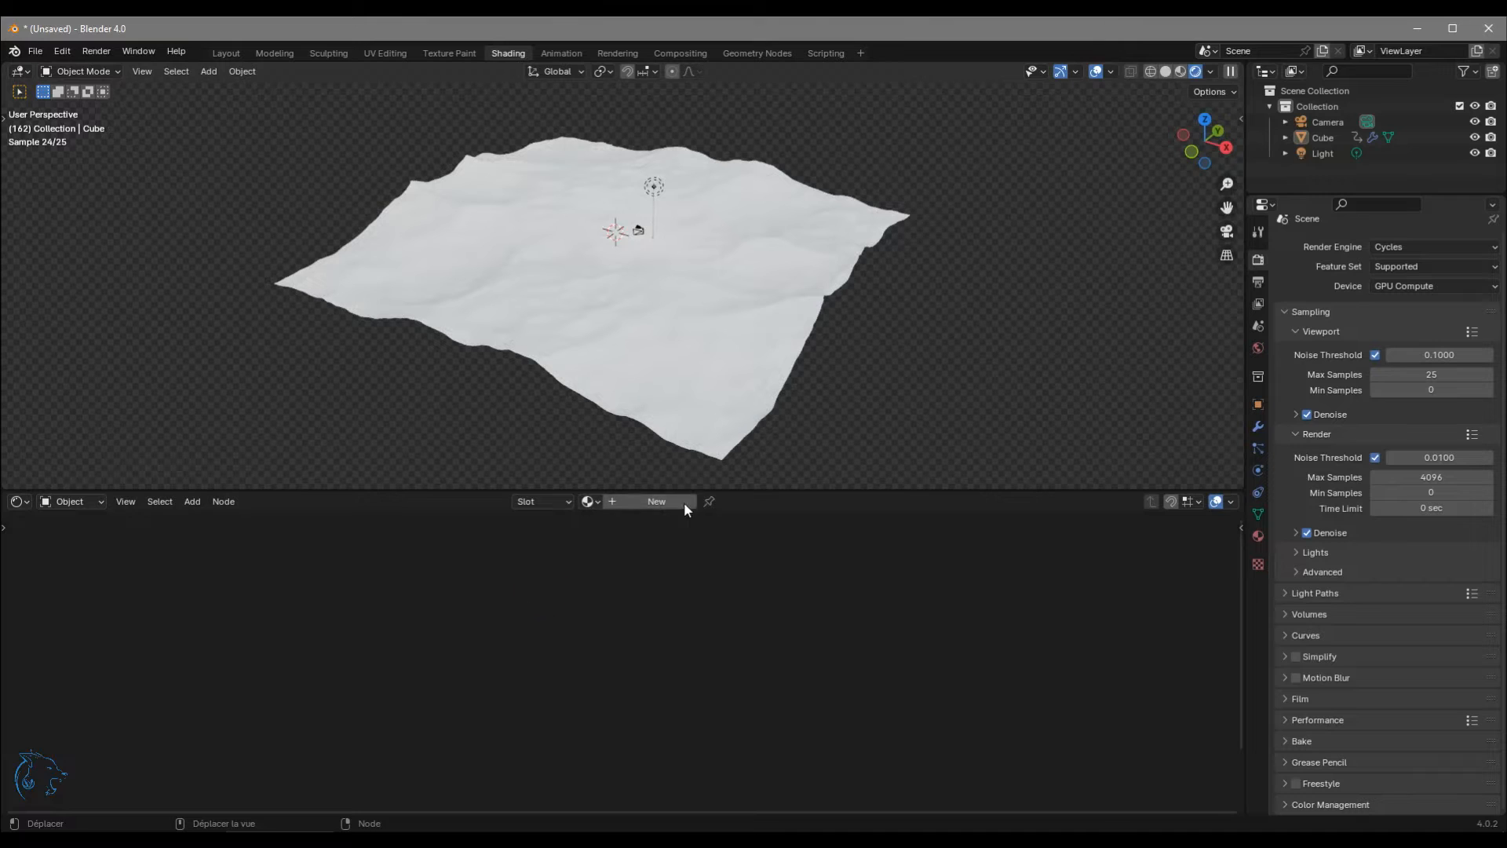
pyautogui.click(663, 507)
pyautogui.moveTo(493, 541); pyautogui.dragTo(582, 589, button='middle')
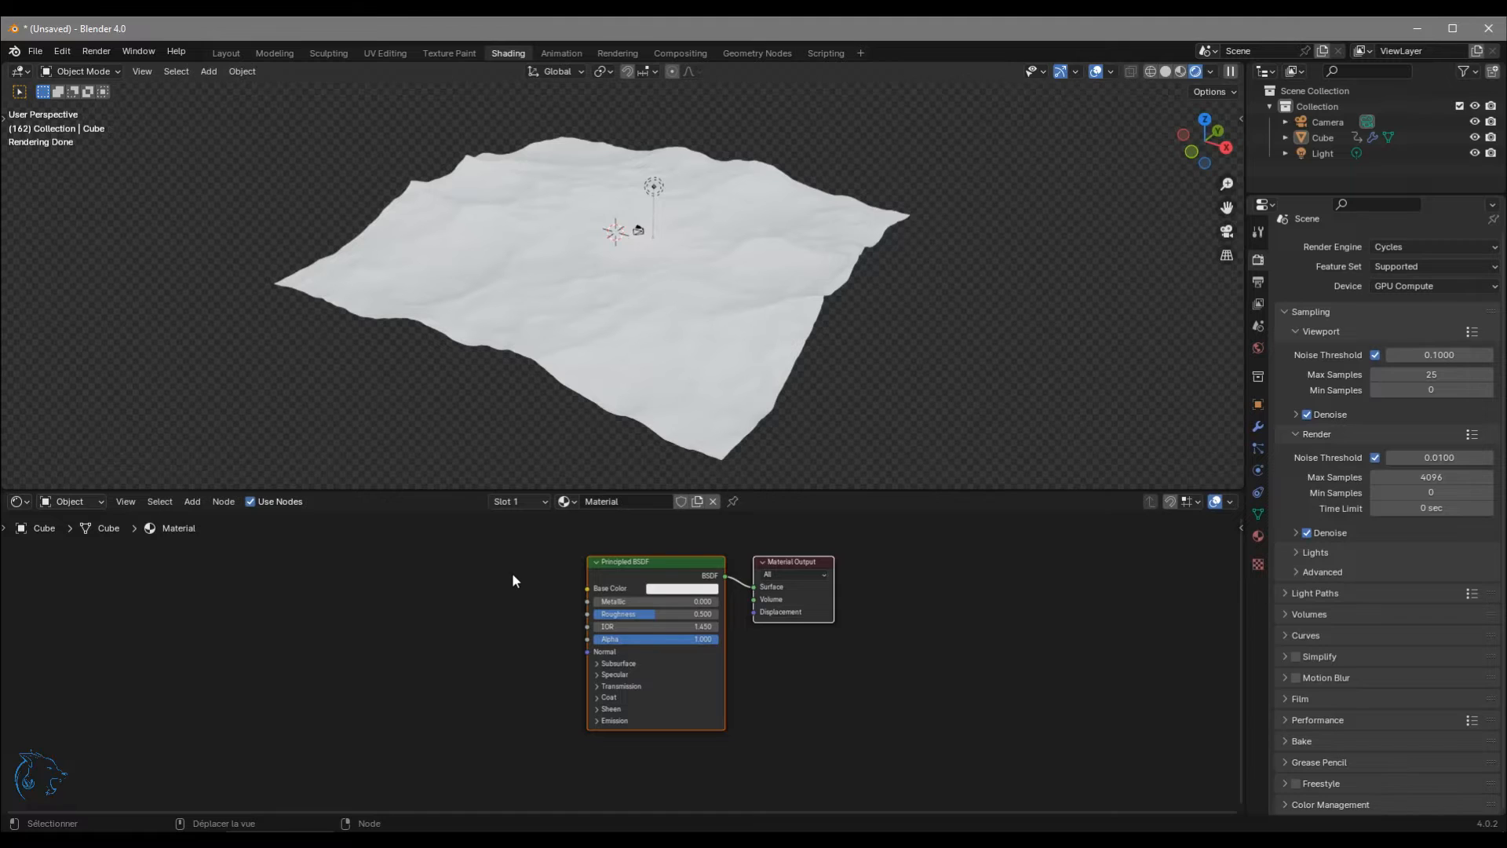
# Add an Attribute node to the ocean material, place it before the Principled BSDF, and set its Name to "foam".
pyautogui.hotkey('shift', 'a')
pyautogui.write('a')
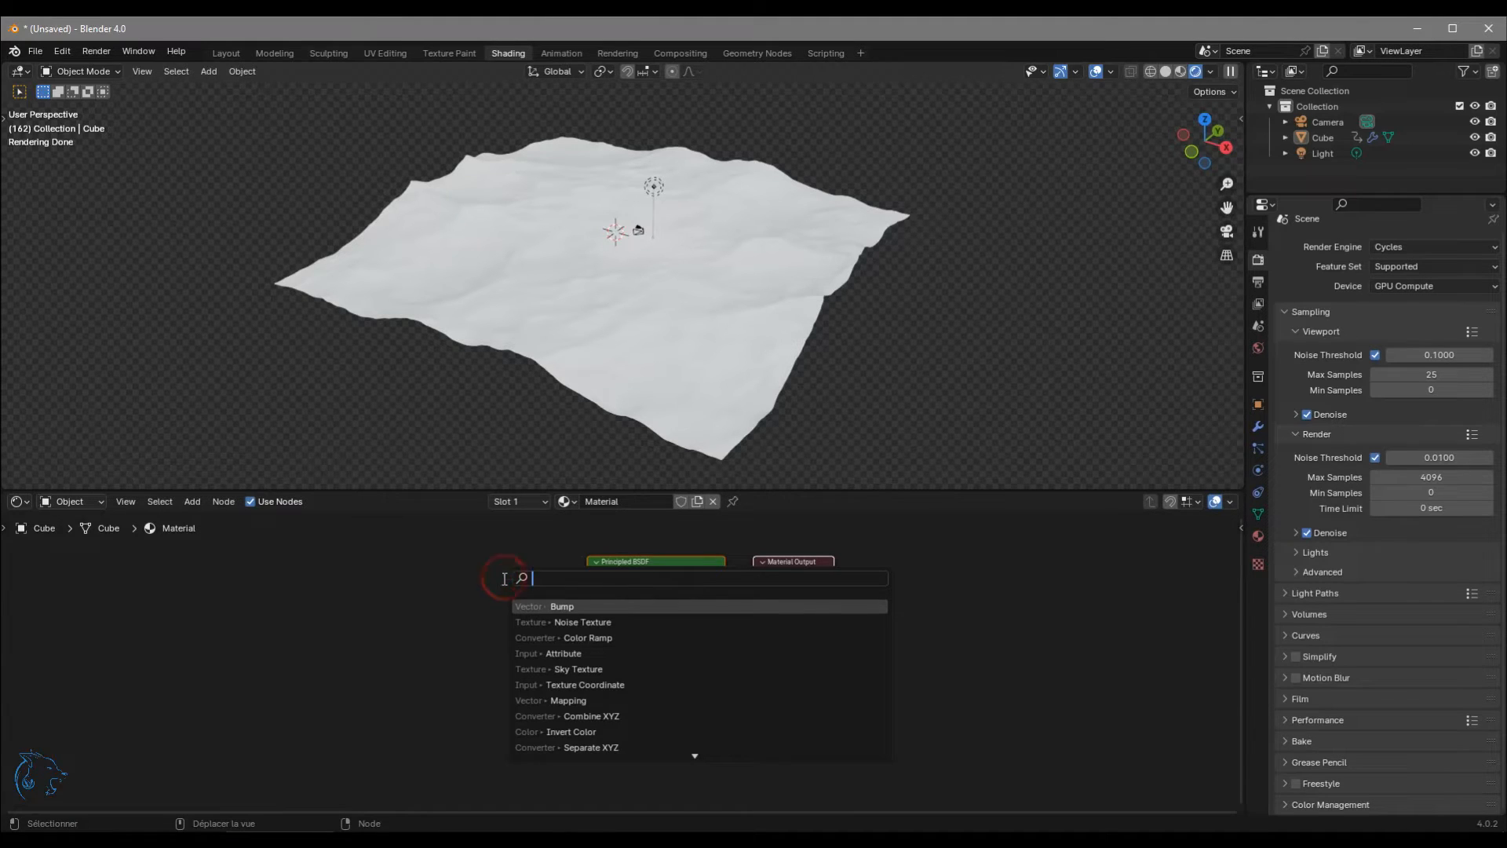
pyautogui.write('tt')
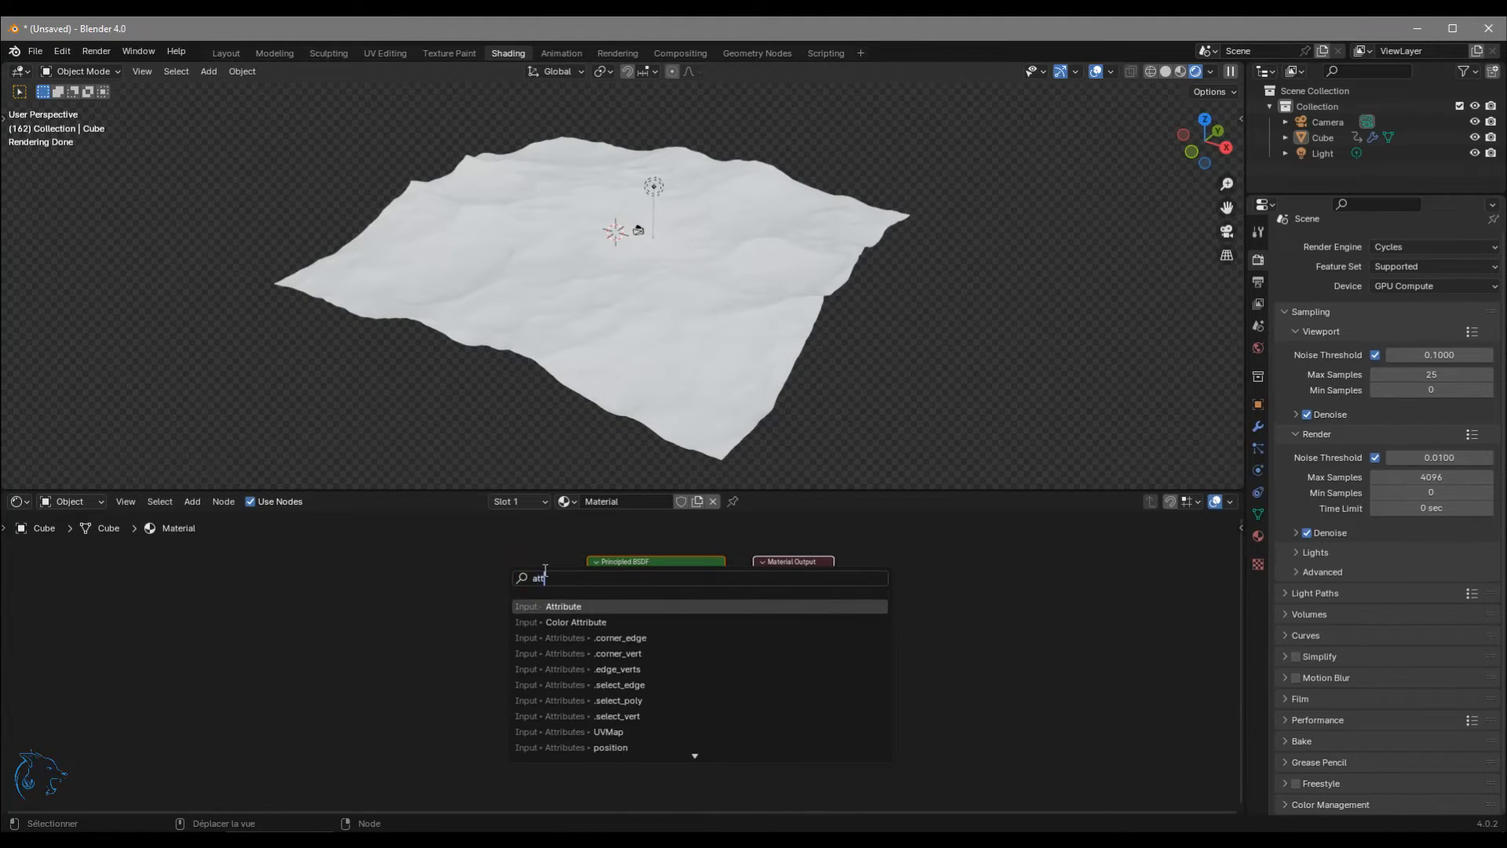
pyautogui.press('Return')
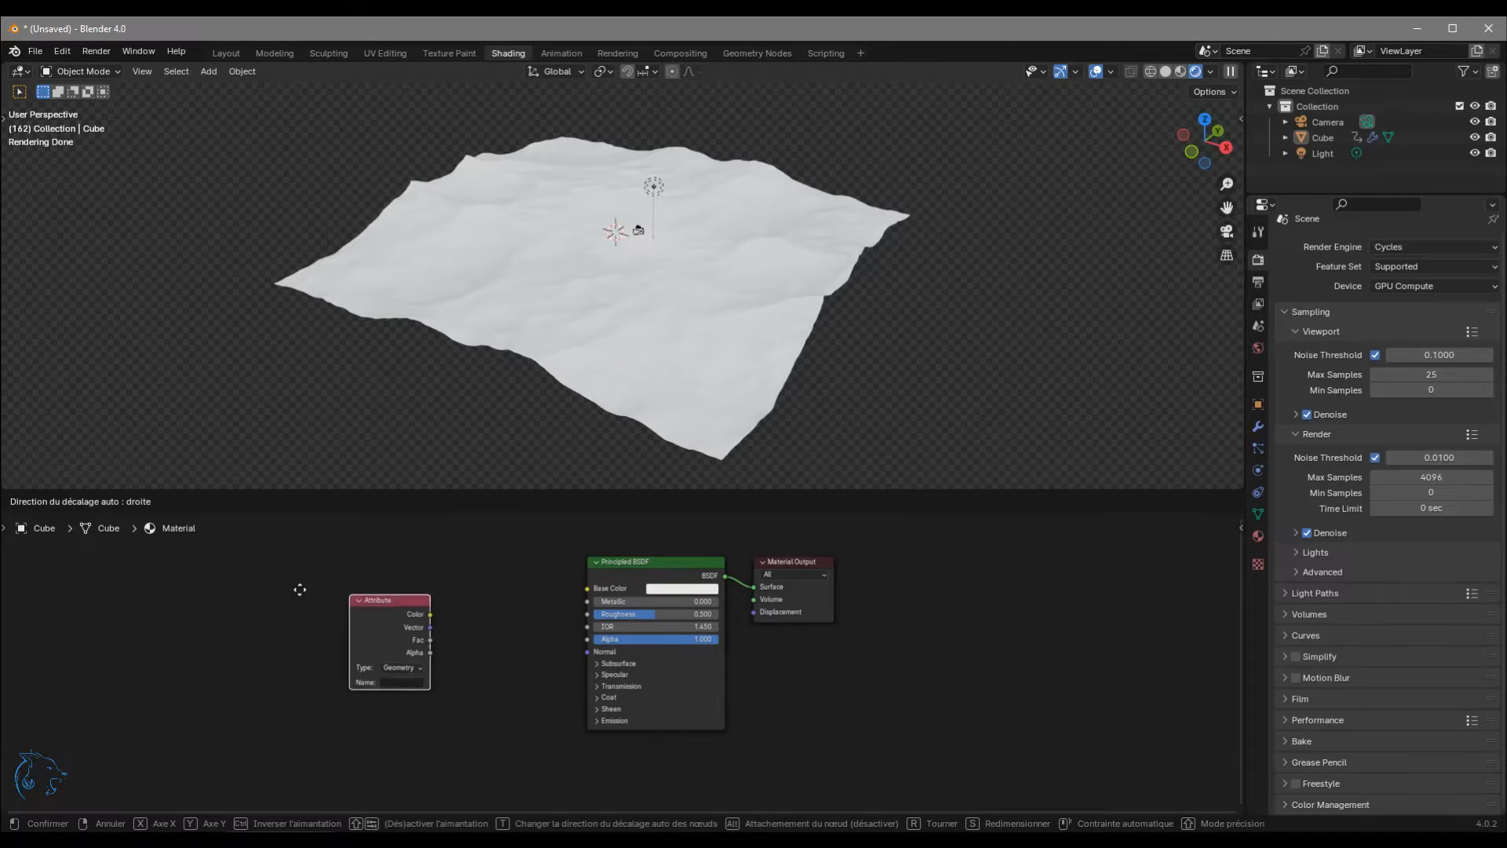
pyautogui.click(135, 612)
pyautogui.press('Home')
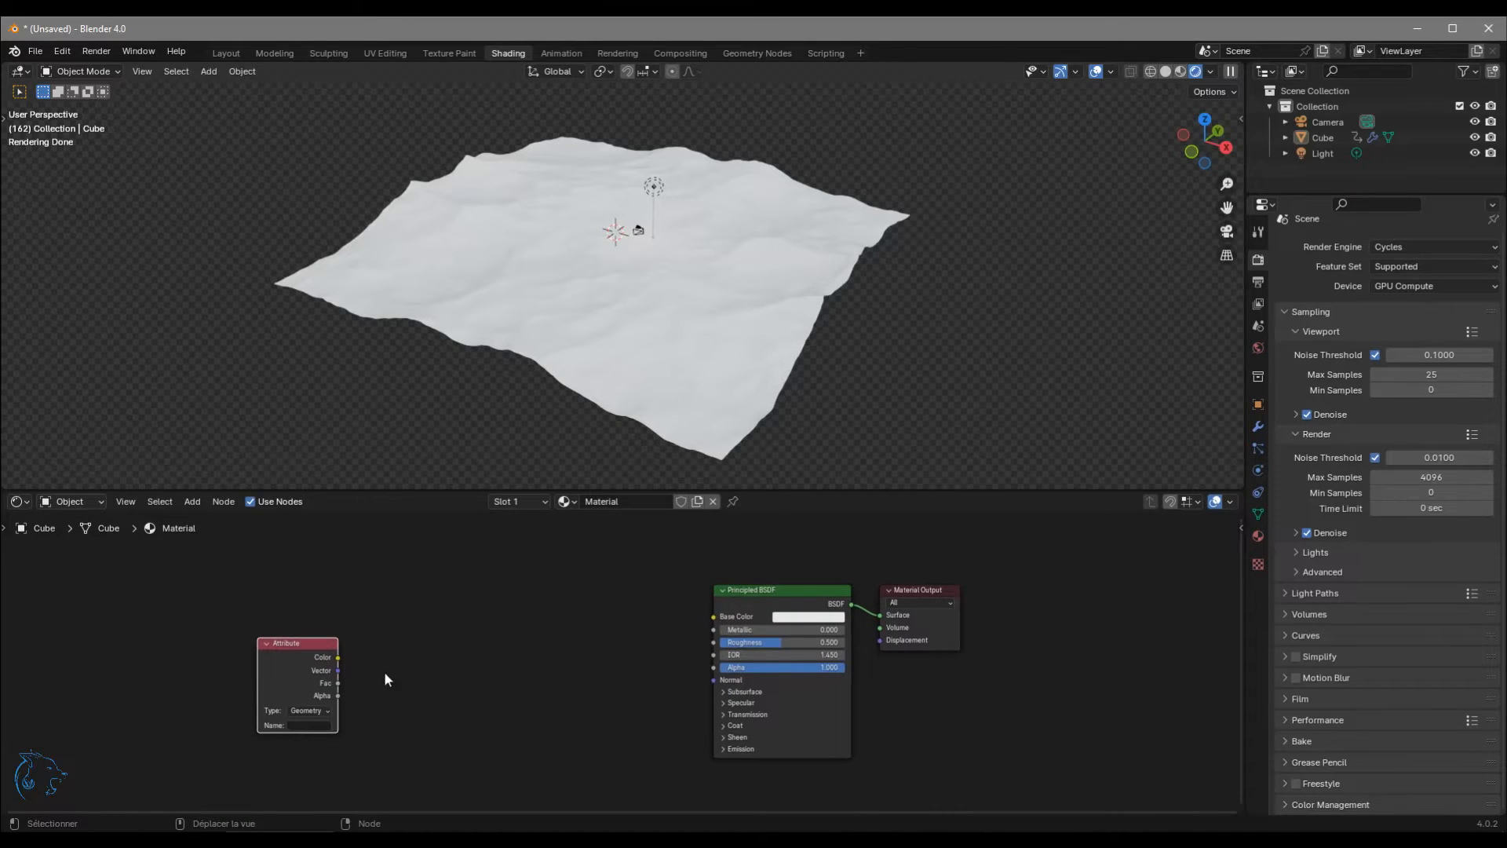
pyautogui.scroll(2, 370, 730)
pyautogui.click(315, 733)
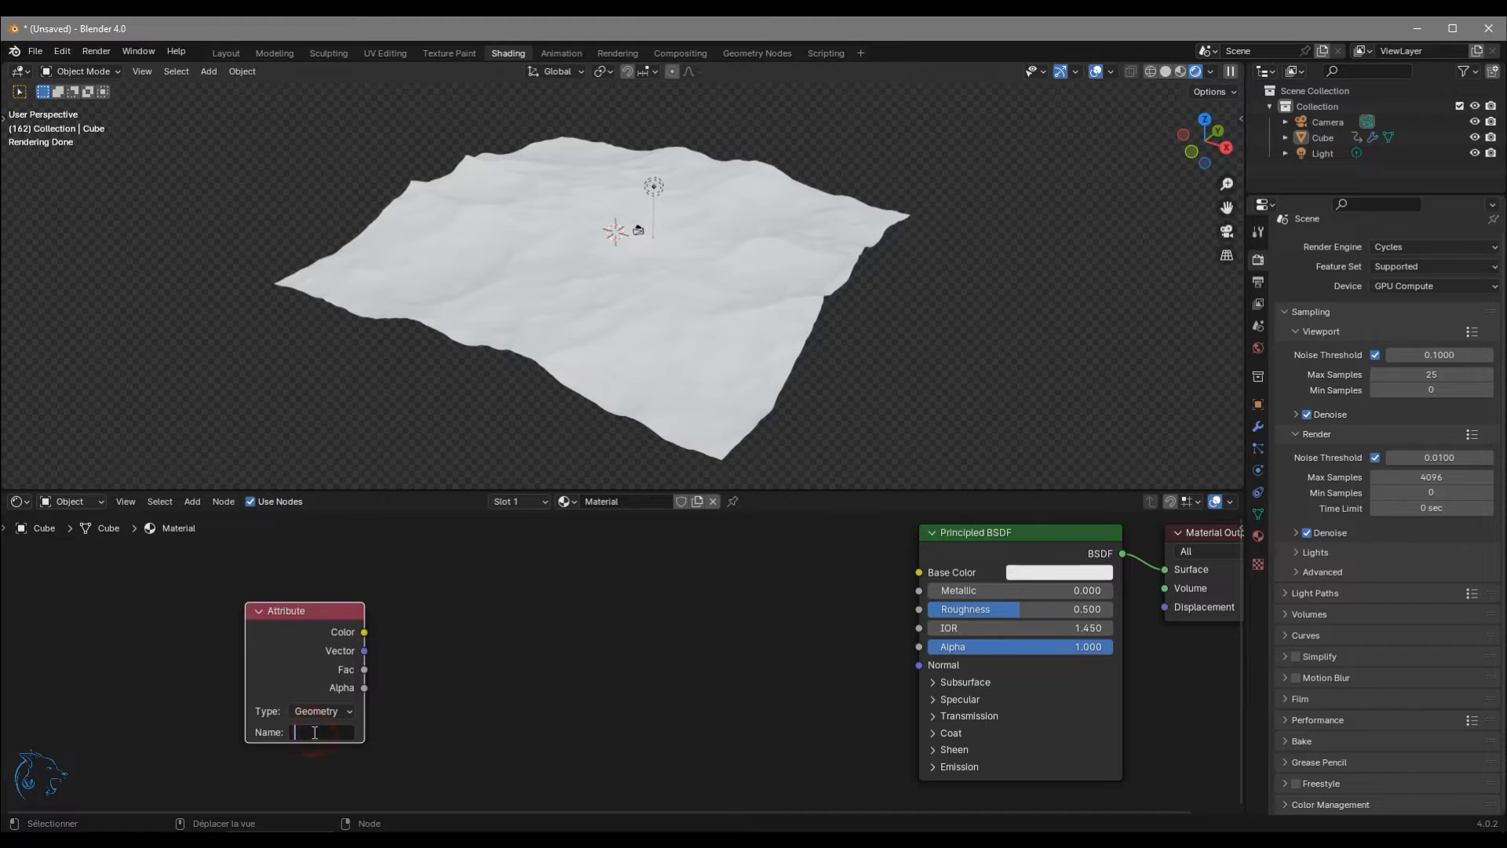
pyautogui.write('foam')
pyautogui.press('Return')
# Add a Color Ramp node beside the Attribute node and connect the Attribute's Color output to the ramp's Fac.
pyautogui.hotkey('shift', 'a')
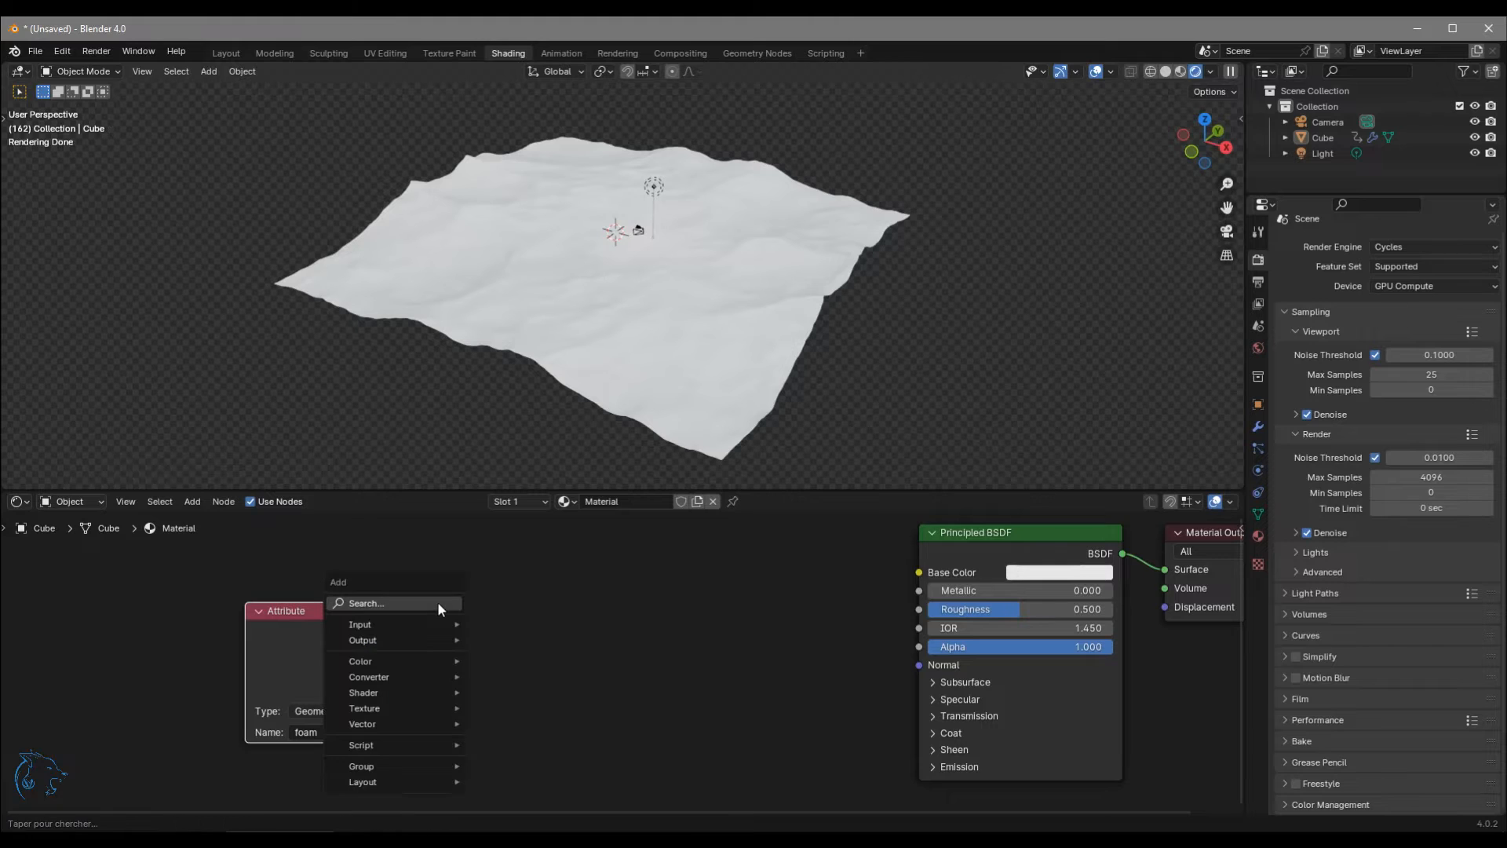
pyautogui.click(436, 603)
pyautogui.write('c')
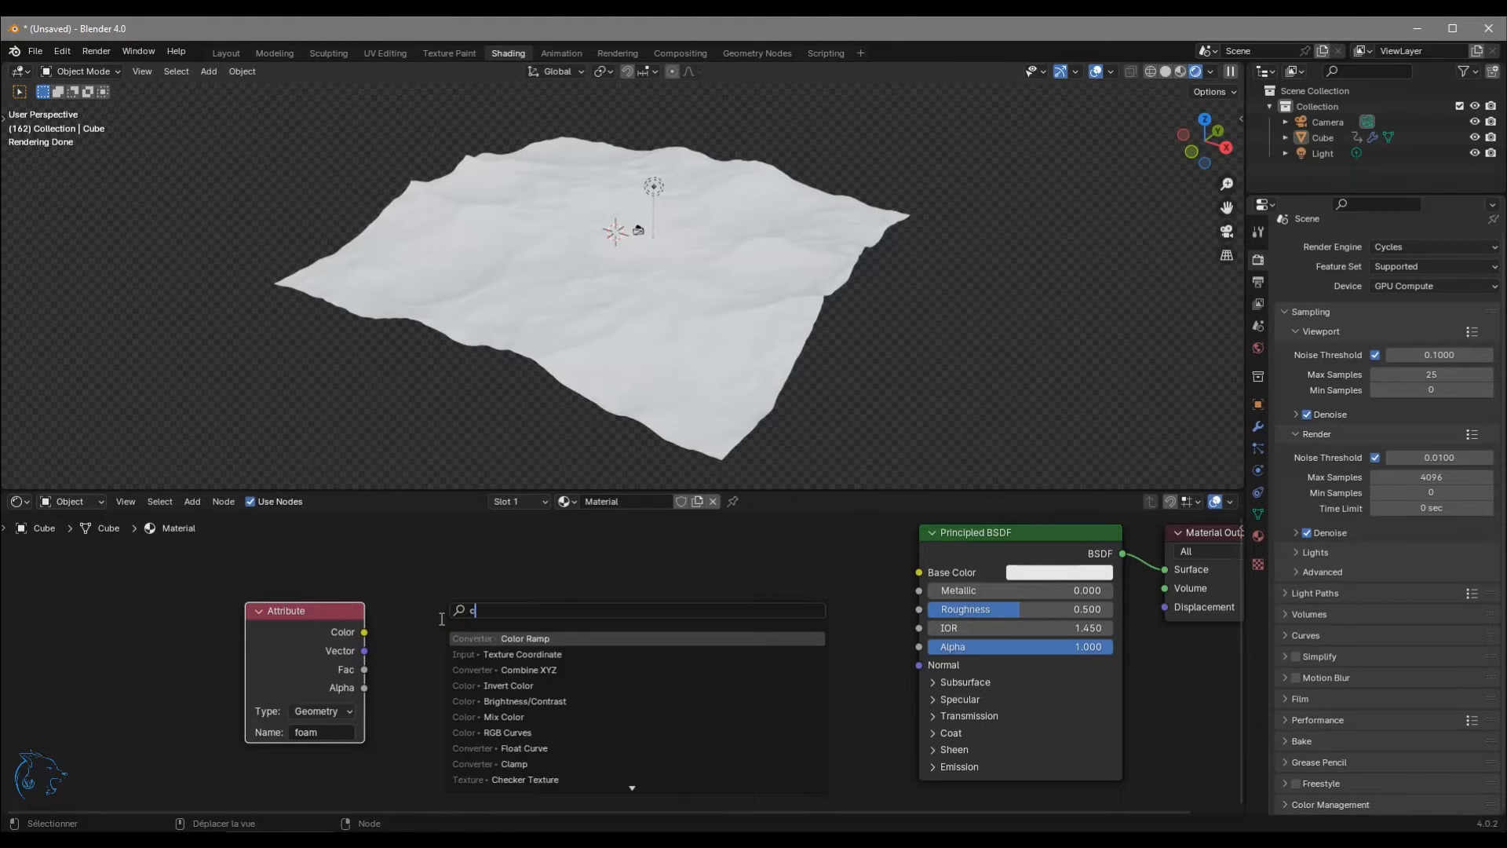
pyautogui.write('olor r')
pyautogui.press('Return')
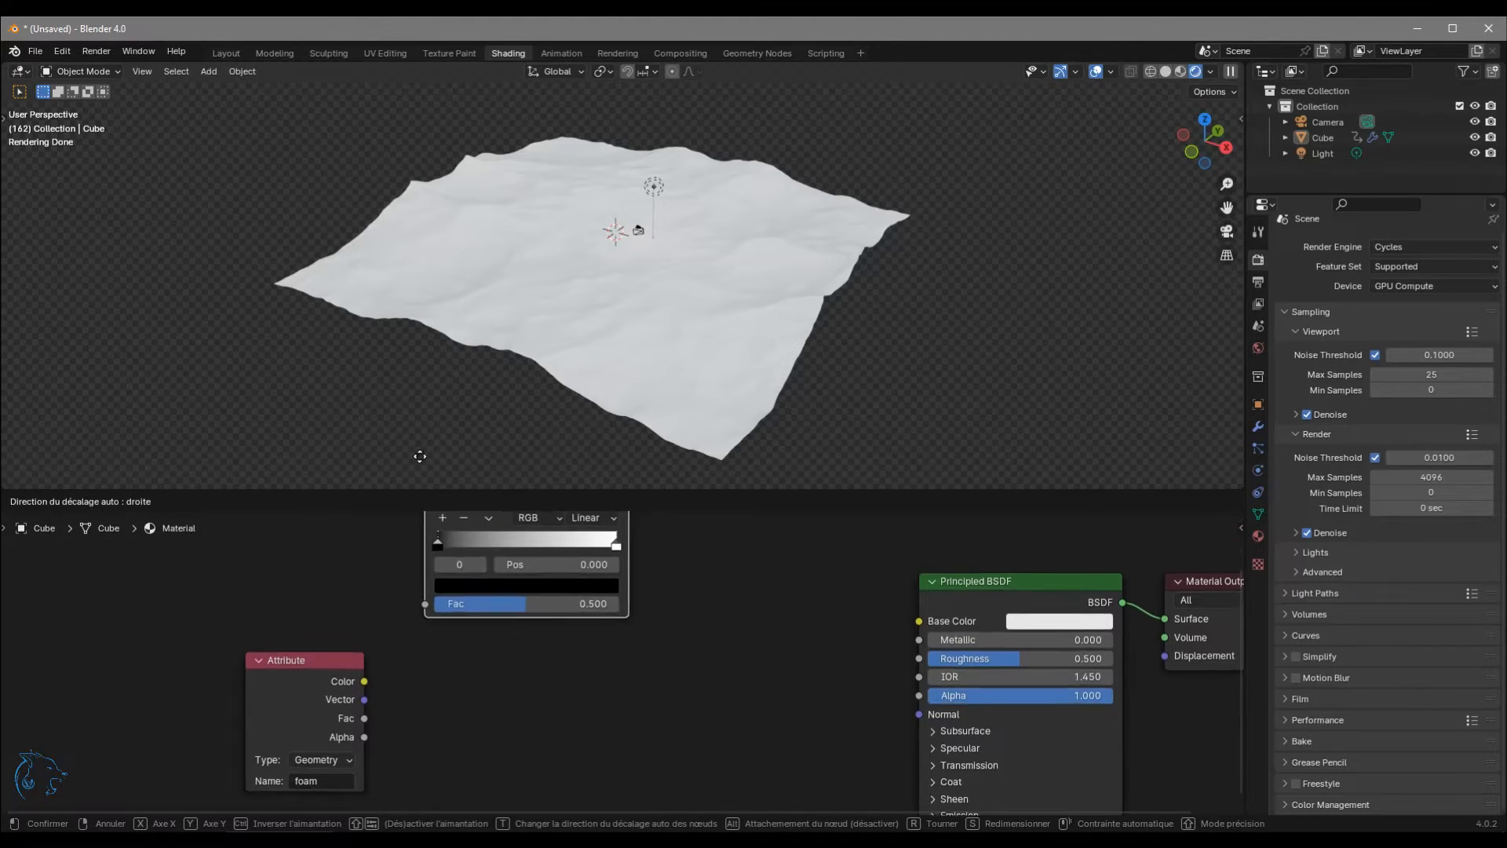
pyautogui.click(402, 651)
pyautogui.moveTo(381, 661); pyautogui.dragTo(444, 623, button='middle')
pyautogui.moveTo(432, 691); pyautogui.dragTo(474, 775)
pyautogui.moveTo(386, 723); pyautogui.dragTo(337, 685)
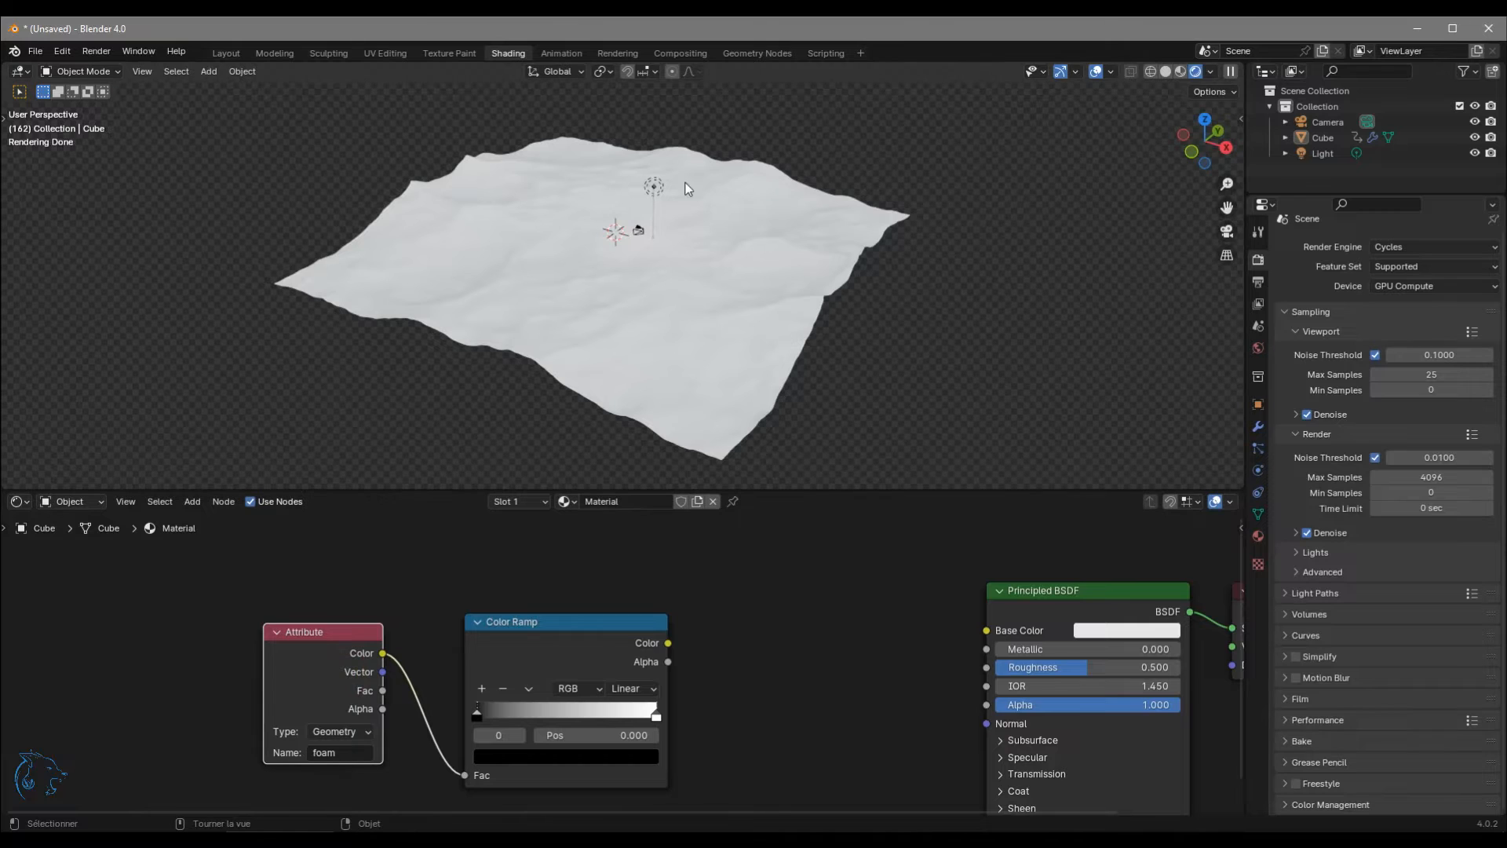
# Expand the Principled BSDF's Emission settings and connect the Color Ramp's Color output to Emission Strength.
pyautogui.moveTo(808, 693); pyautogui.dragTo(633, 631, button='middle')
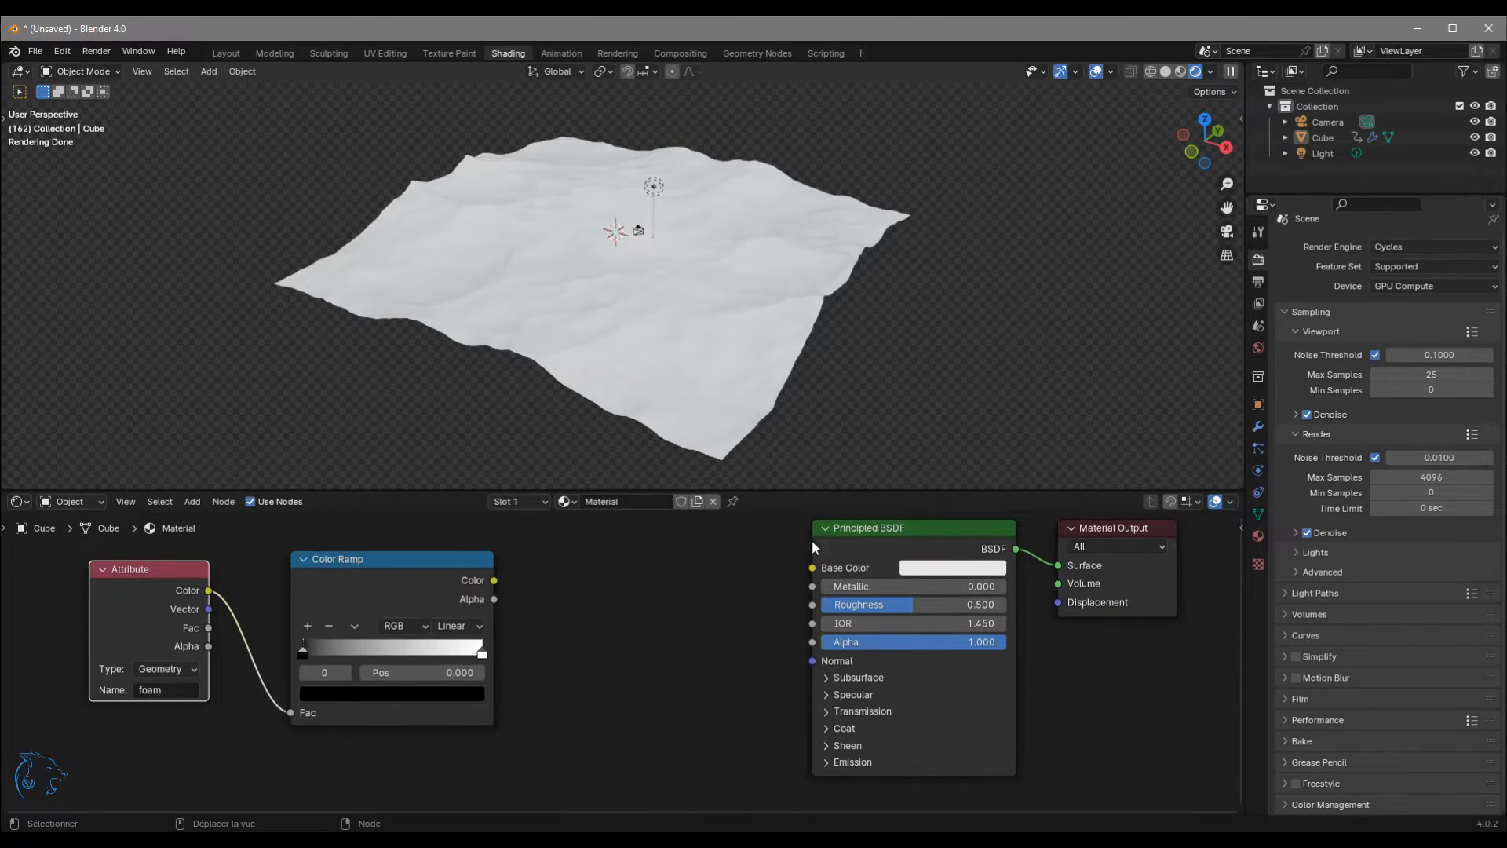
pyautogui.click(834, 762)
pyautogui.moveTo(766, 753); pyautogui.dragTo(717, 713, button='middle')
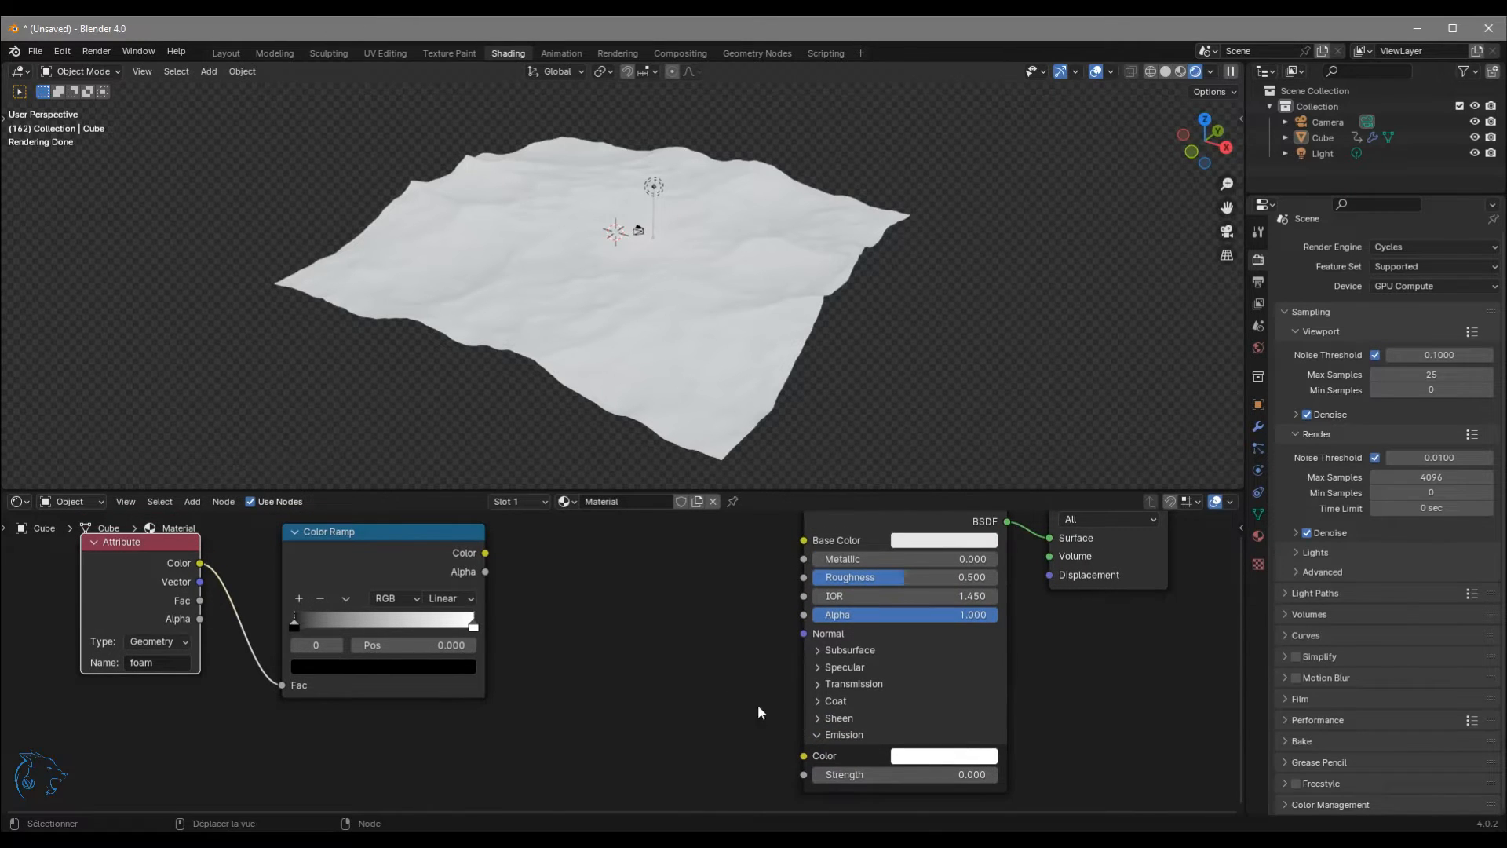
pyautogui.moveTo(485, 553); pyautogui.dragTo(803, 774)
pyautogui.moveTo(886, 228); pyautogui.dragTo(638, 232, button='middle')
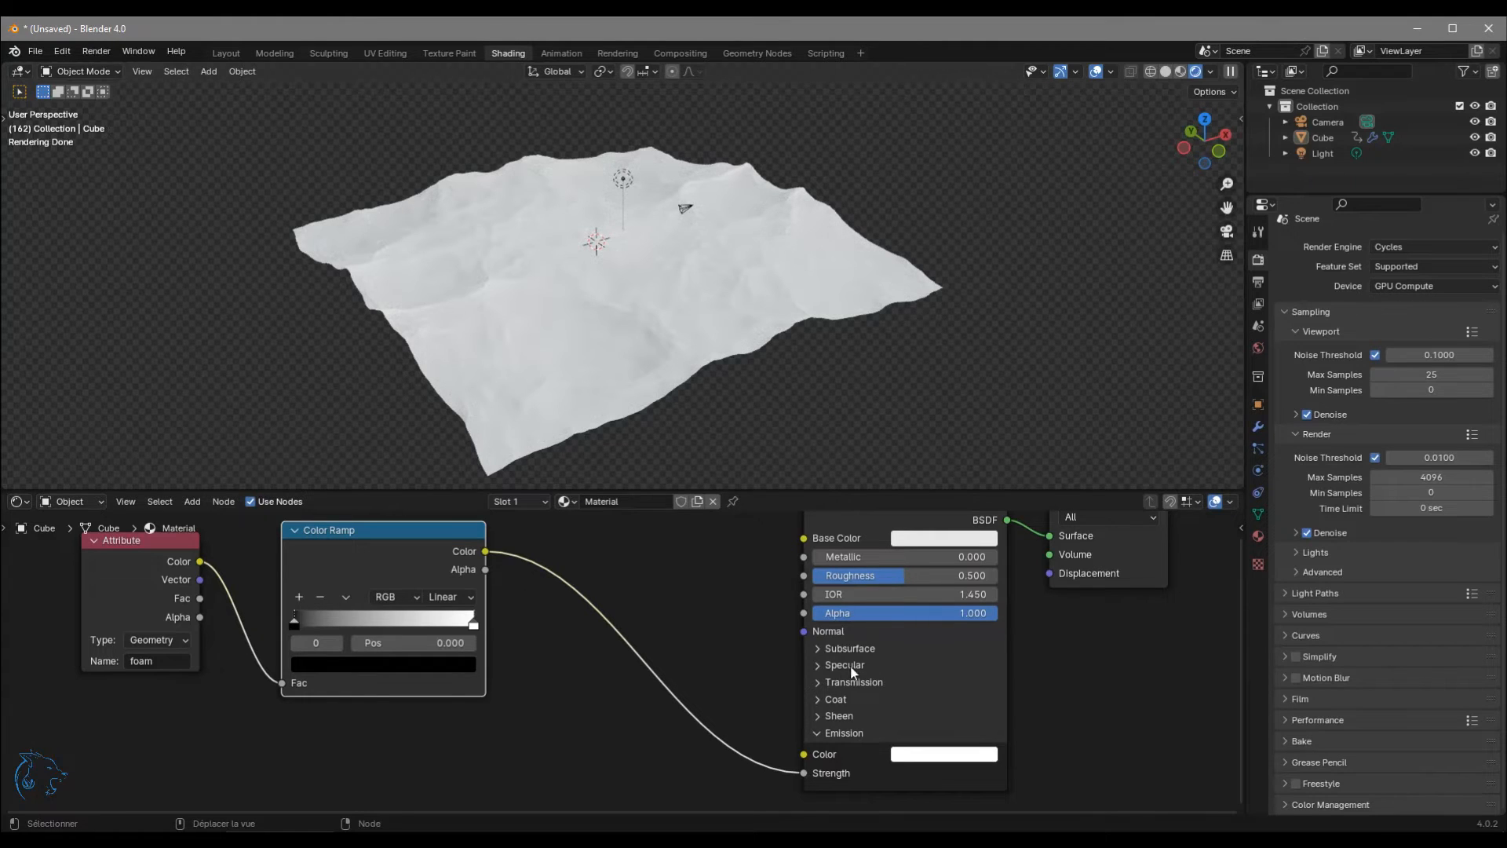
# Set the Principled BSDF's Transmission Weight to 1.000.
pyautogui.click(820, 681)
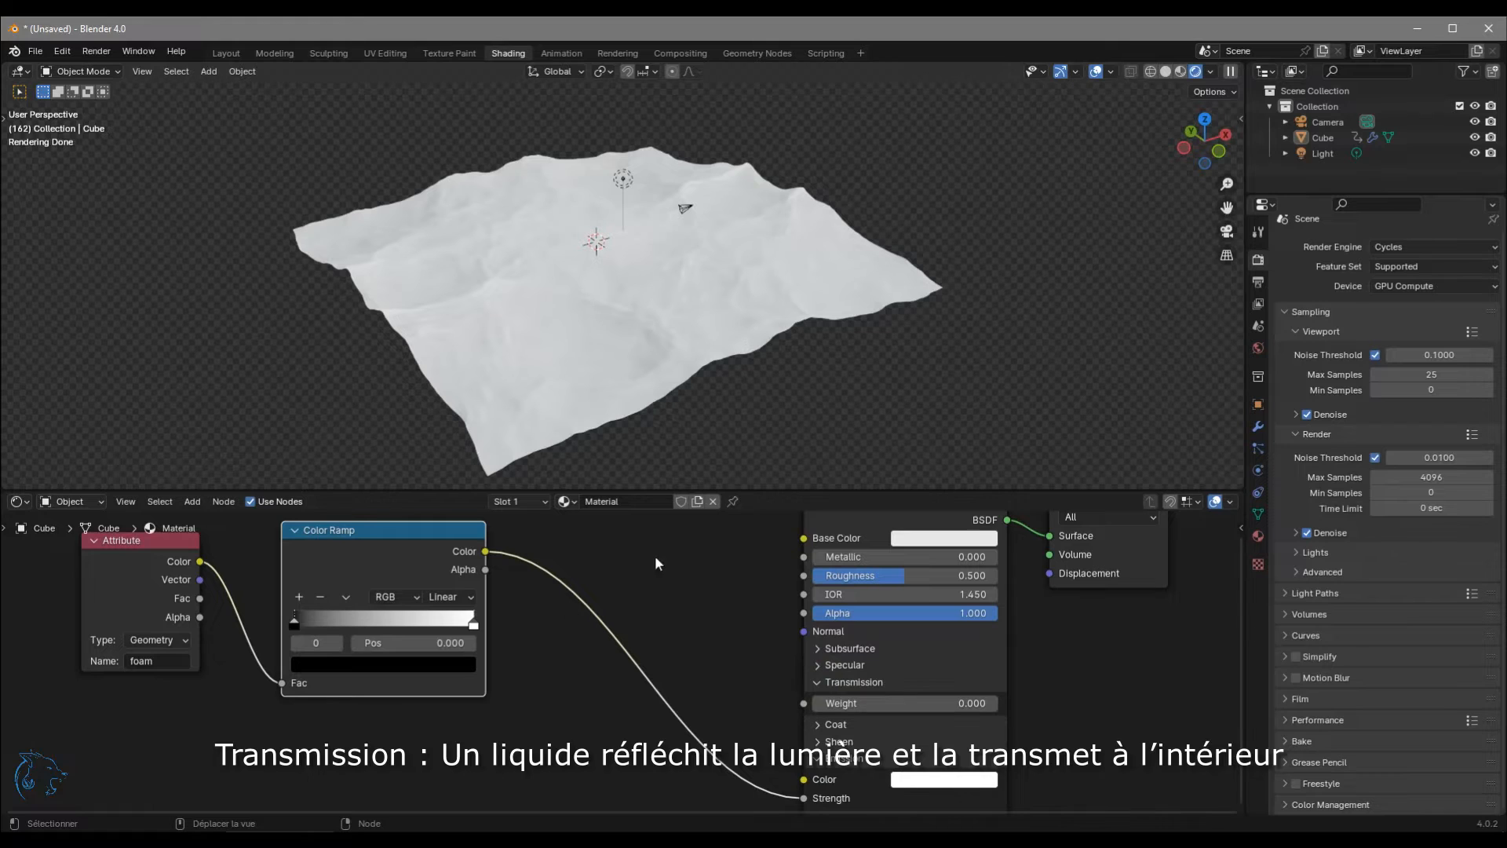
pyautogui.moveTo(710, 411)
pyautogui.mouseDown(button='middle')
pyautogui.moveTo(826, 408)
pyautogui.moveTo(718, 430)
pyautogui.mouseUp(button='middle')
pyautogui.moveTo(863, 704); pyautogui.dragTo(995, 704)
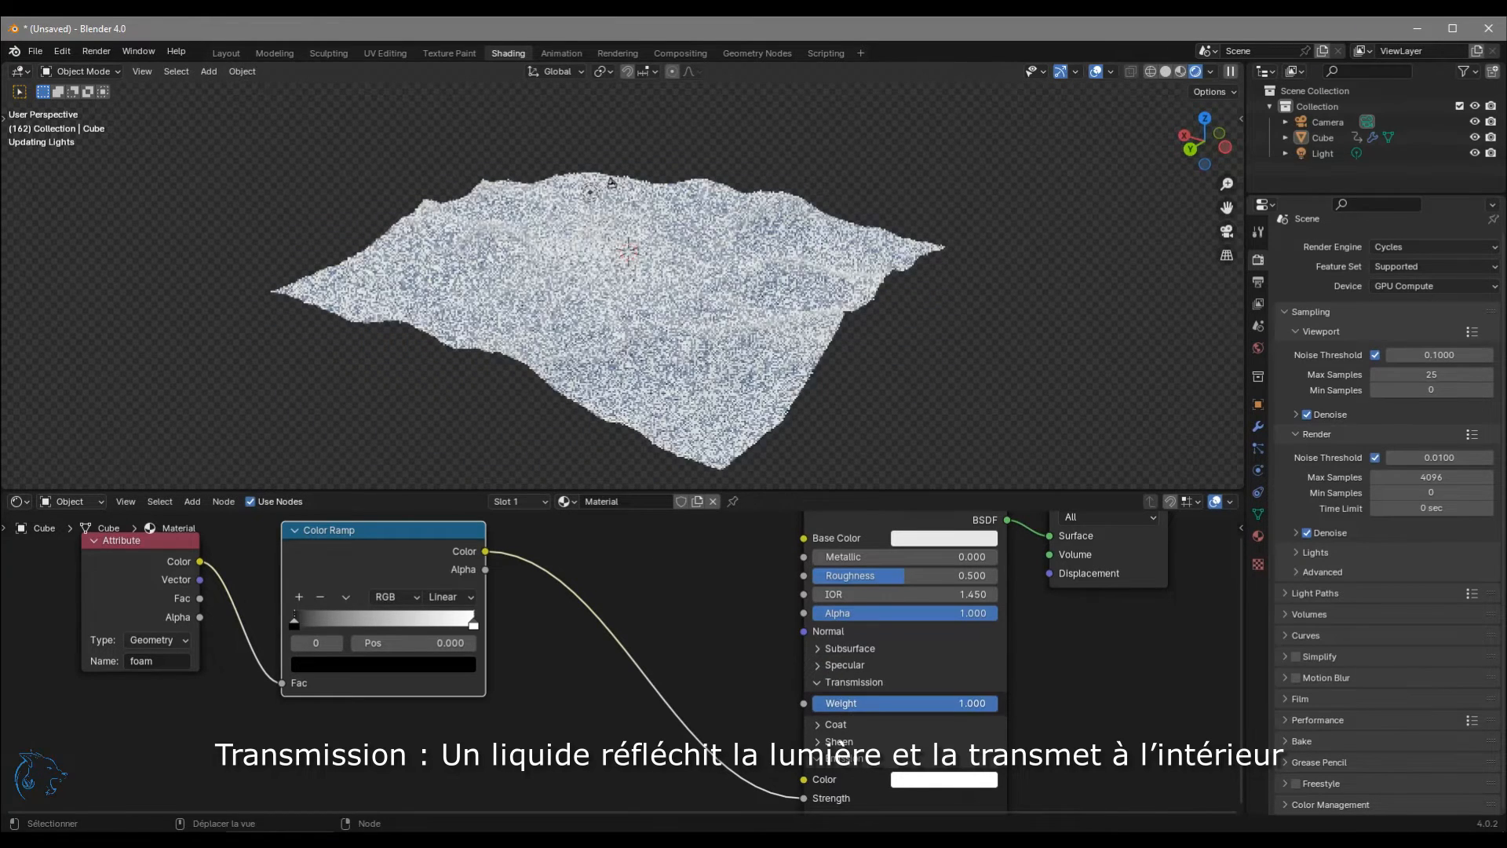
pyautogui.moveTo(824, 319); pyautogui.dragTo(727, 328, button='middle')
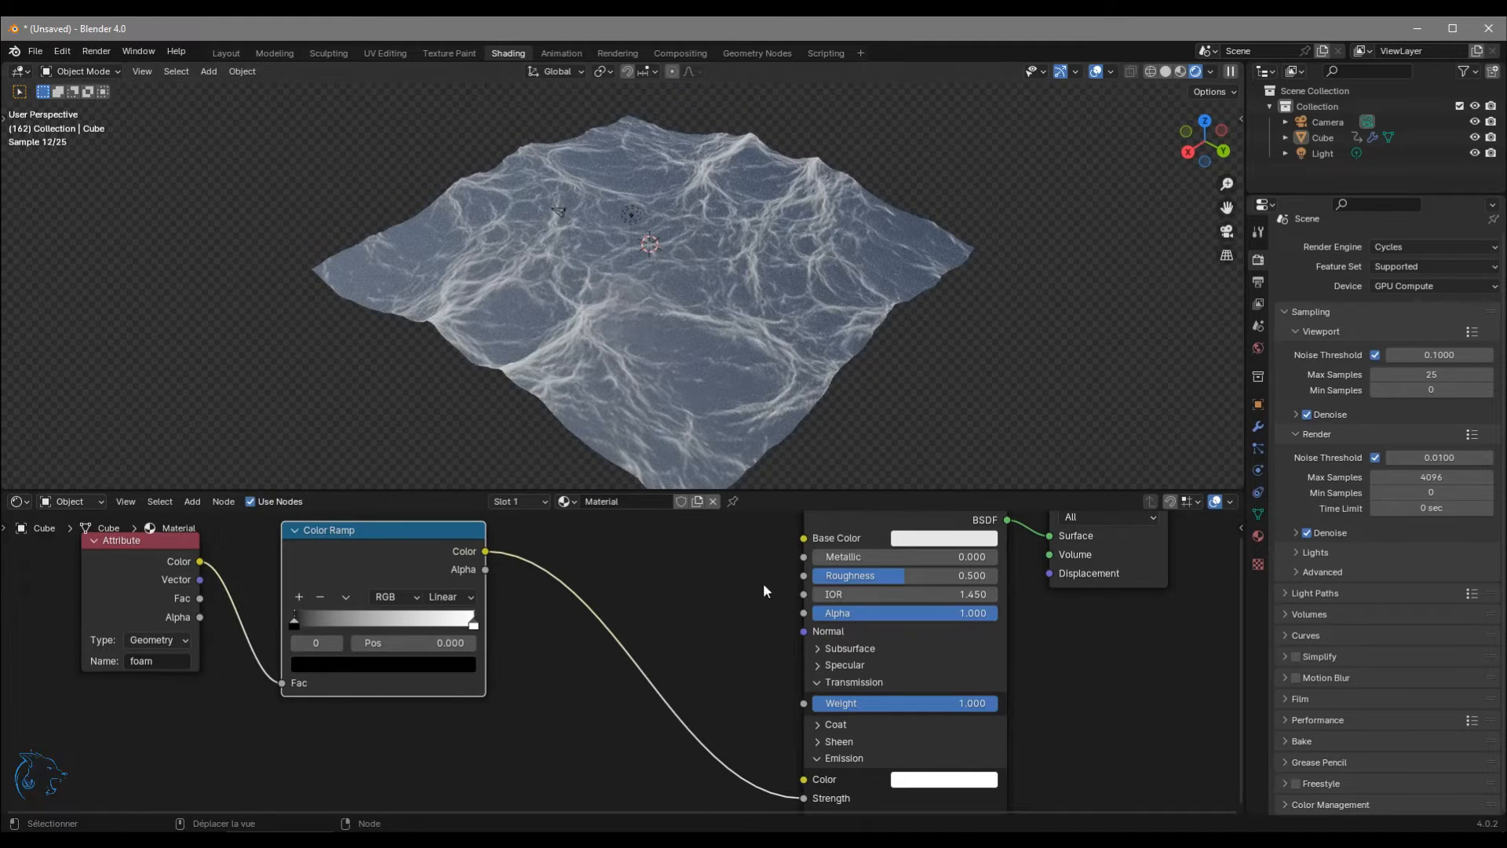
# Try low and high Roughness values on the water material, and settle on 0.123.
pyautogui.moveTo(903, 576); pyautogui.dragTo(853, 576)
pyautogui.moveTo(832, 413); pyautogui.dragTo(828, 392, button='middle')
pyautogui.scroll(4, 611, 318)
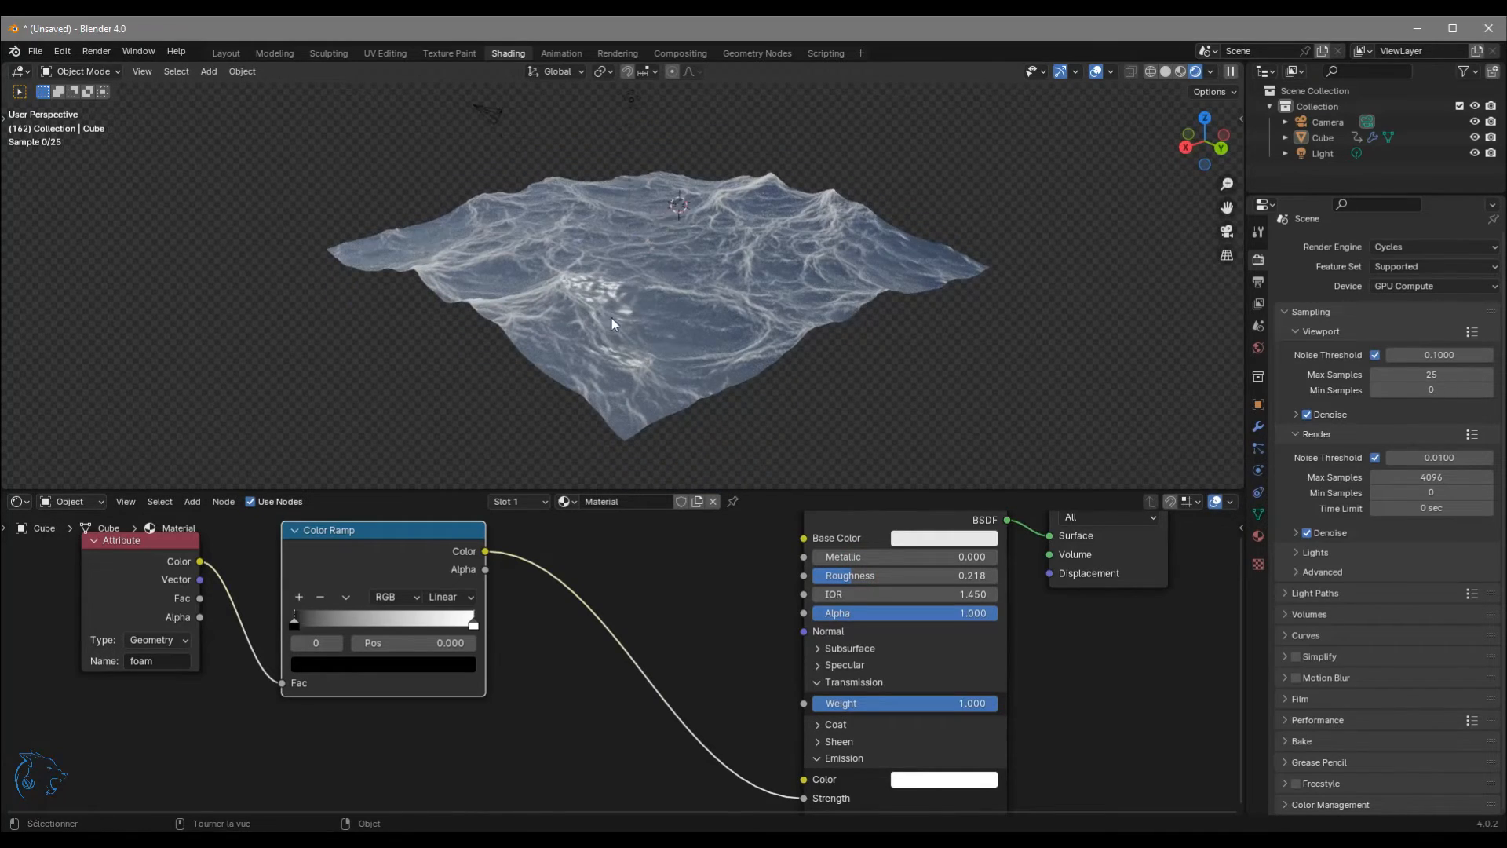
pyautogui.moveTo(845, 576); pyautogui.dragTo(978, 576)
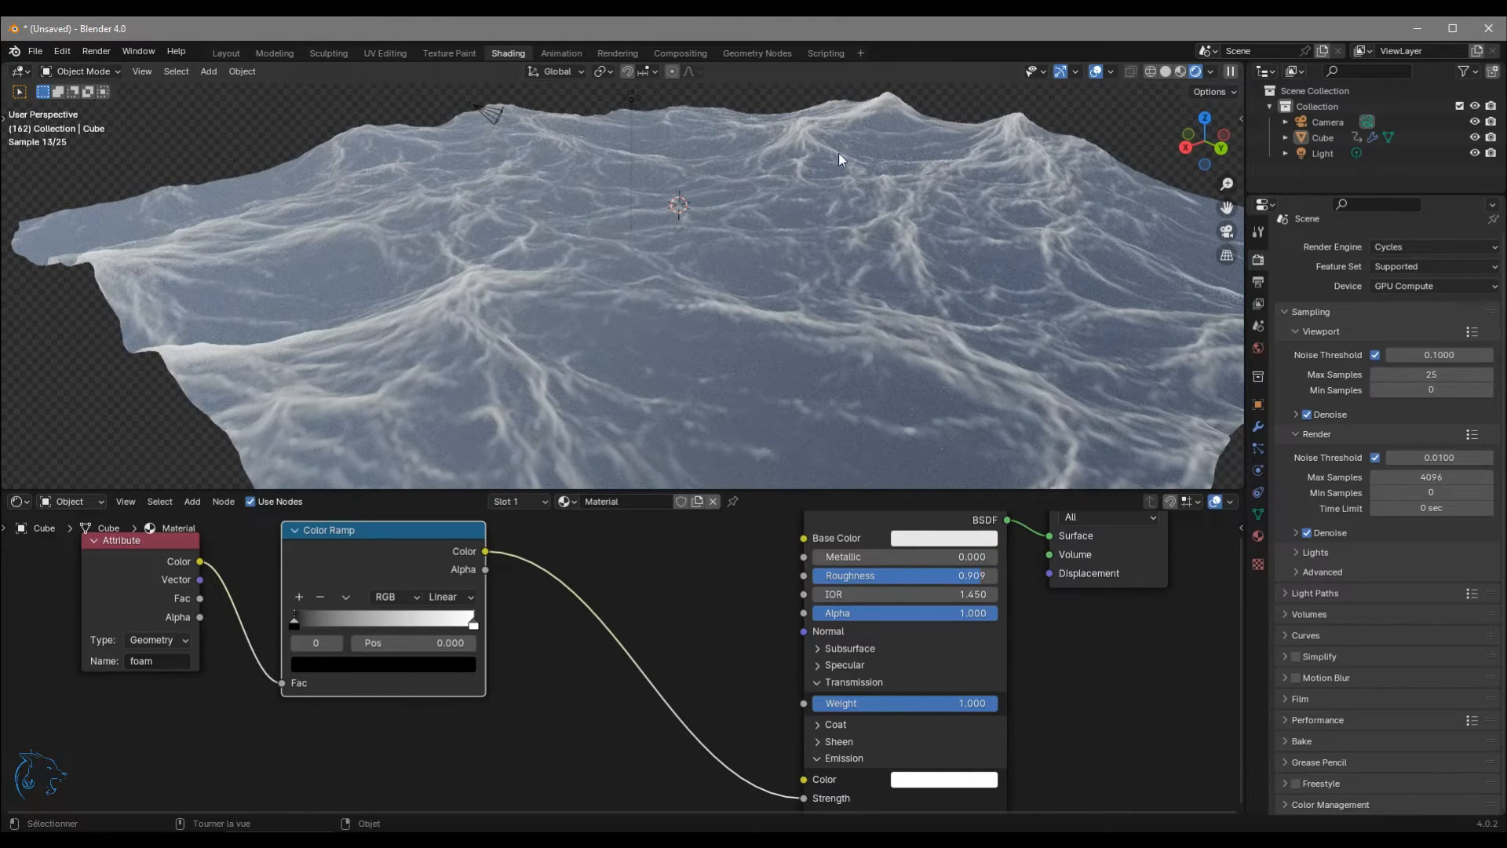
pyautogui.moveTo(961, 576); pyautogui.dragTo(846, 575)
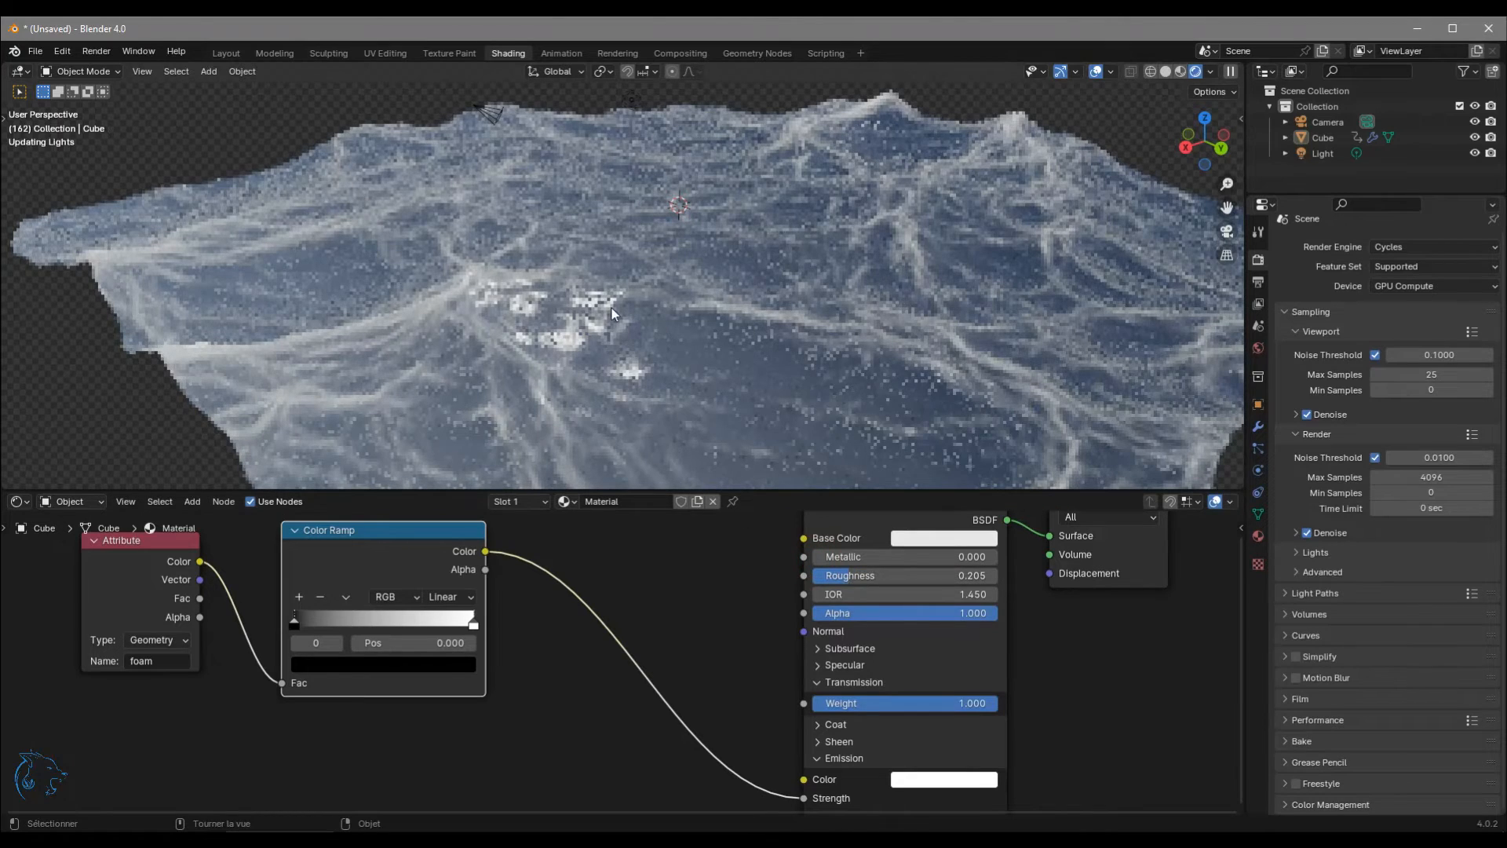
pyautogui.moveTo(875, 578); pyautogui.dragTo(859, 578)
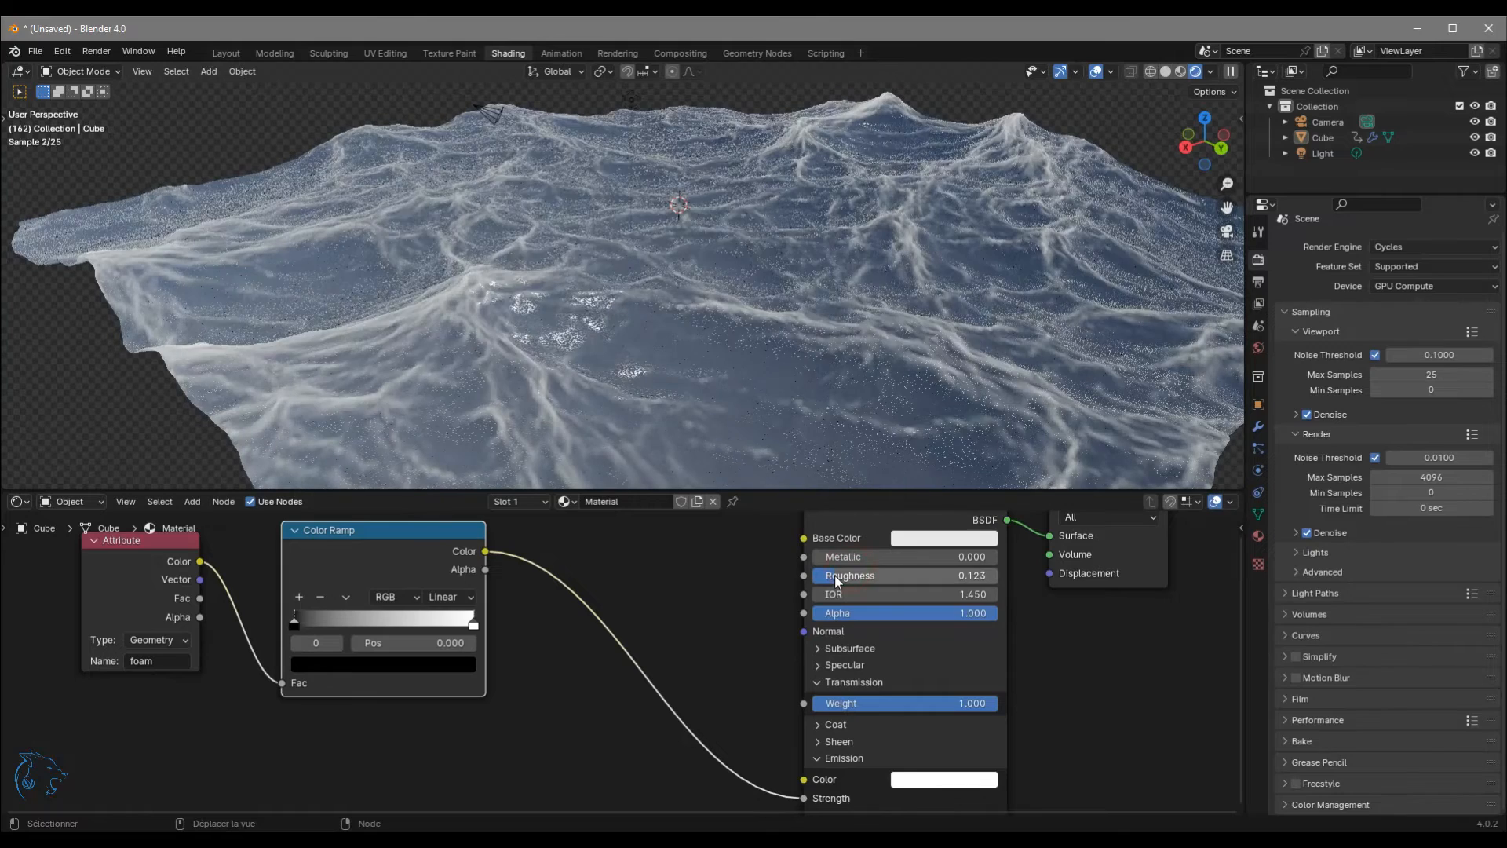
pyautogui.scroll(-3, 628, 634)
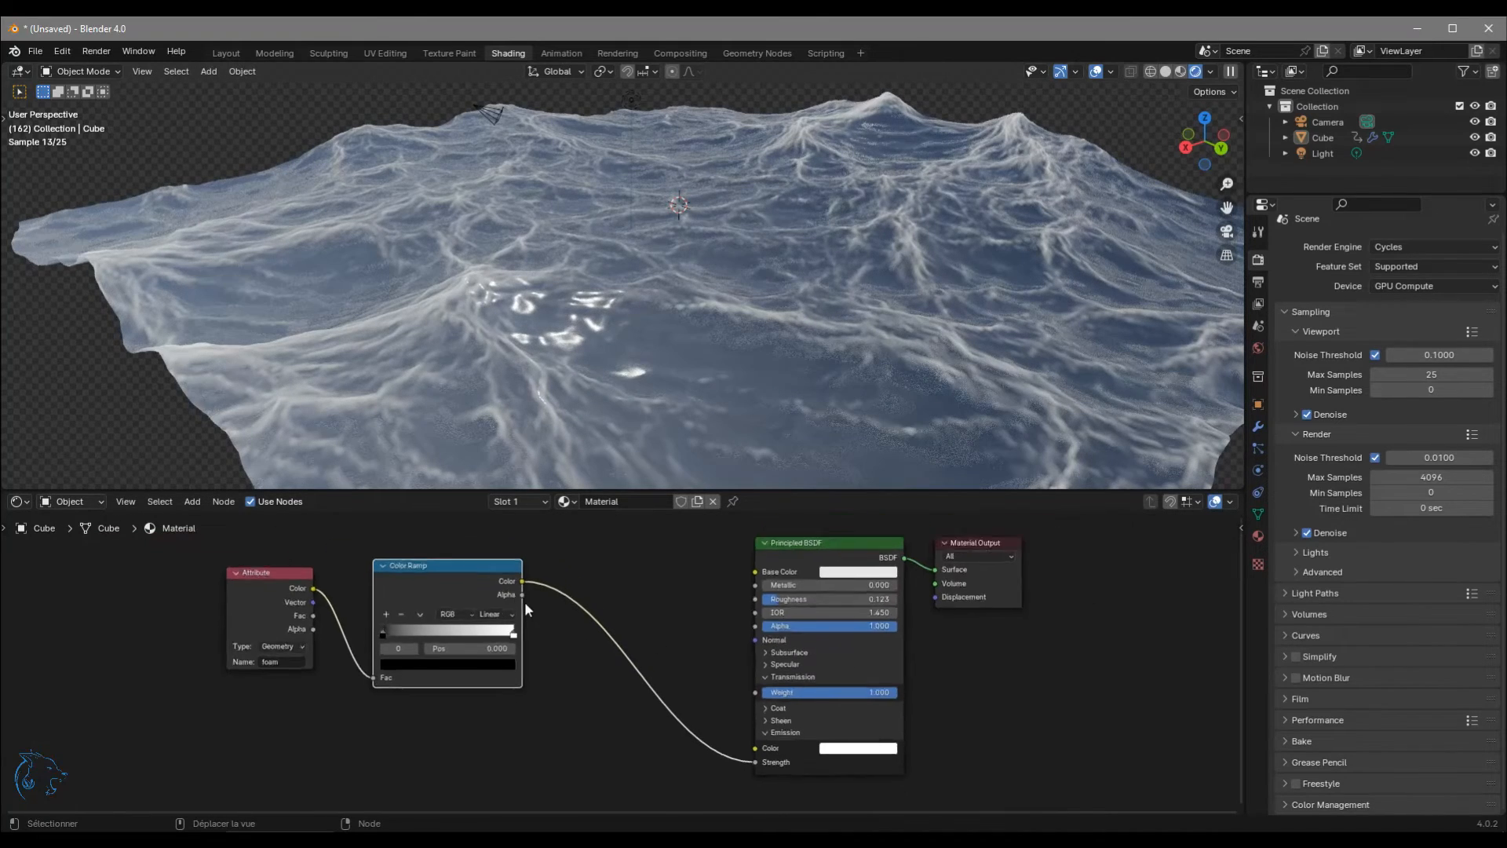
pyautogui.keyDown('ctrl'); pyautogui.moveTo(691, 338); pyautogui.dragTo(666, 421, button='middle'); pyautogui.keyUp('ctrl')
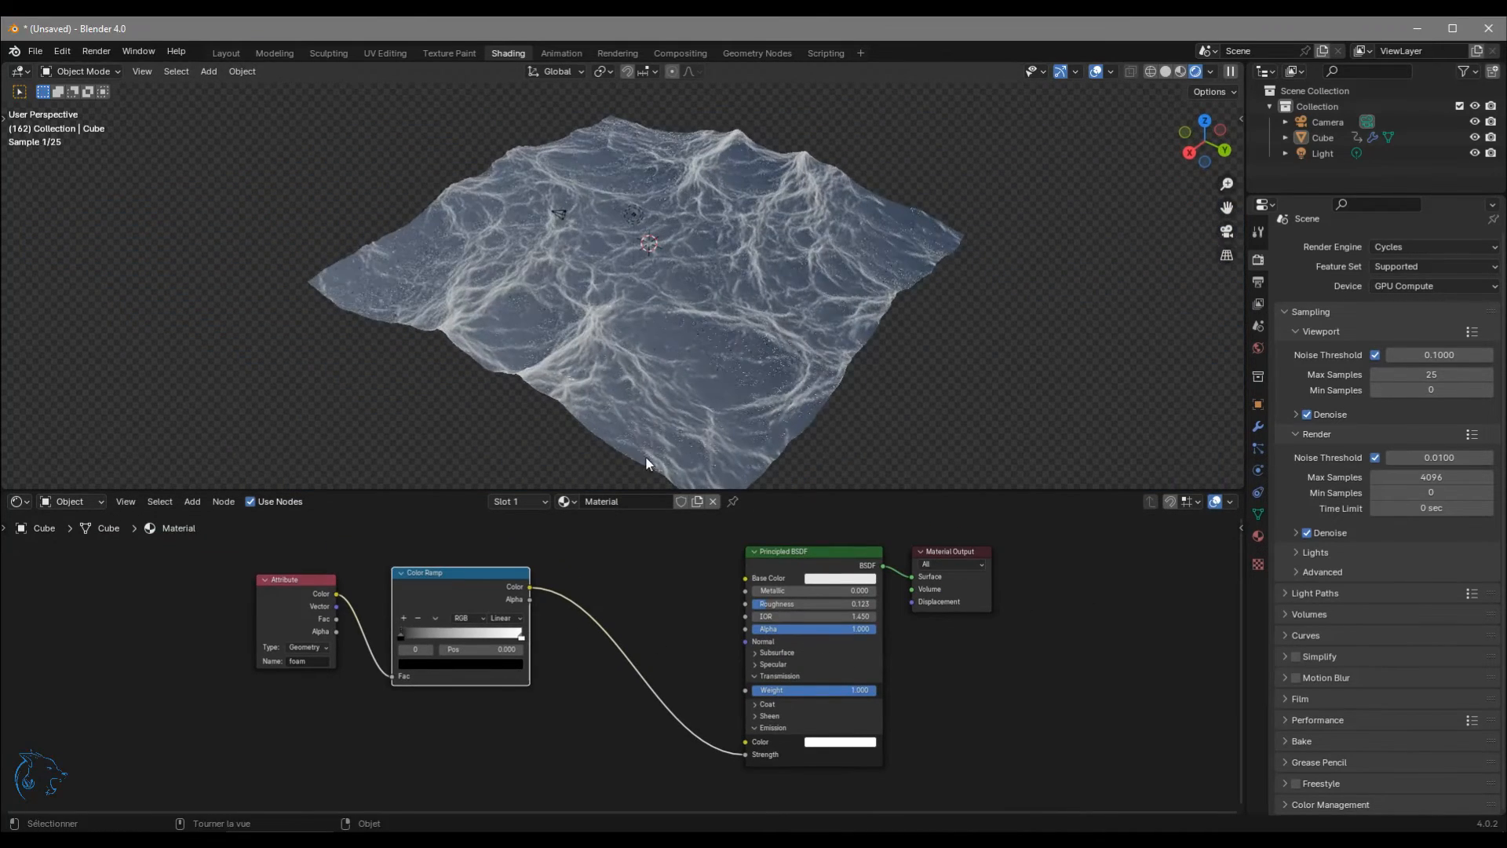
pyautogui.moveTo(774, 382); pyautogui.dragTo(708, 231, button='middle')
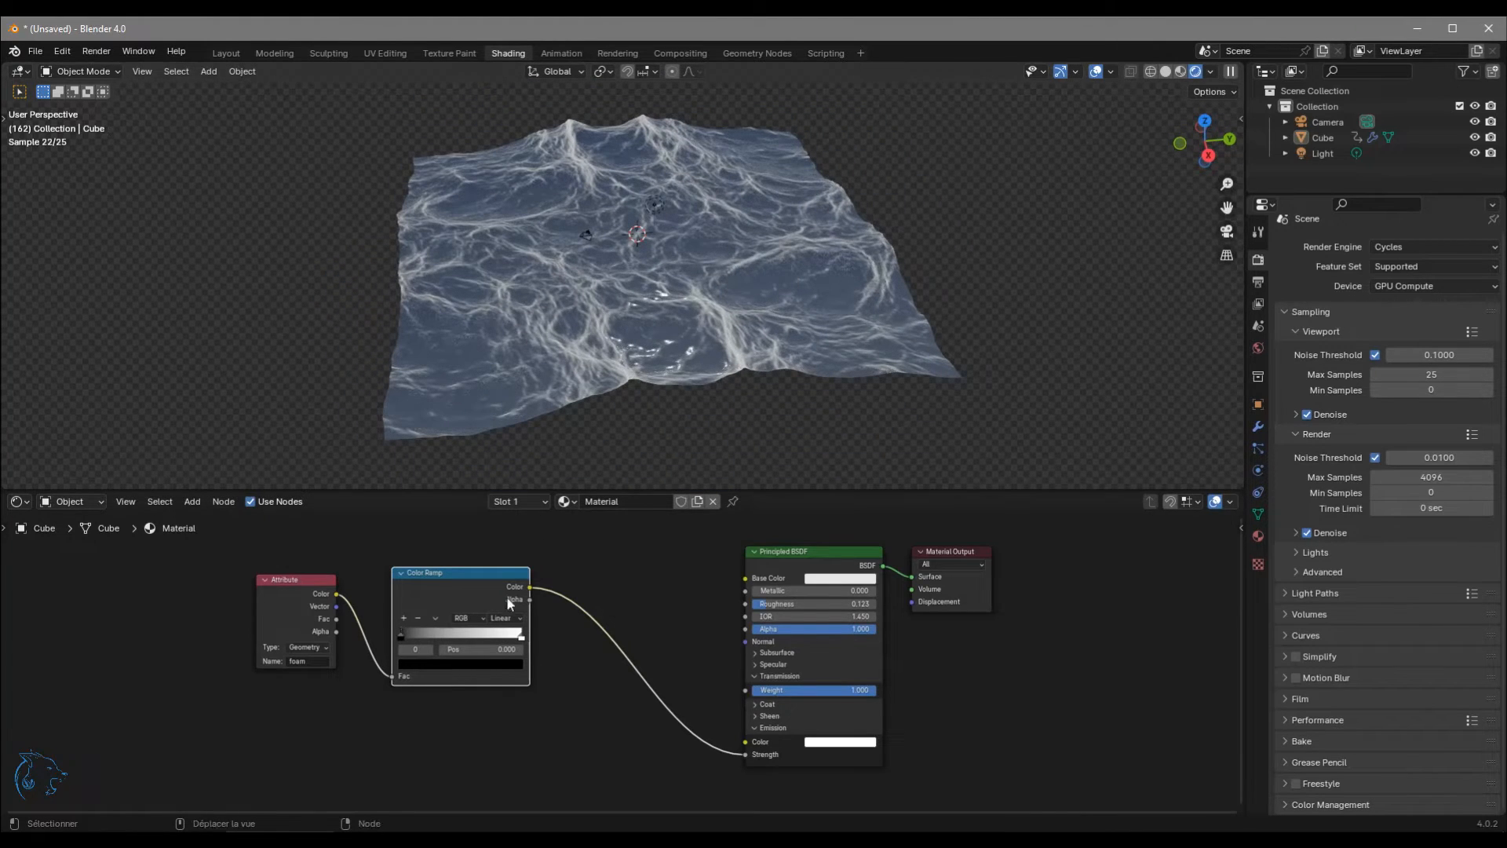
# Move the Color Ramp's black stop to position 0.109 to thin out the foam on the ocean surface.
pyautogui.scroll(5, 619, 361)
pyautogui.scroll(-4, 618, 361)
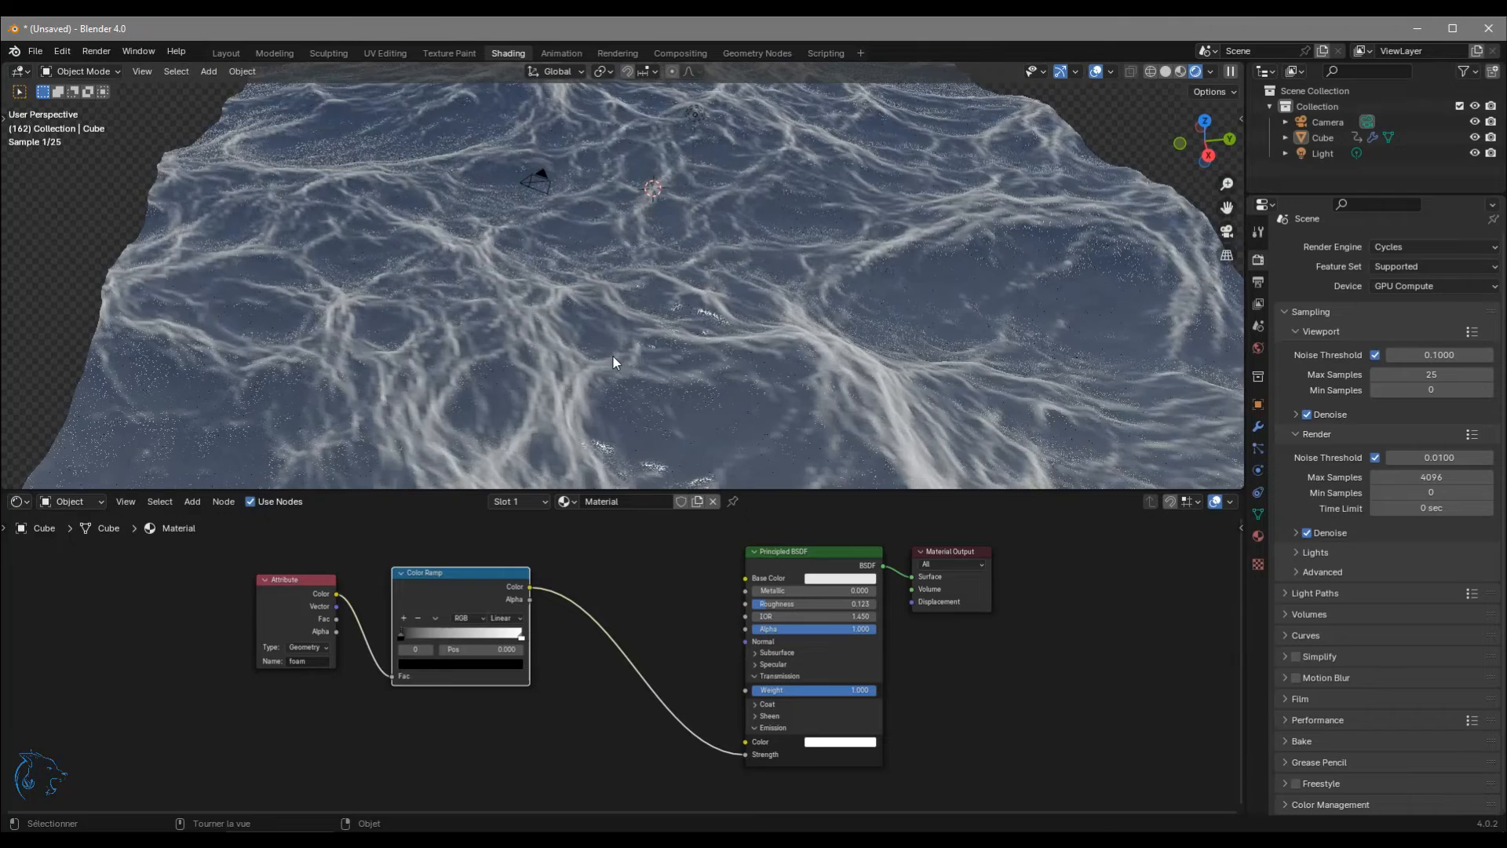
pyautogui.moveTo(402, 633); pyautogui.dragTo(430, 638)
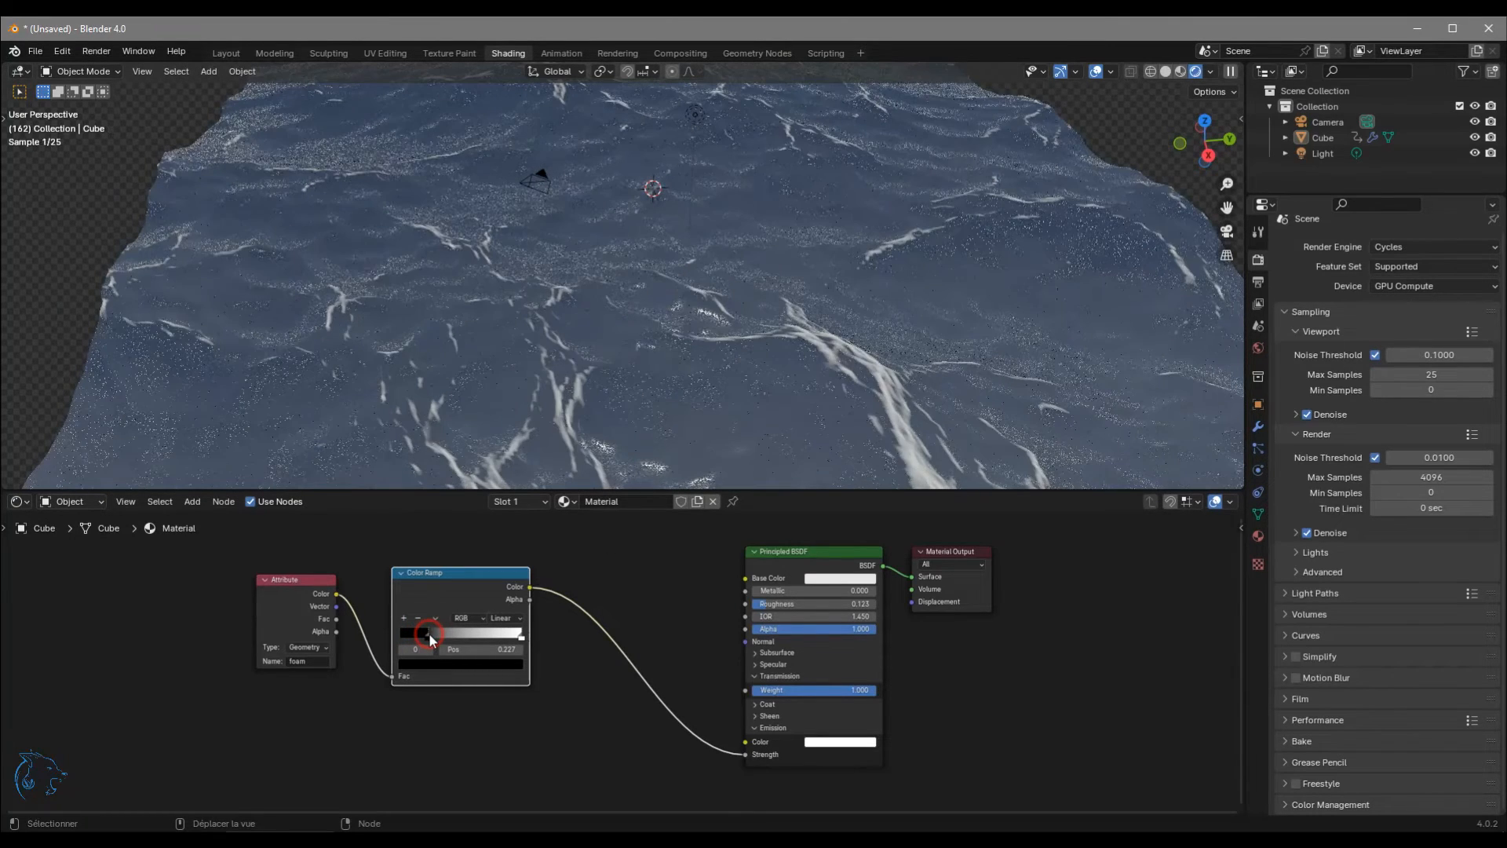
pyautogui.moveTo(574, 342); pyautogui.dragTo(715, 374, button='middle')
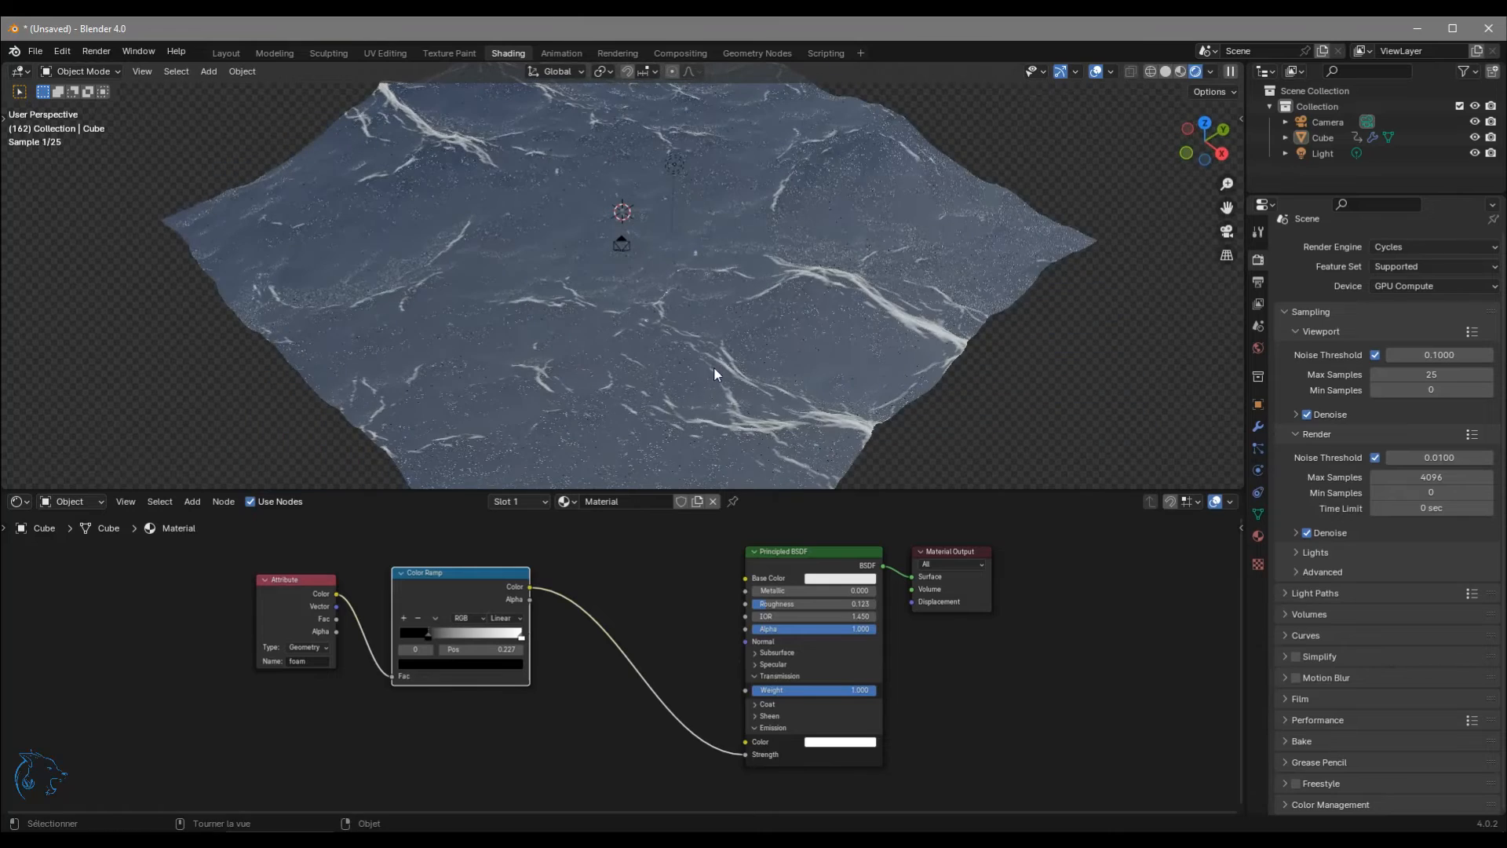
pyautogui.moveTo(524, 289); pyautogui.dragTo(845, 194, button='middle')
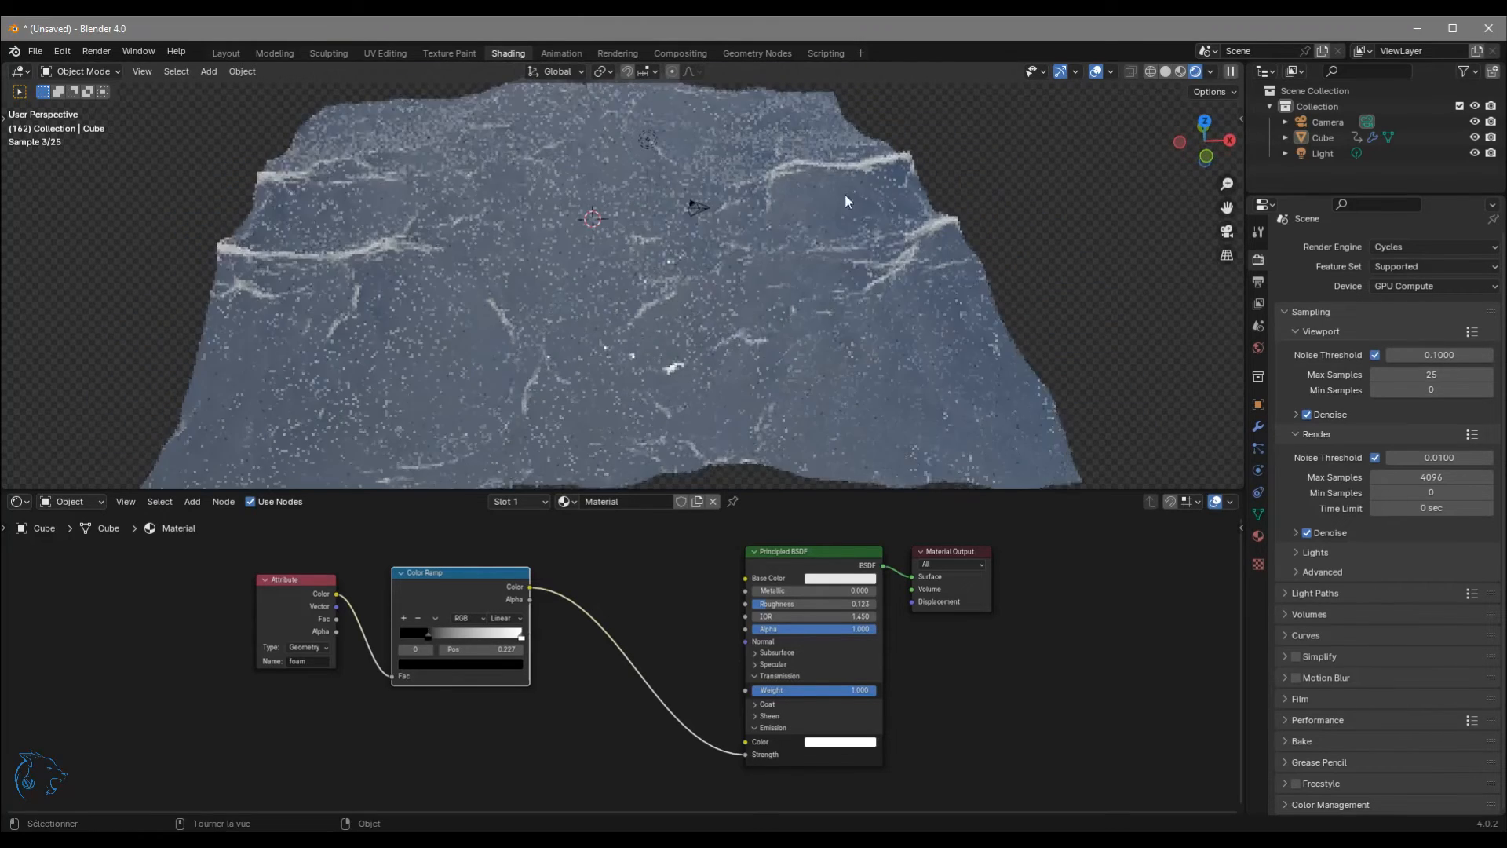
pyautogui.moveTo(427, 635); pyautogui.dragTo(415, 638)
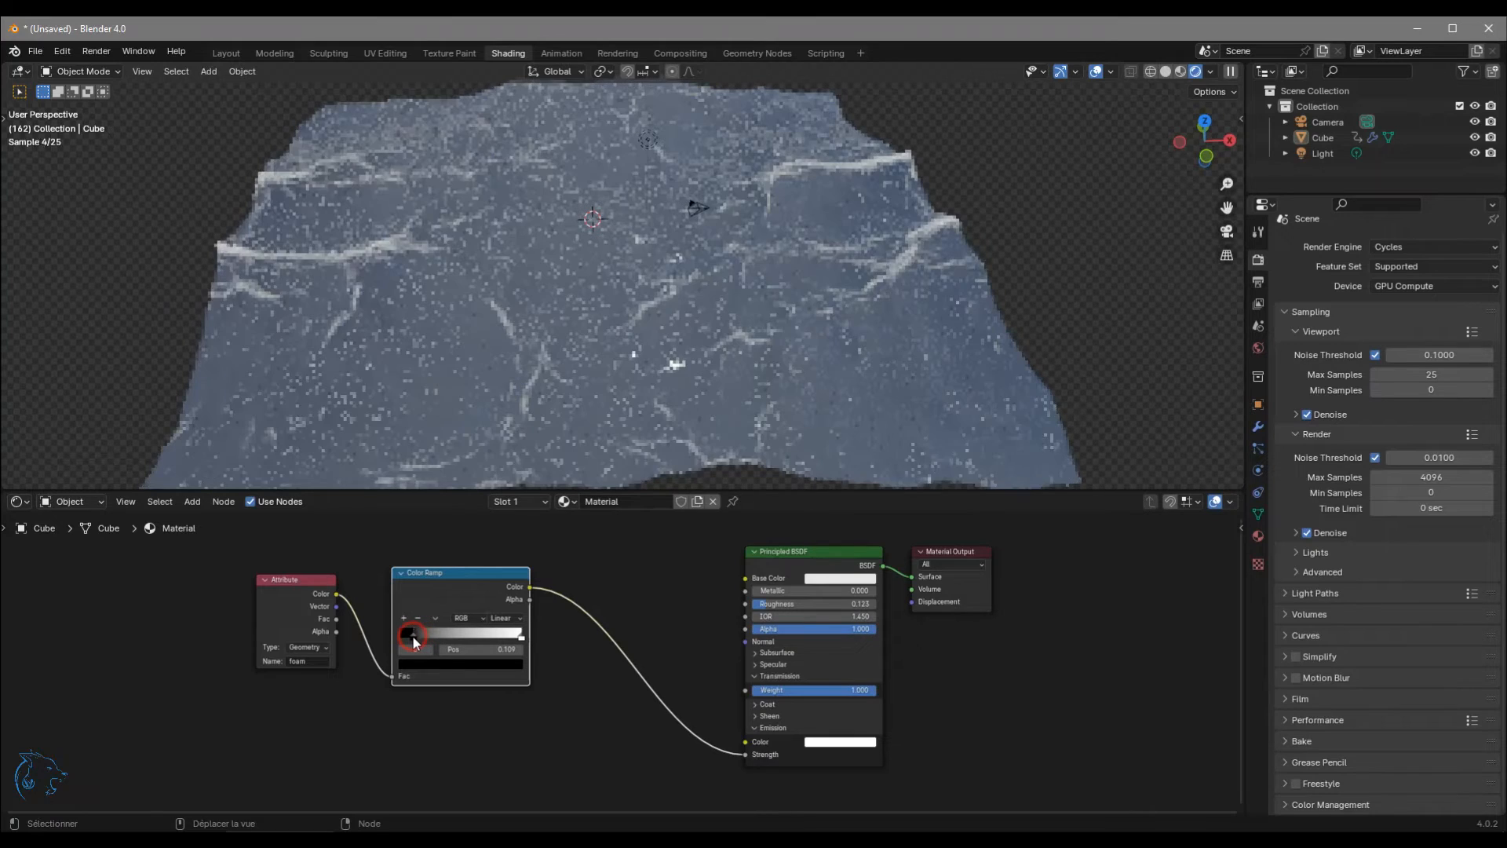
pyautogui.moveTo(656, 321); pyautogui.dragTo(766, 314, button='middle')
pyautogui.scroll(2, 445, 626)
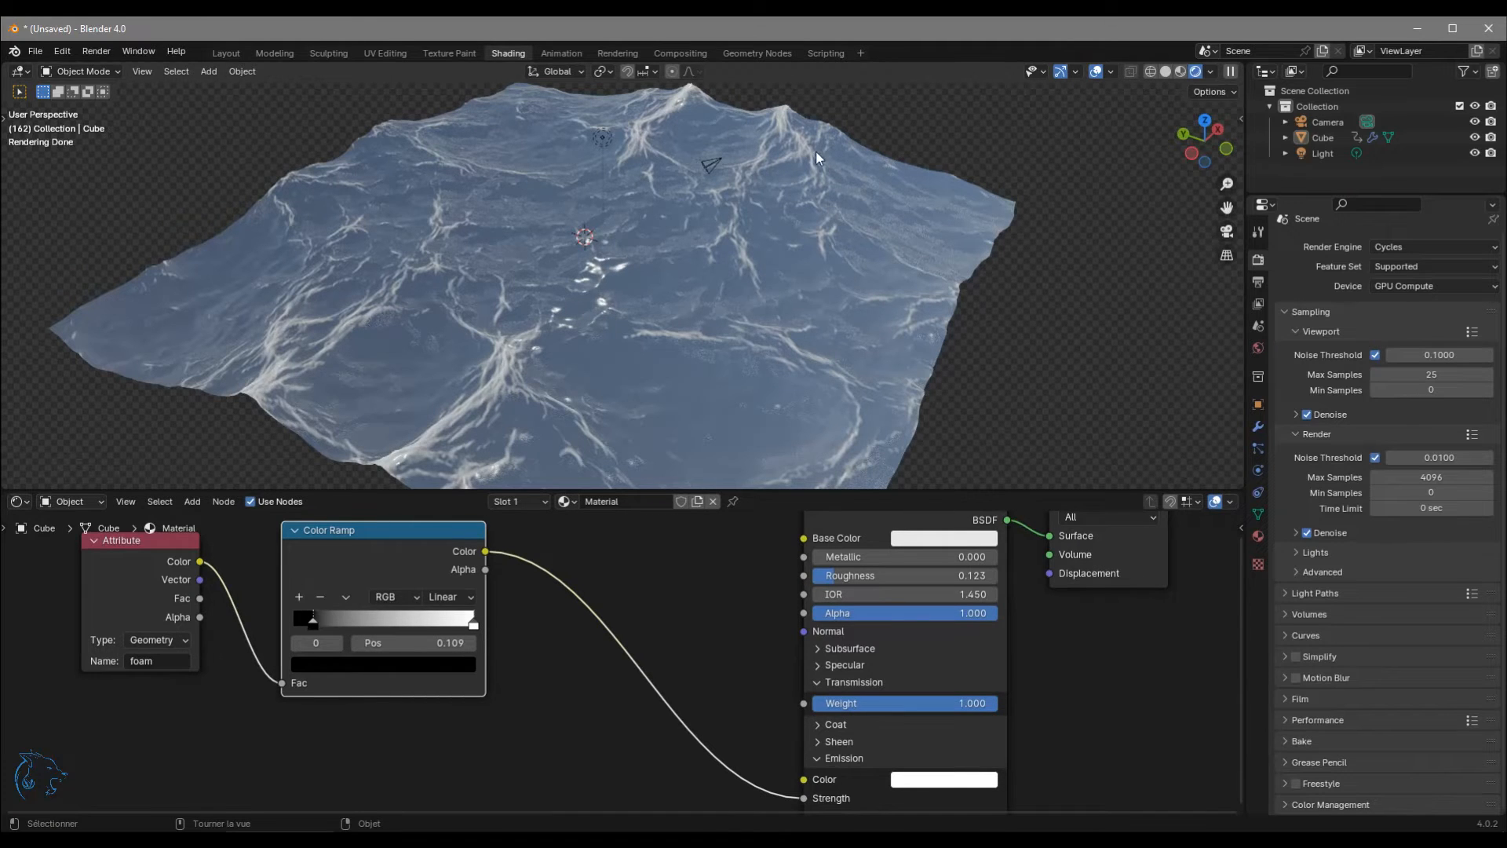
# Darken the Color Ramp's white stop to light grey to soften the foam's brightness.
pyautogui.click(474, 618)
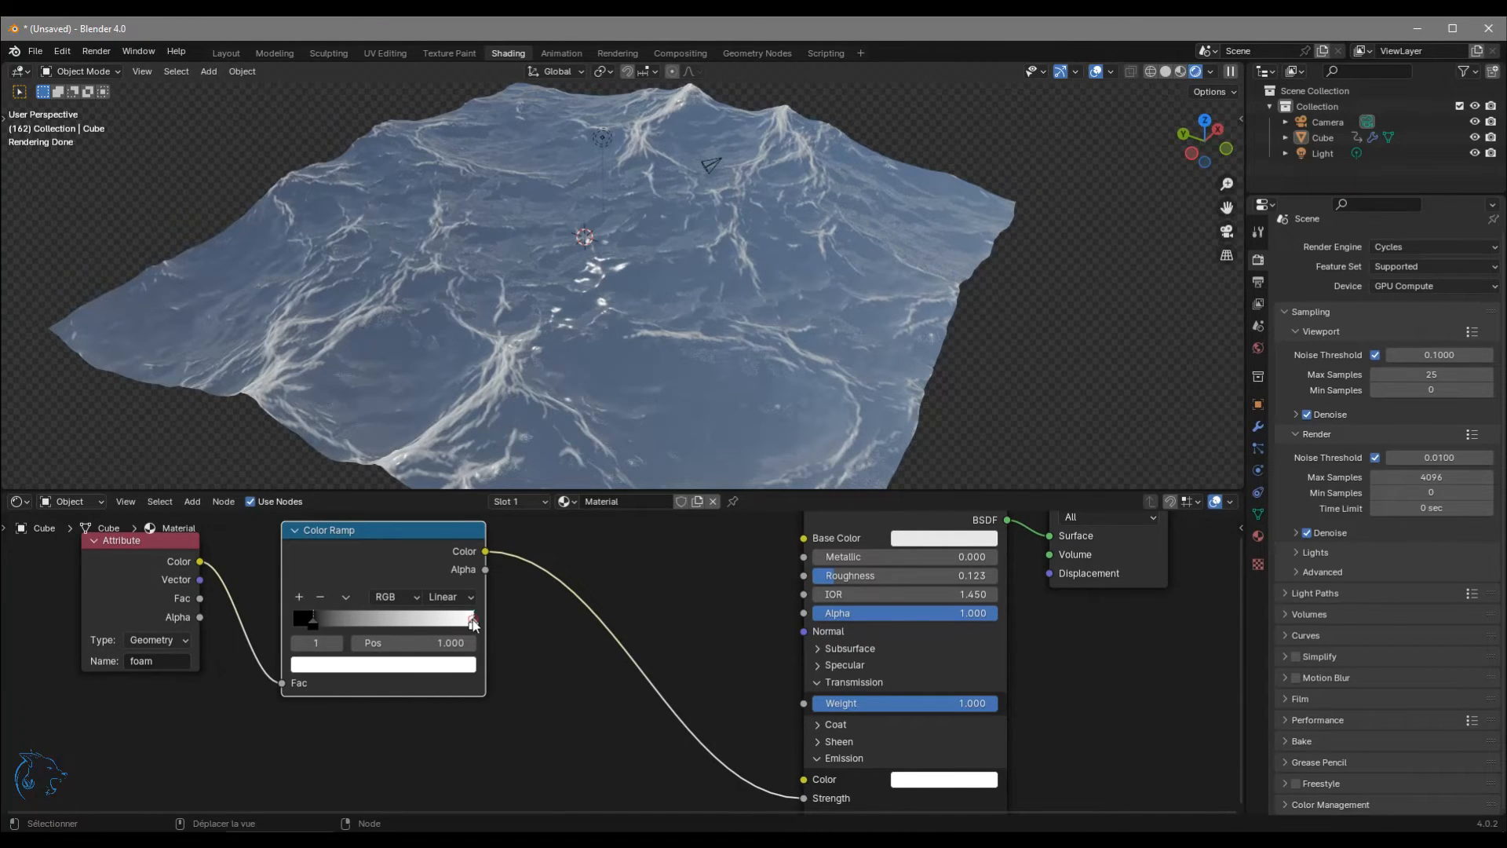
pyautogui.moveTo(523, 629); pyautogui.dragTo(628, 636, button='middle')
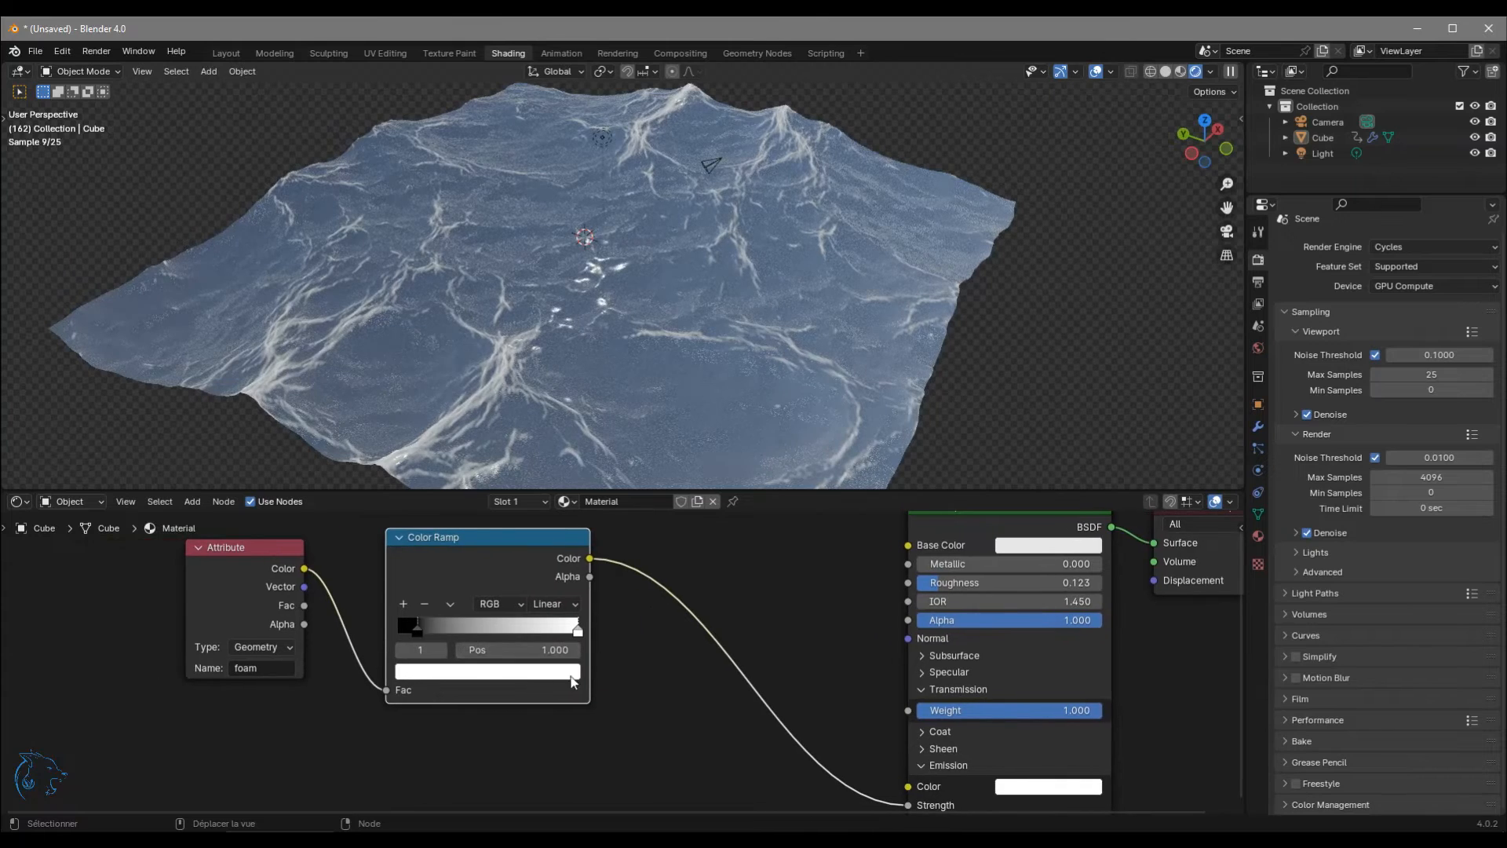
pyautogui.click(509, 676)
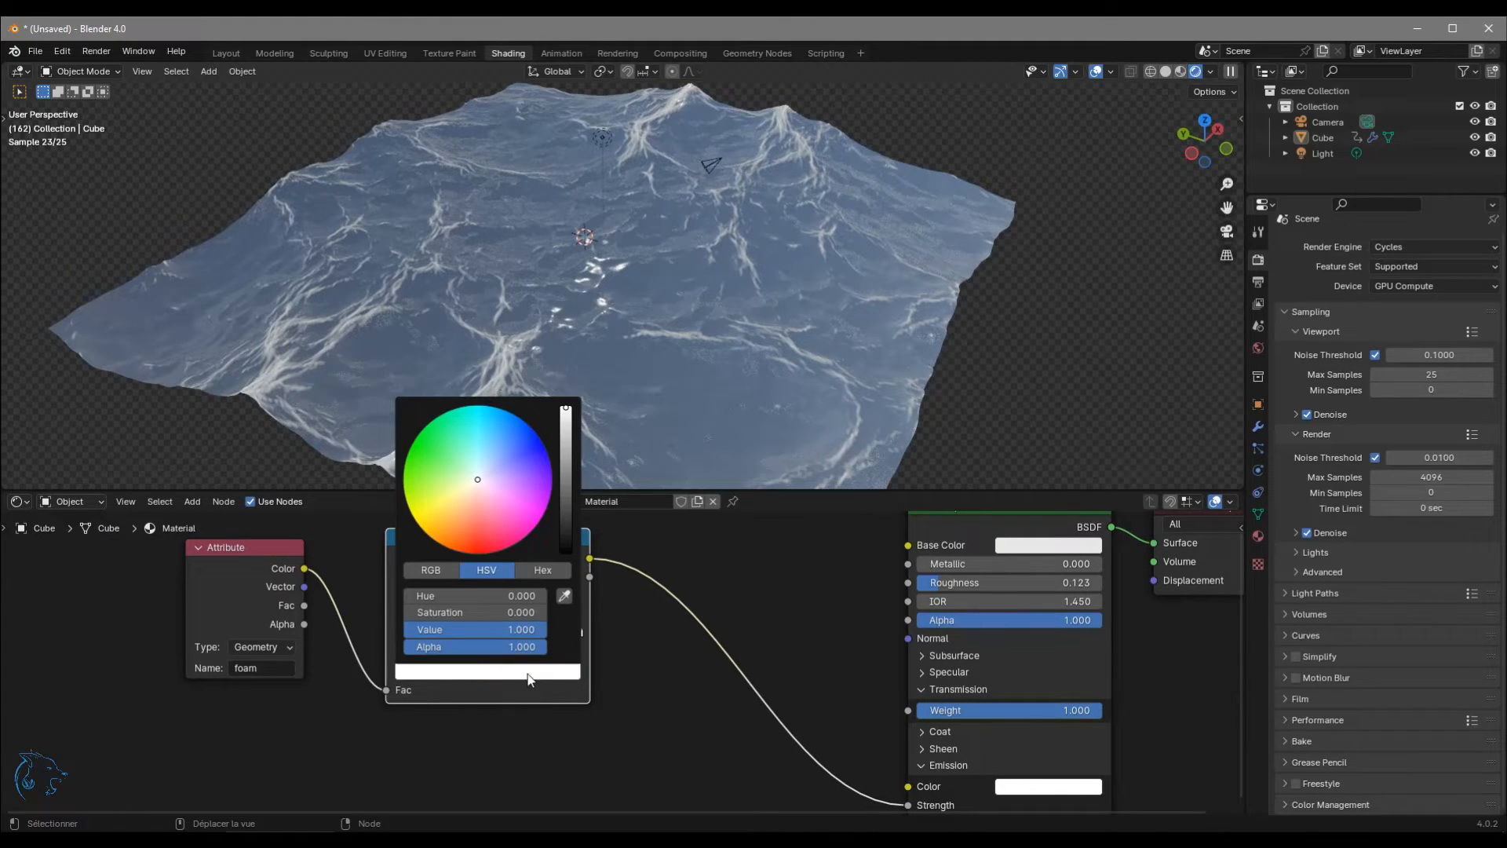
pyautogui.moveTo(508, 635); pyautogui.dragTo(464, 629)
pyautogui.moveTo(523, 363); pyautogui.dragTo(639, 385, button='middle')
pyautogui.scroll(4, 628, 350)
pyautogui.scroll(-2, 655, 327)
pyautogui.scroll(-4, 501, 596)
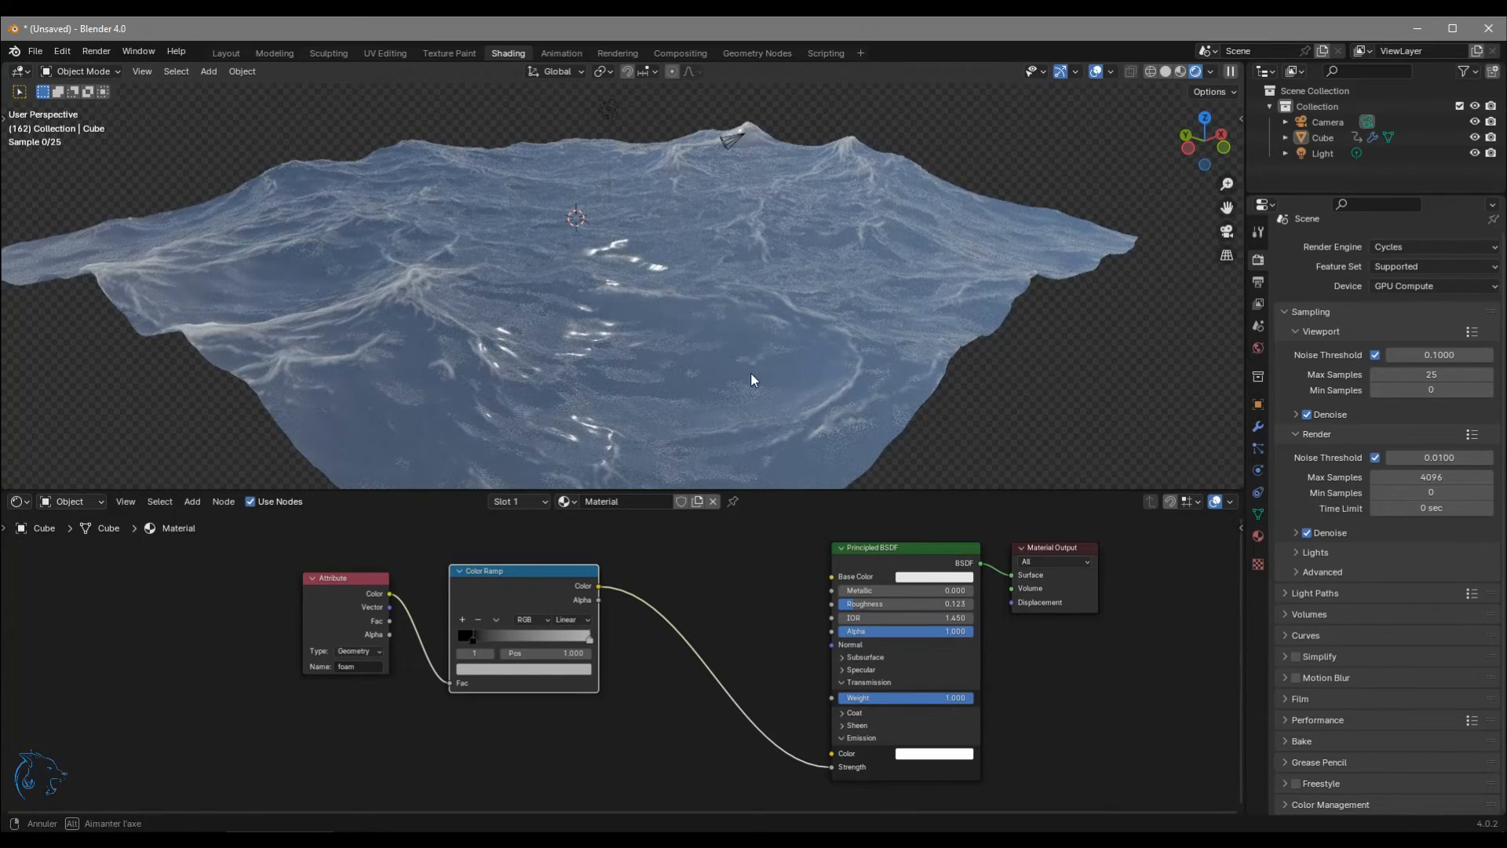
pyautogui.moveTo(751, 372); pyautogui.dragTo(760, 356, button='middle')
pyautogui.scroll(-3, 760, 356)
# Move the Attribute and Color Ramp nodes together, lower and closer to the Principled BSDF's Emission Strength input.
pyautogui.moveTo(534, 549); pyautogui.dragTo(291, 630)
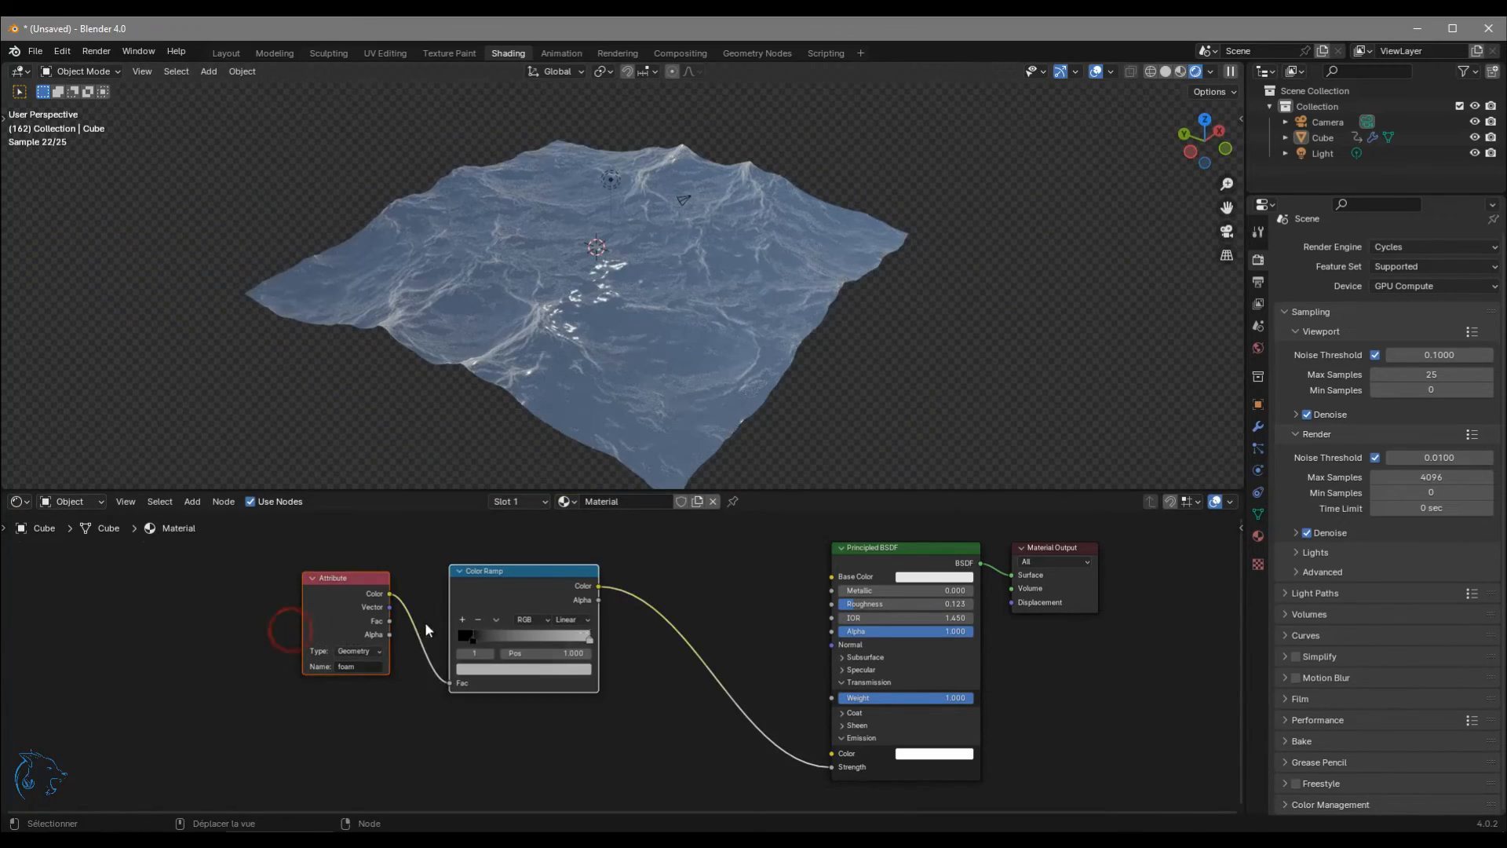
pyautogui.moveTo(504, 571); pyautogui.dragTo(646, 654)
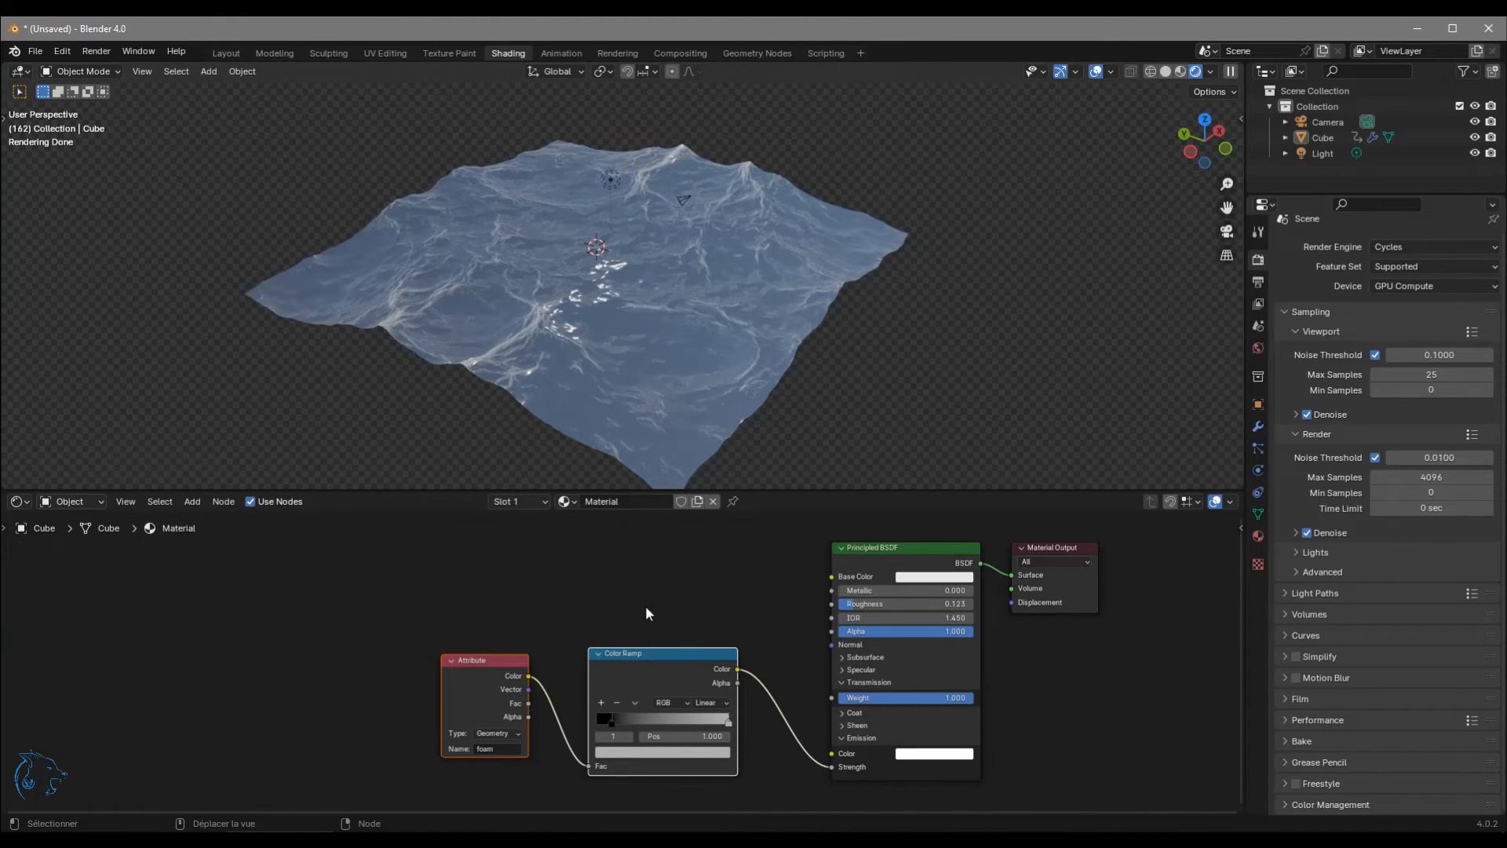
pyautogui.moveTo(748, 273); pyautogui.dragTo(611, 290, button='middle')
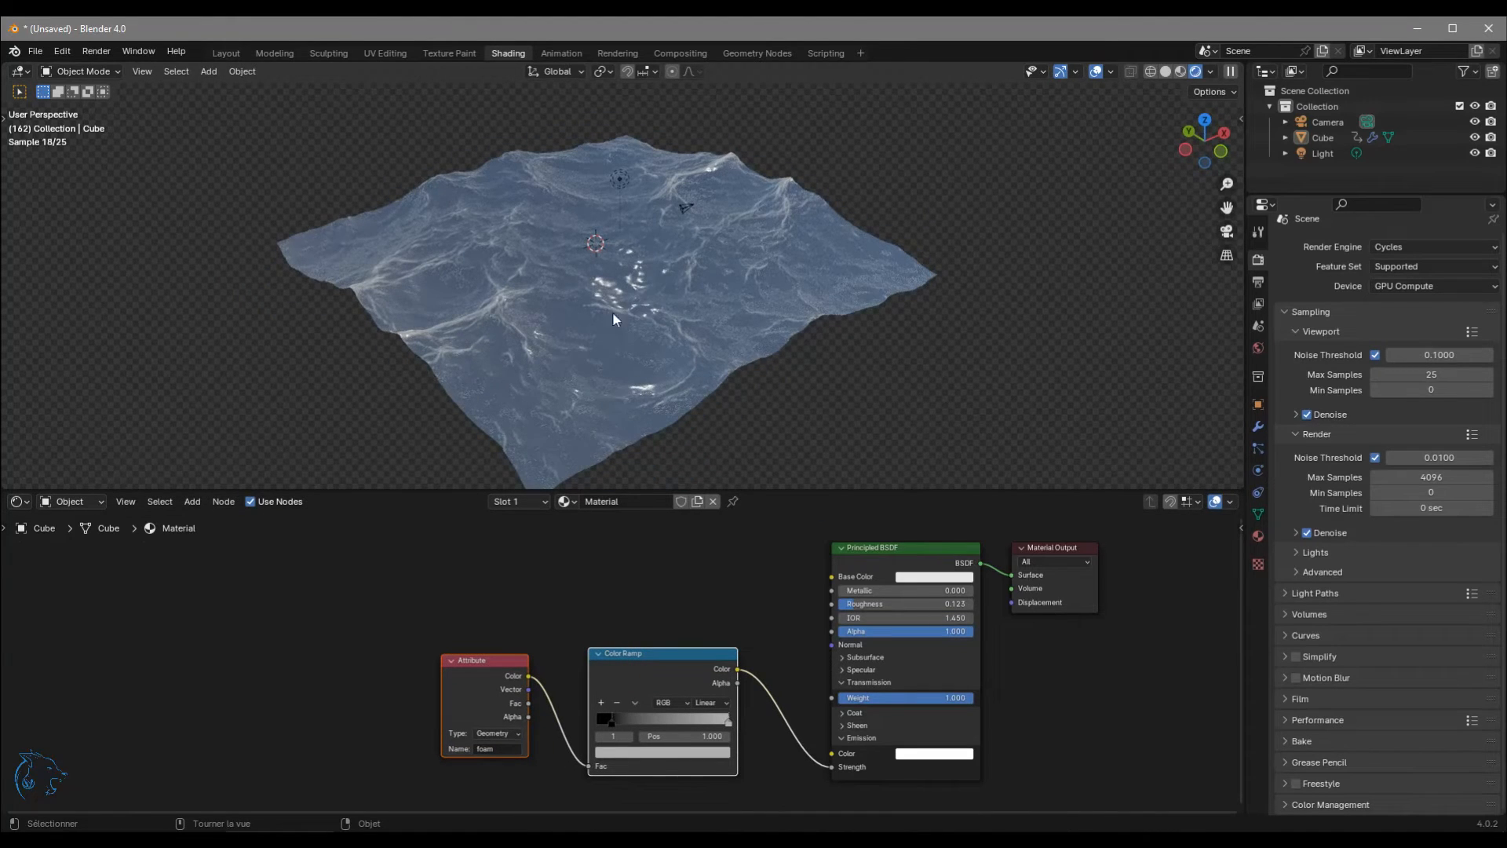
pyautogui.moveTo(644, 600); pyautogui.dragTo(690, 636, button='middle')
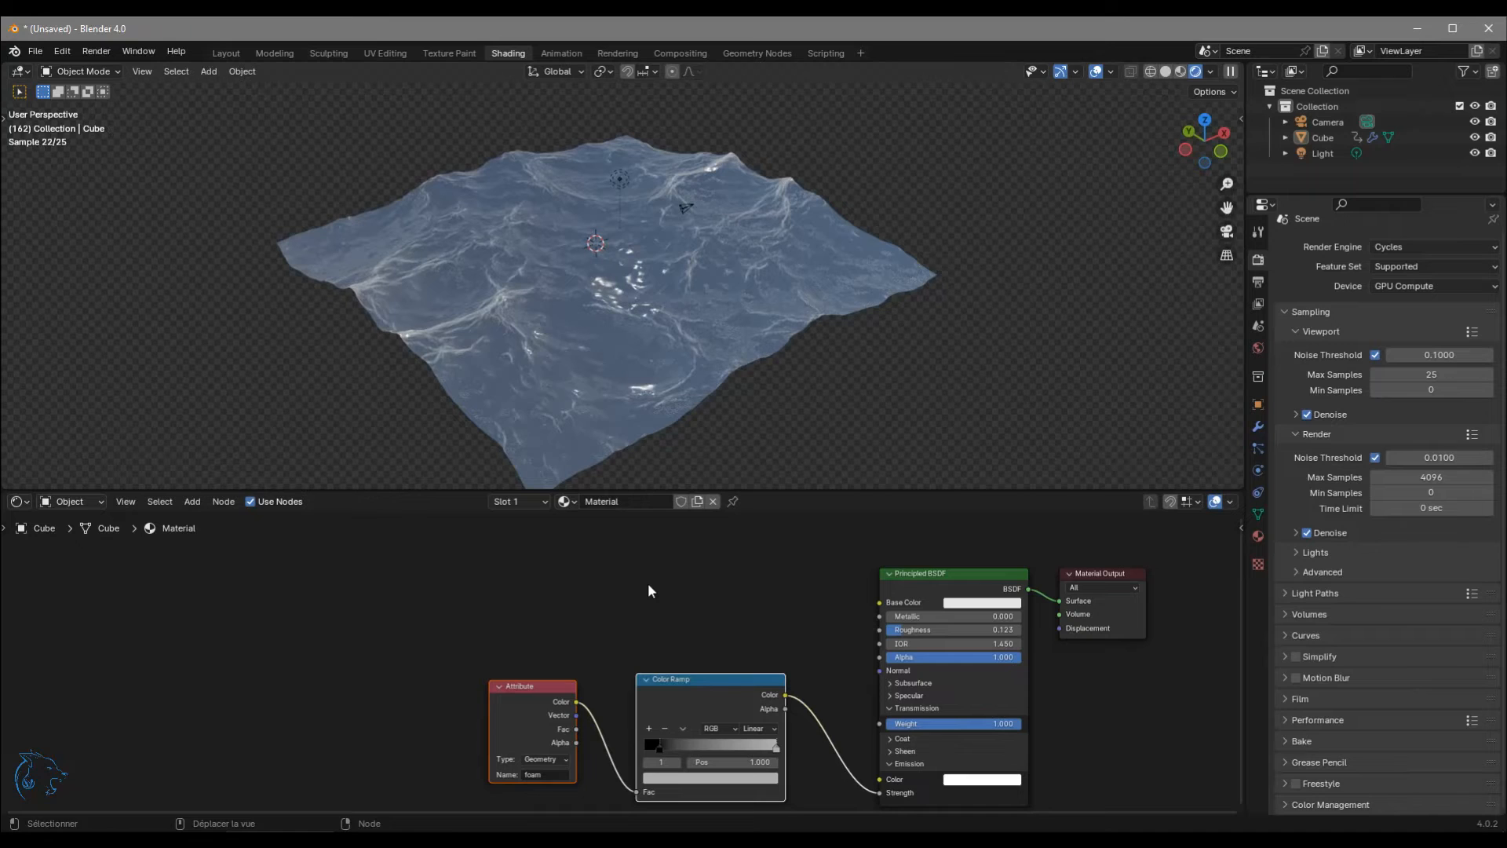
# Add a Noise Texture node above the Attribute node.
pyautogui.hotkey('shift', 'a')
pyautogui.click(636, 584)
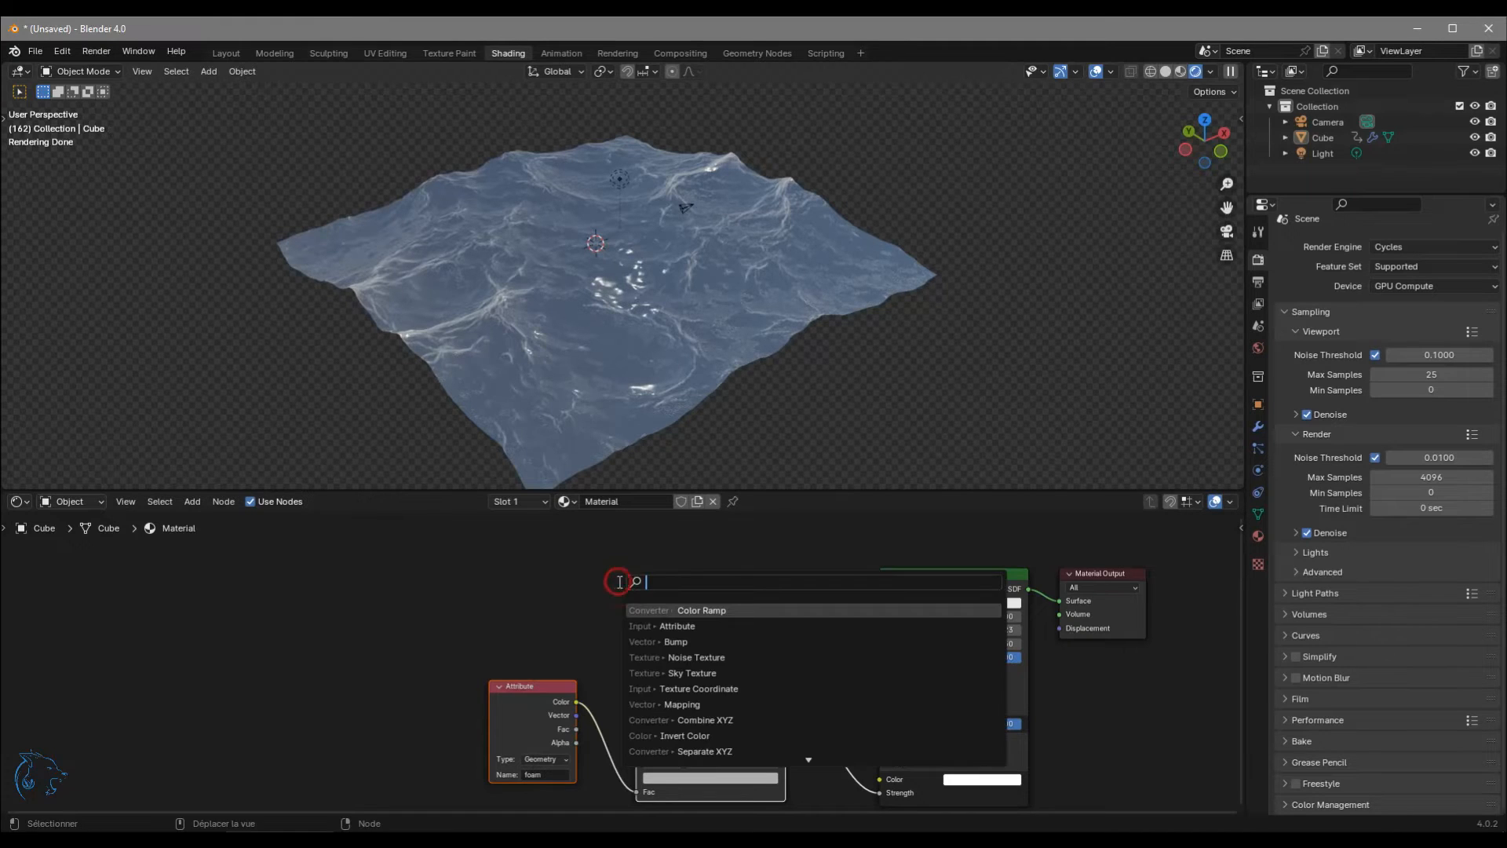
pyautogui.write('noiset')
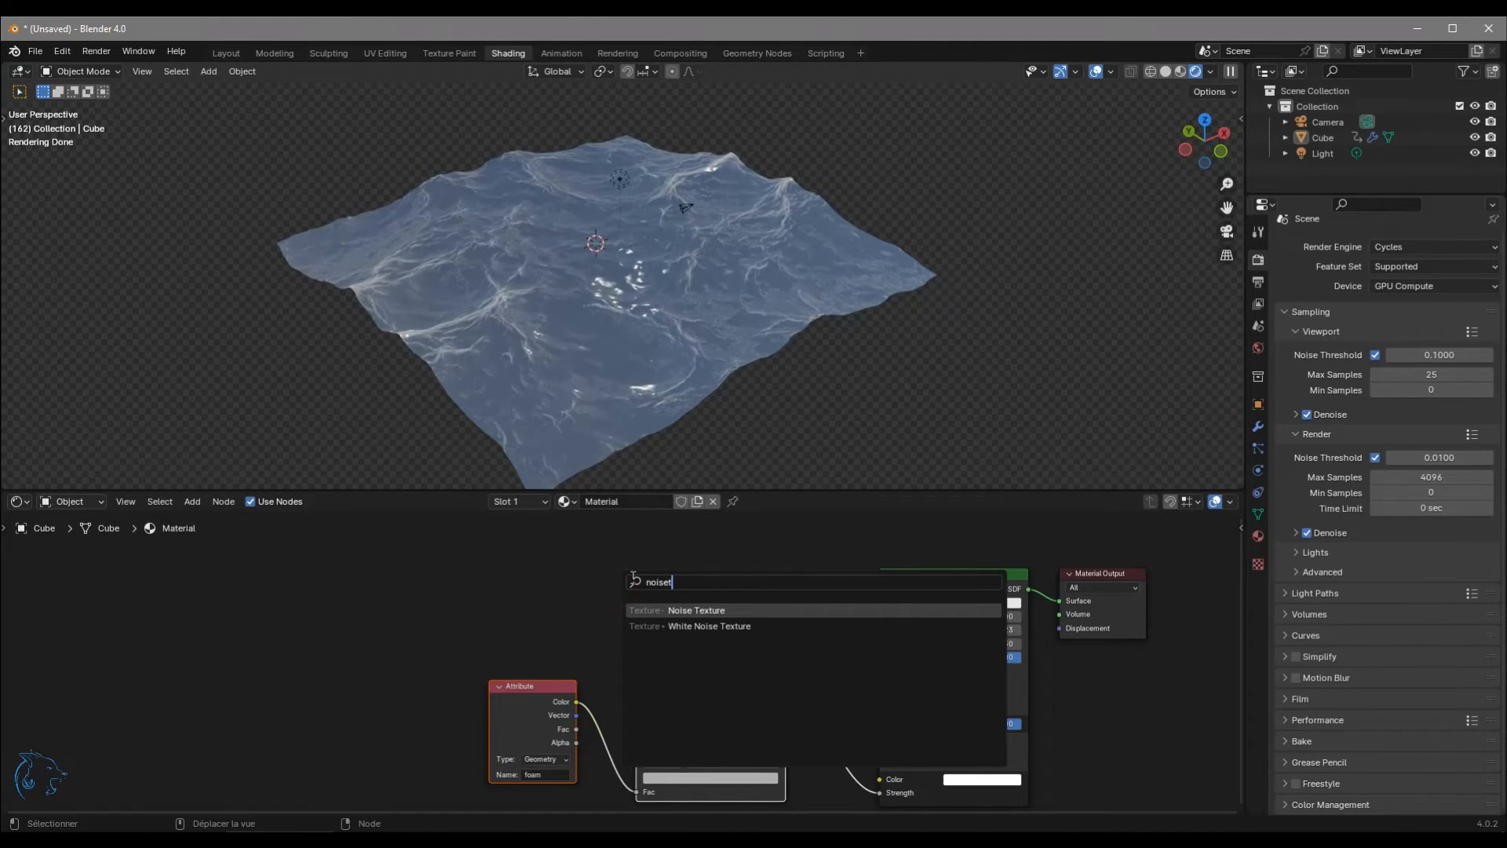
pyautogui.press('Return')
pyautogui.click(492, 578)
# Add a Texture Coordinate node before the Noise Texture and connect its Object output to the texture's Vector input.
pyautogui.hotkey('shift', 'a')
pyautogui.click(563, 597)
pyautogui.write('coord')
pyautogui.press('Return')
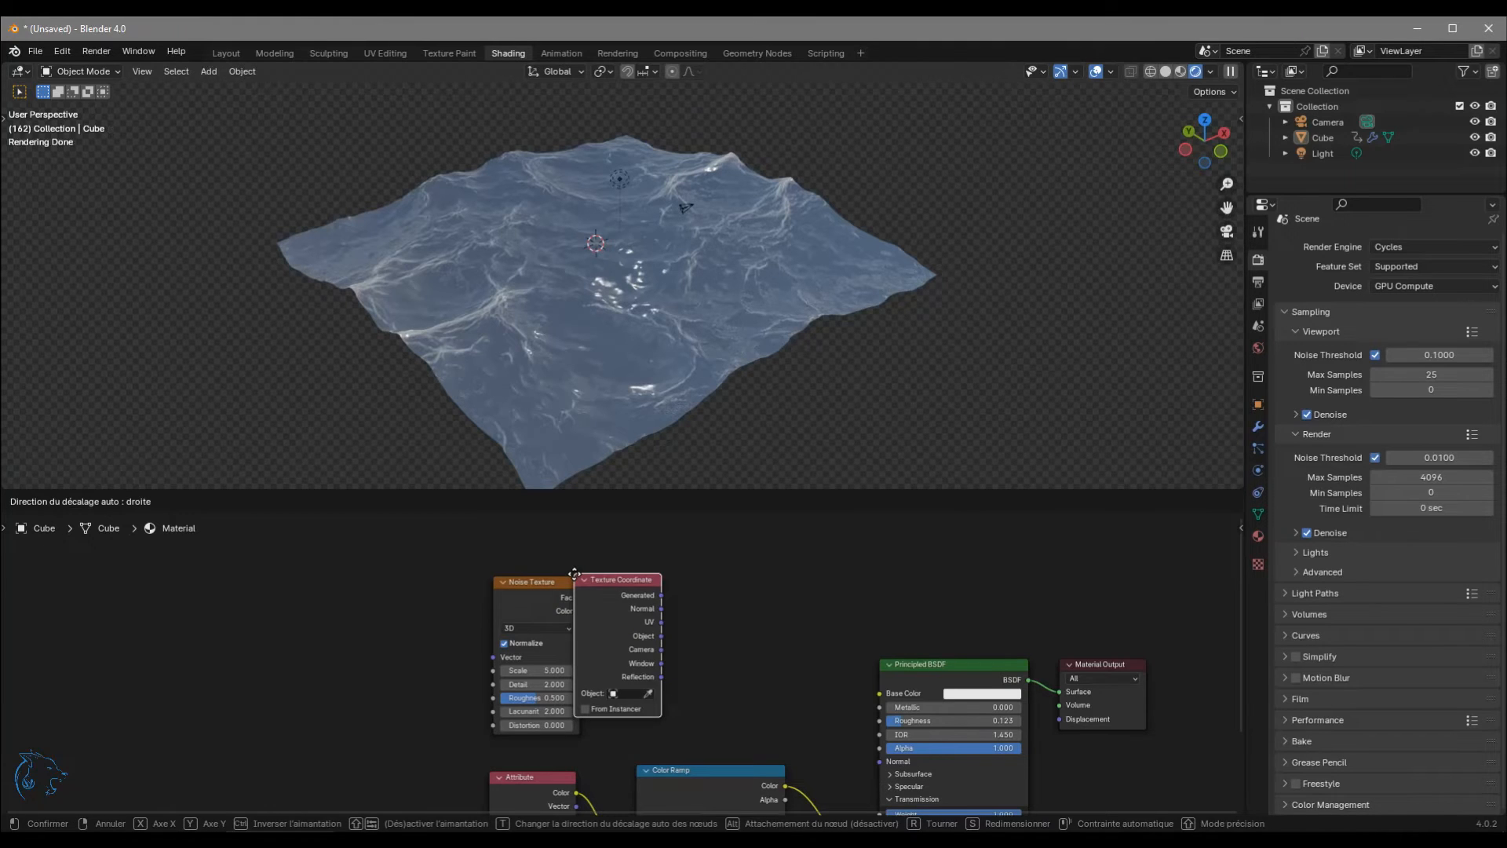
pyautogui.click(343, 582)
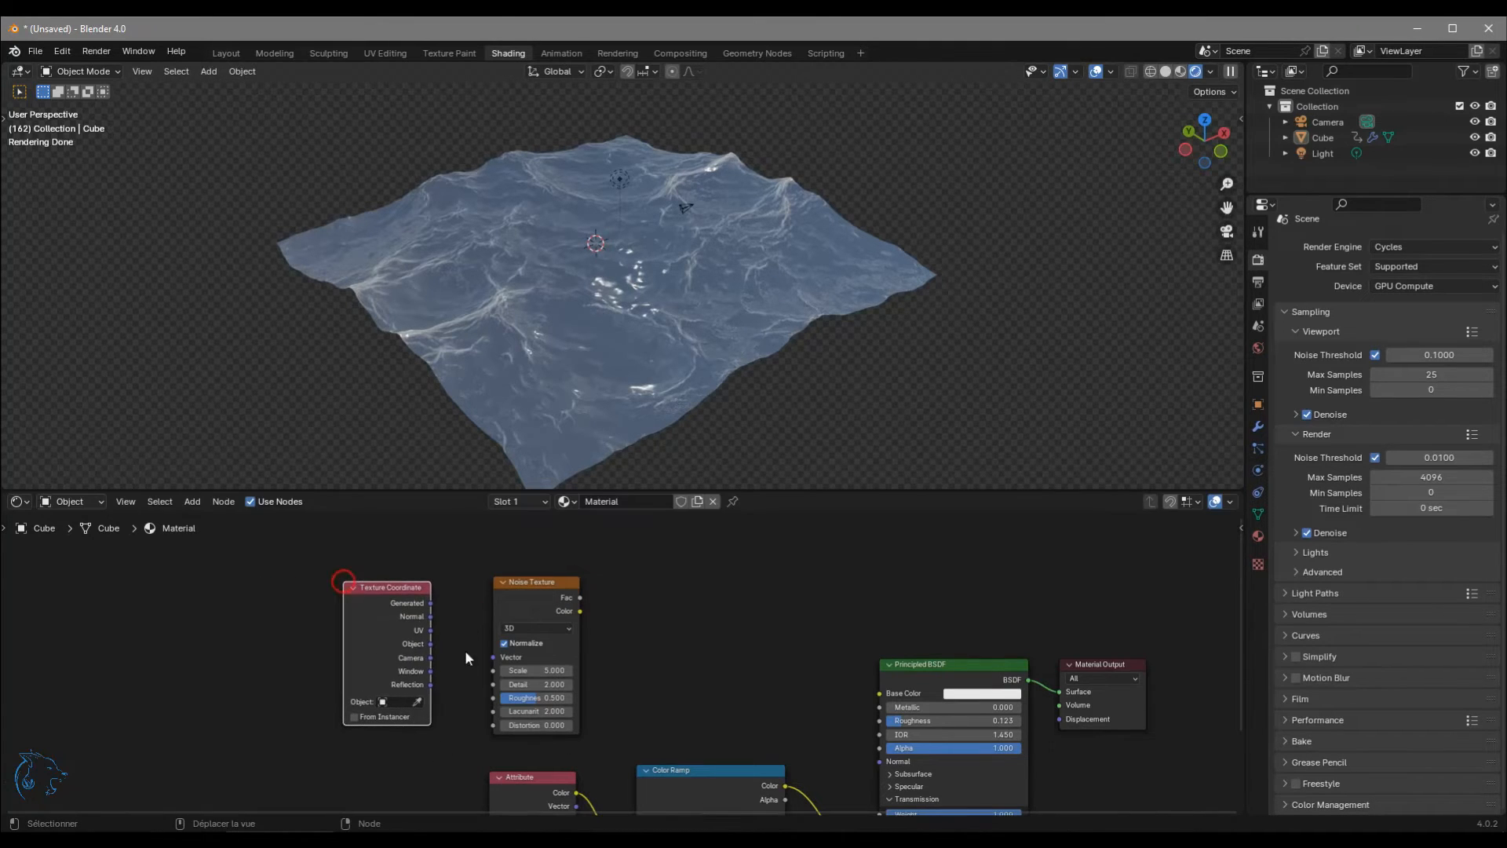
pyautogui.moveTo(431, 647); pyautogui.dragTo(494, 660)
pyautogui.moveTo(535, 592); pyautogui.dragTo(520, 582)
# Add a Bump node after the Noise Texture and connect the texture's Color output to the Bump's Height input.
pyautogui.moveTo(613, 663); pyautogui.dragTo(558, 654, button='middle')
pyautogui.hotkey('shift', 'a')
pyautogui.click(642, 599)
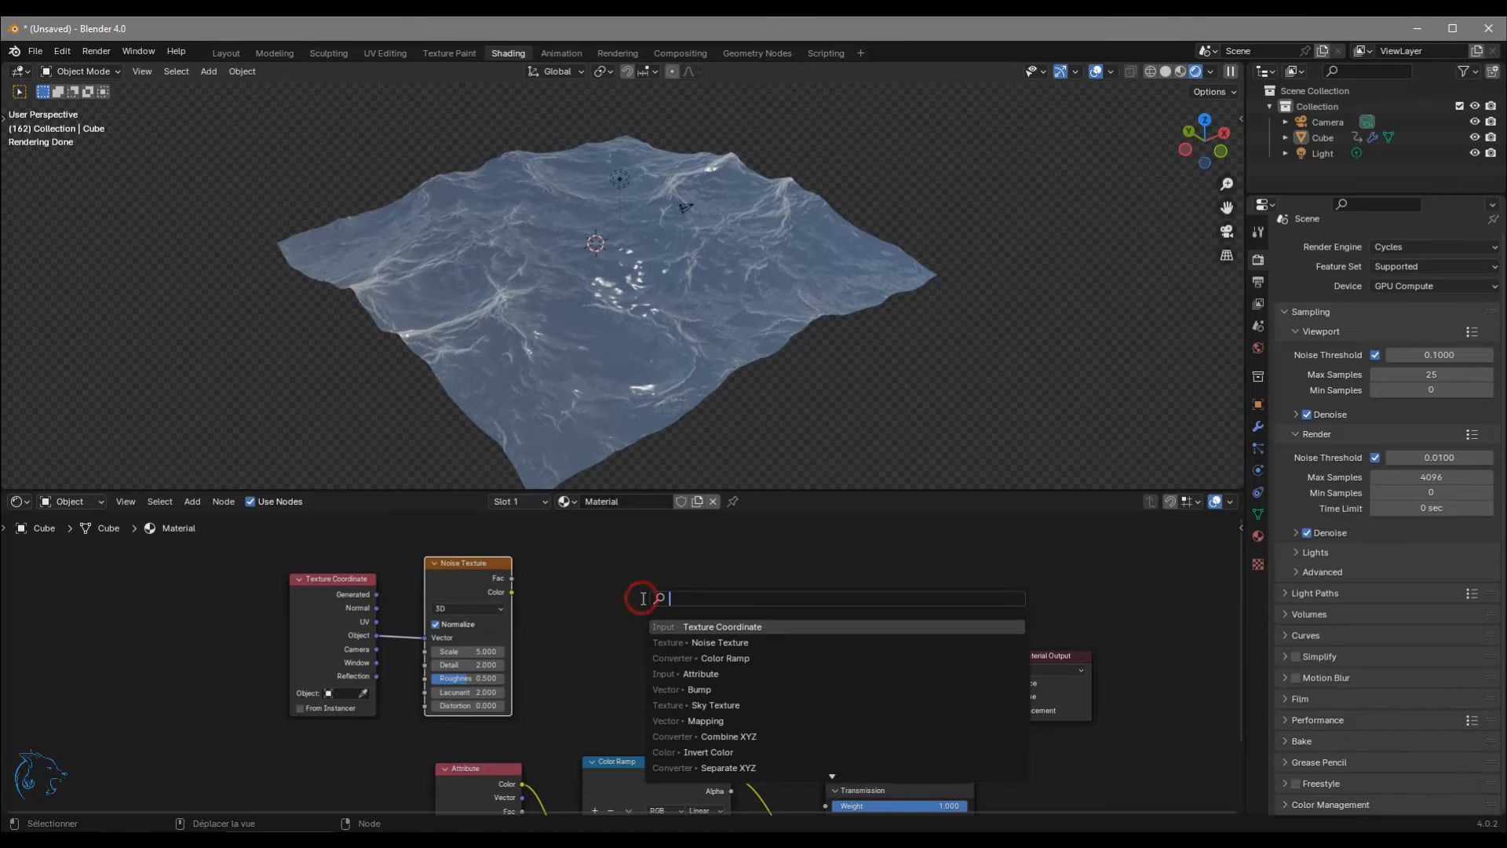
pyautogui.write('bump')
pyautogui.press('Return')
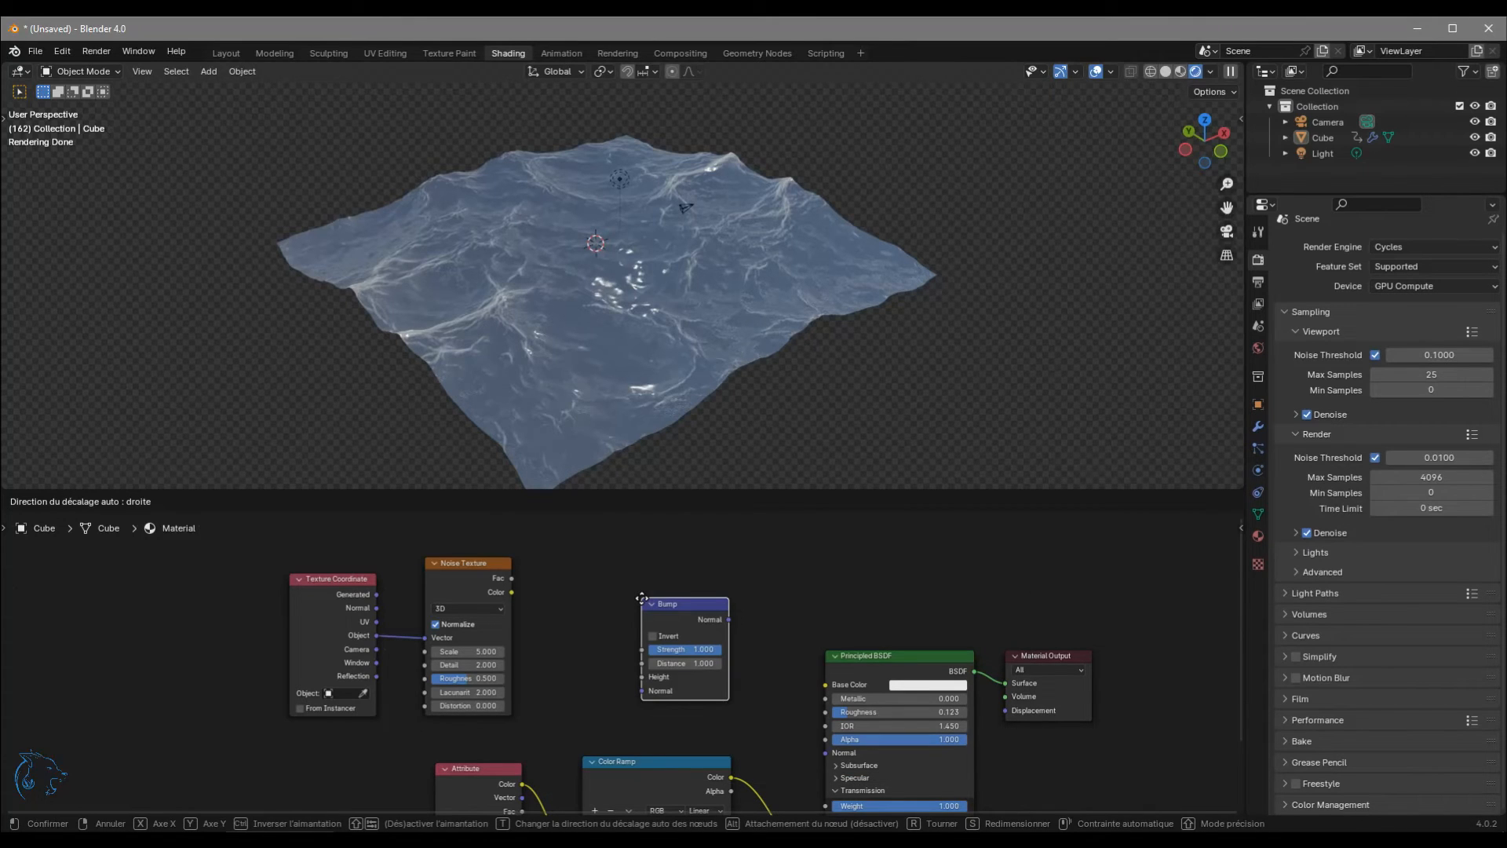
pyautogui.click(578, 606)
pyautogui.moveTo(511, 592); pyautogui.dragTo(578, 685)
pyautogui.moveTo(641, 669); pyautogui.dragTo(567, 658, button='middle')
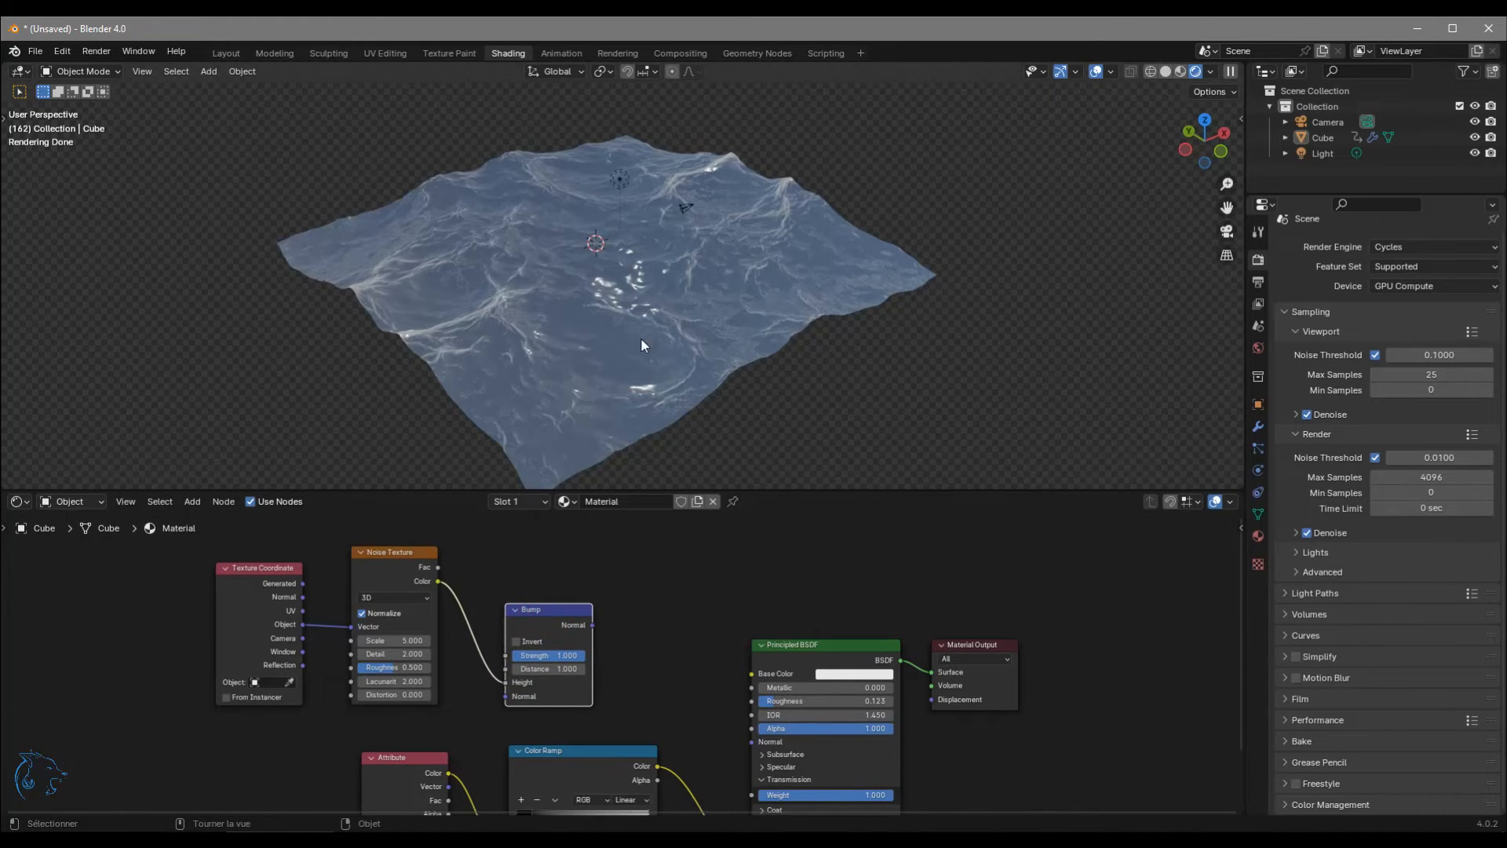
# Connect the Bump's Normal output to the Principled BSDF's Normal input and set the Bump Strength to 0.200.
pyautogui.scroll(5, 616, 290)
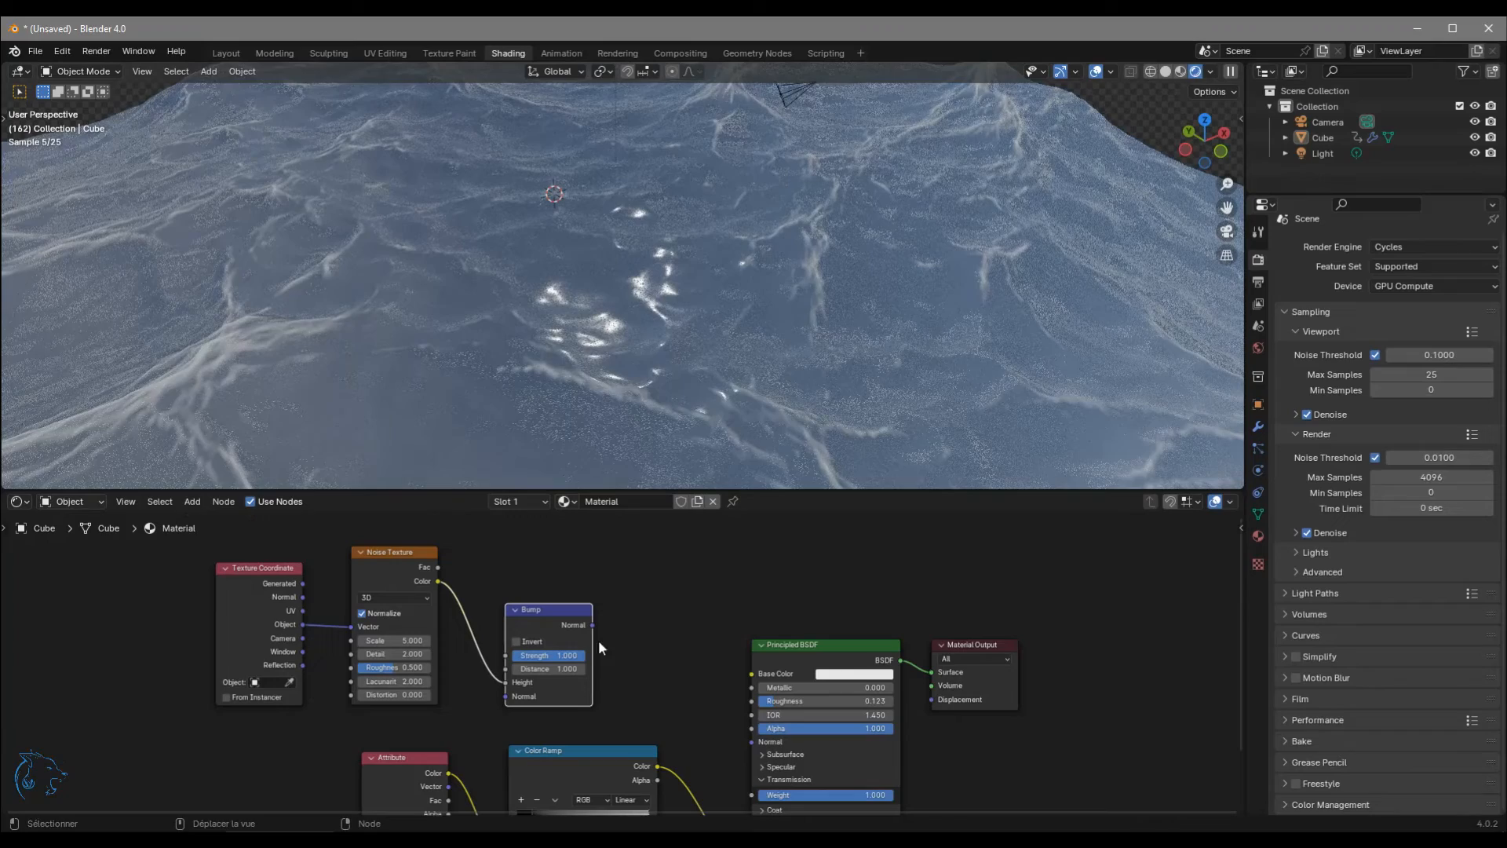
pyautogui.moveTo(661, 354); pyautogui.dragTo(674, 318, button='middle')
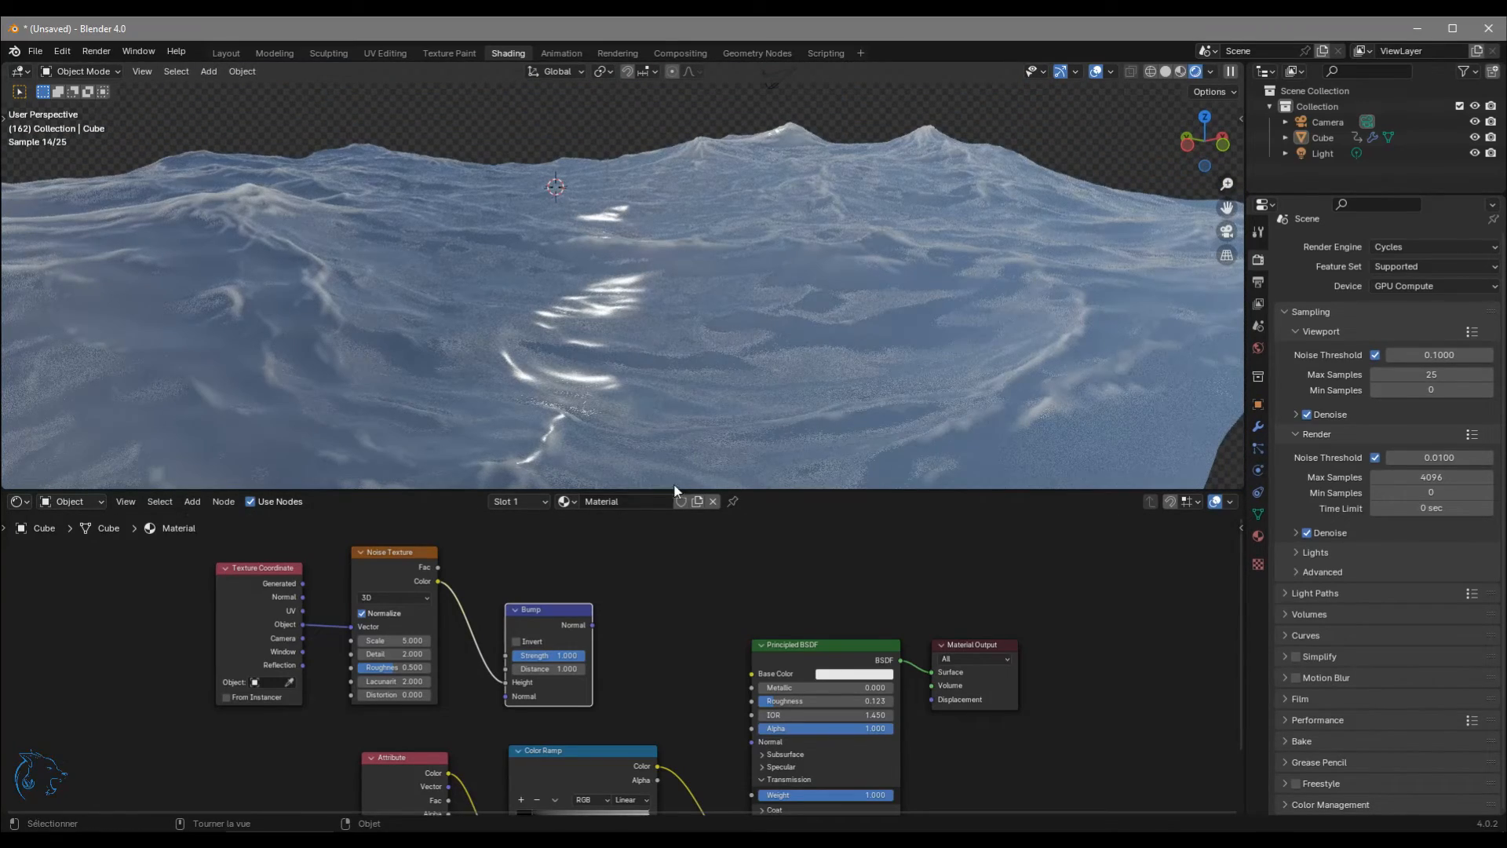
pyautogui.scroll(-3, 716, 295)
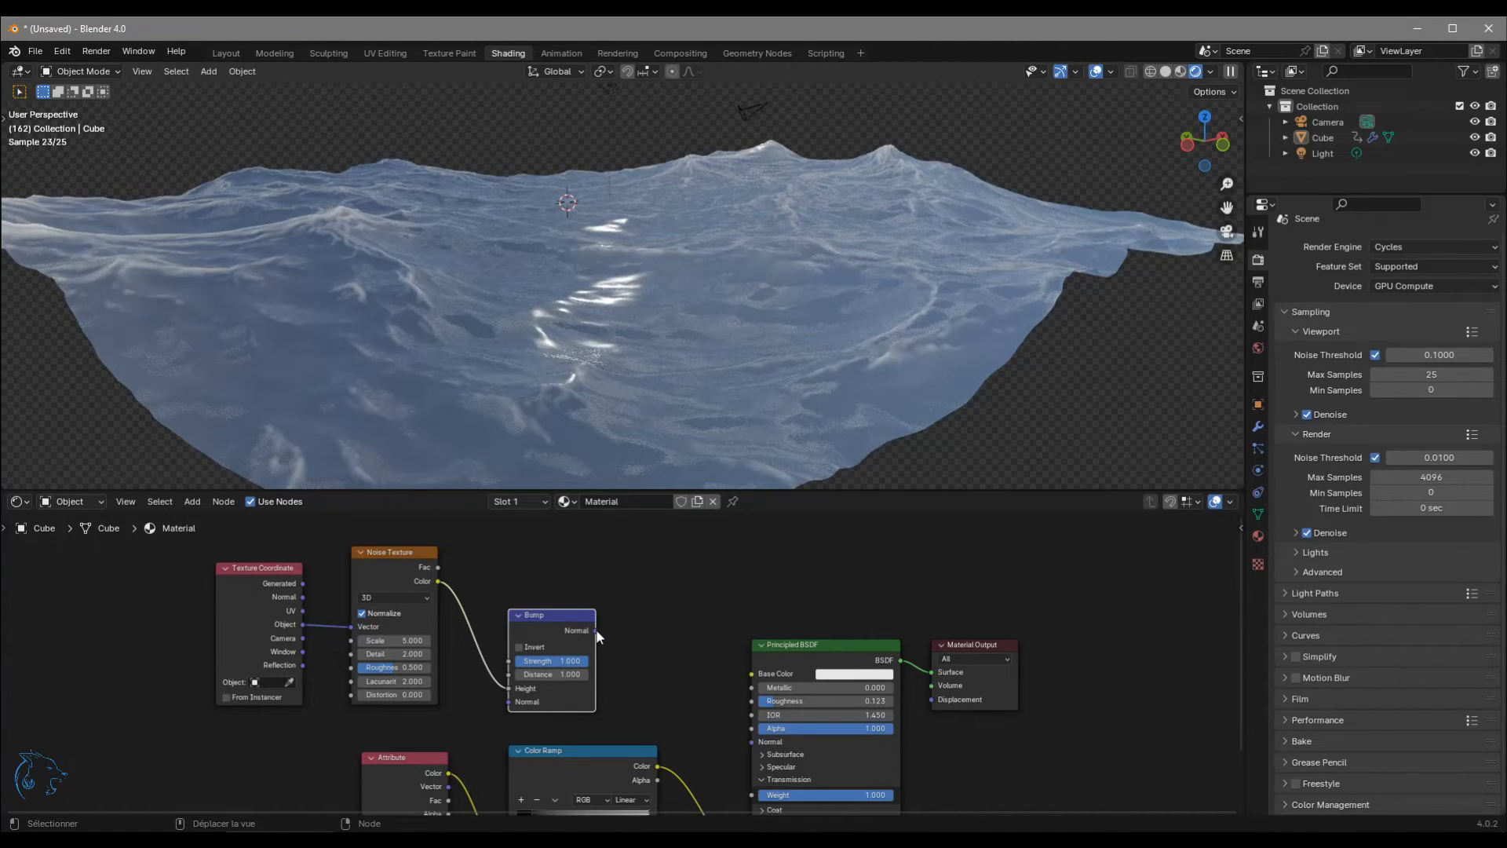
pyautogui.moveTo(596, 631); pyautogui.dragTo(668, 582)
pyautogui.moveTo(727, 663); pyautogui.dragTo(753, 739)
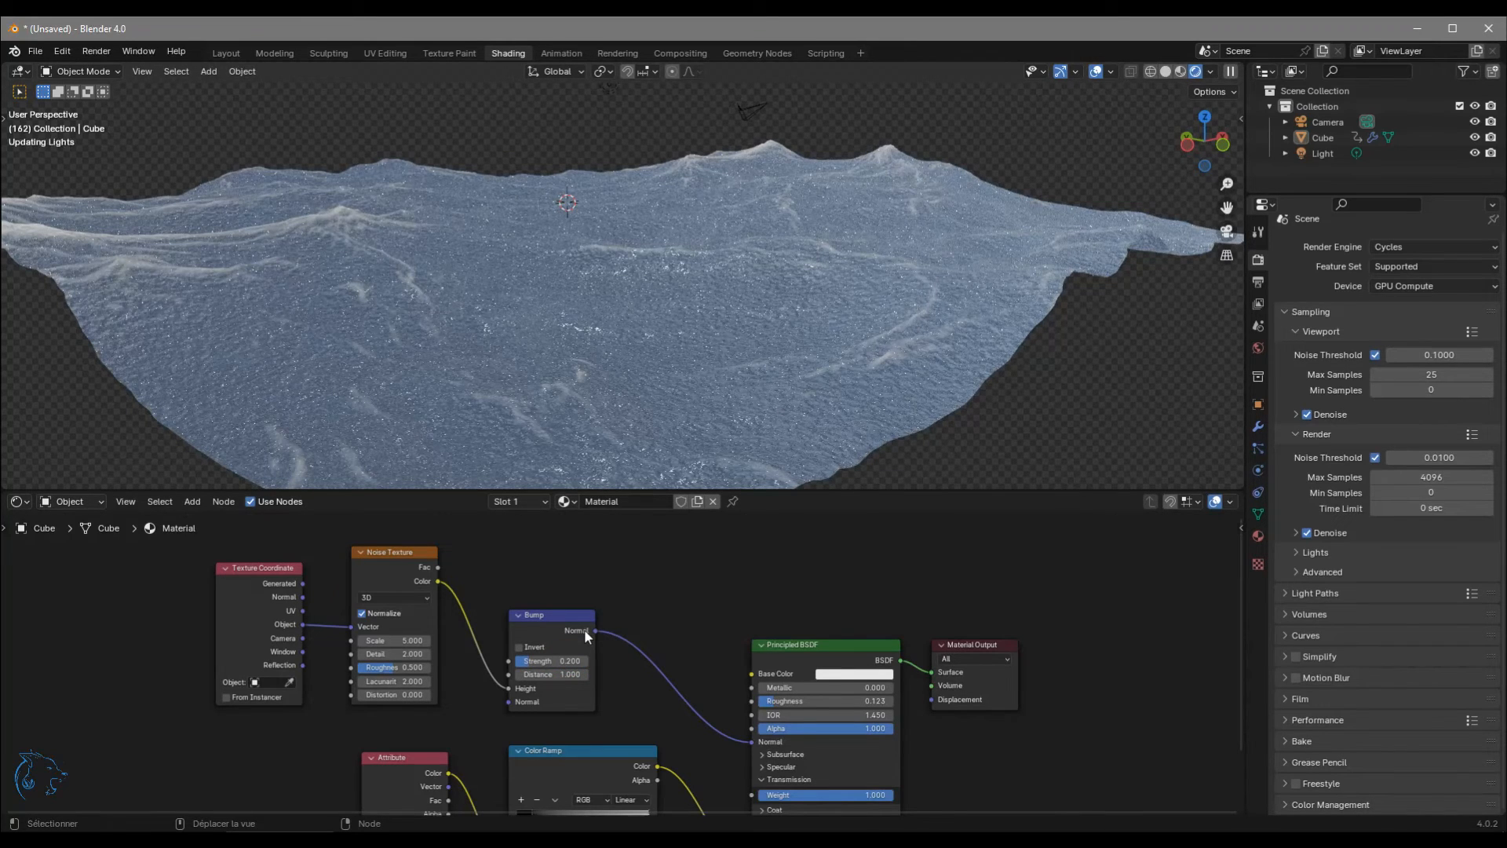
pyautogui.press('Return')
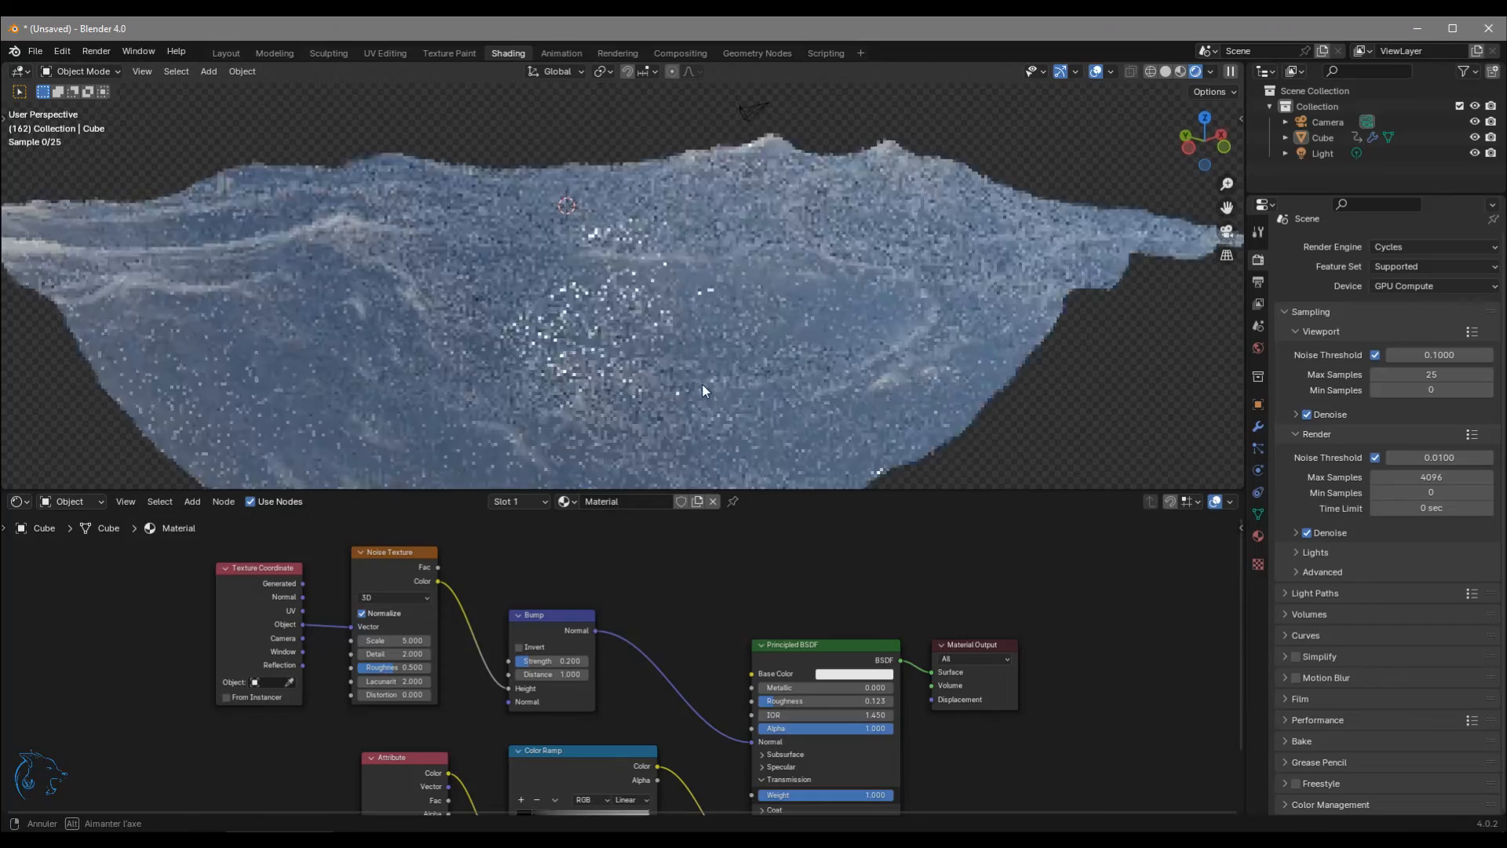
pyautogui.moveTo(705, 387); pyautogui.dragTo(723, 397, button='middle')
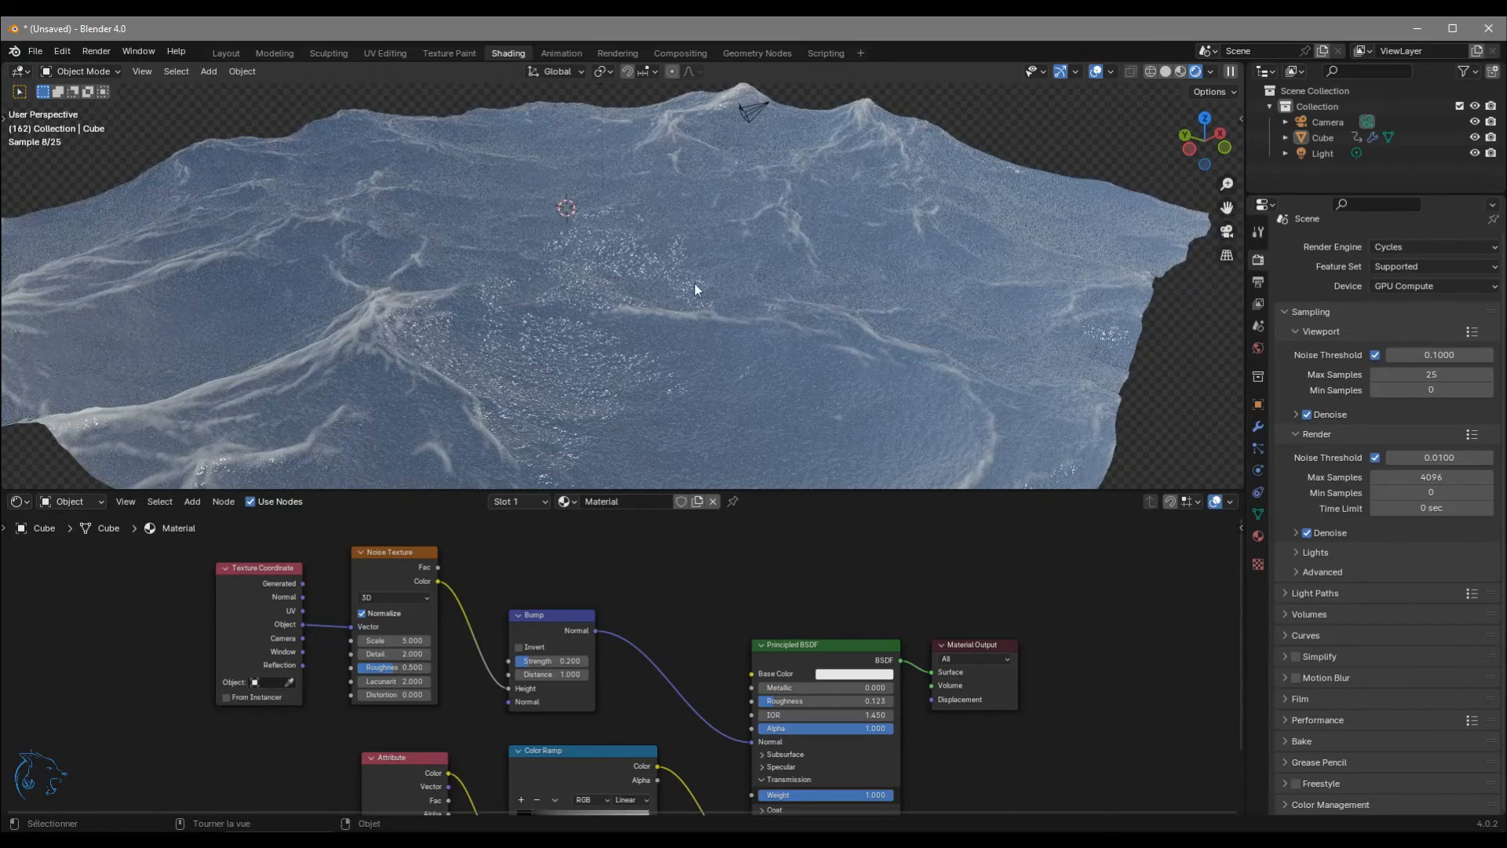
# Try a Noise Texture Scale of 1.000, and settle on 2.000.
pyautogui.scroll(2, 596, 675)
pyautogui.moveTo(309, 633); pyautogui.dragTo(428, 649, button='middle')
pyautogui.click(439, 648)
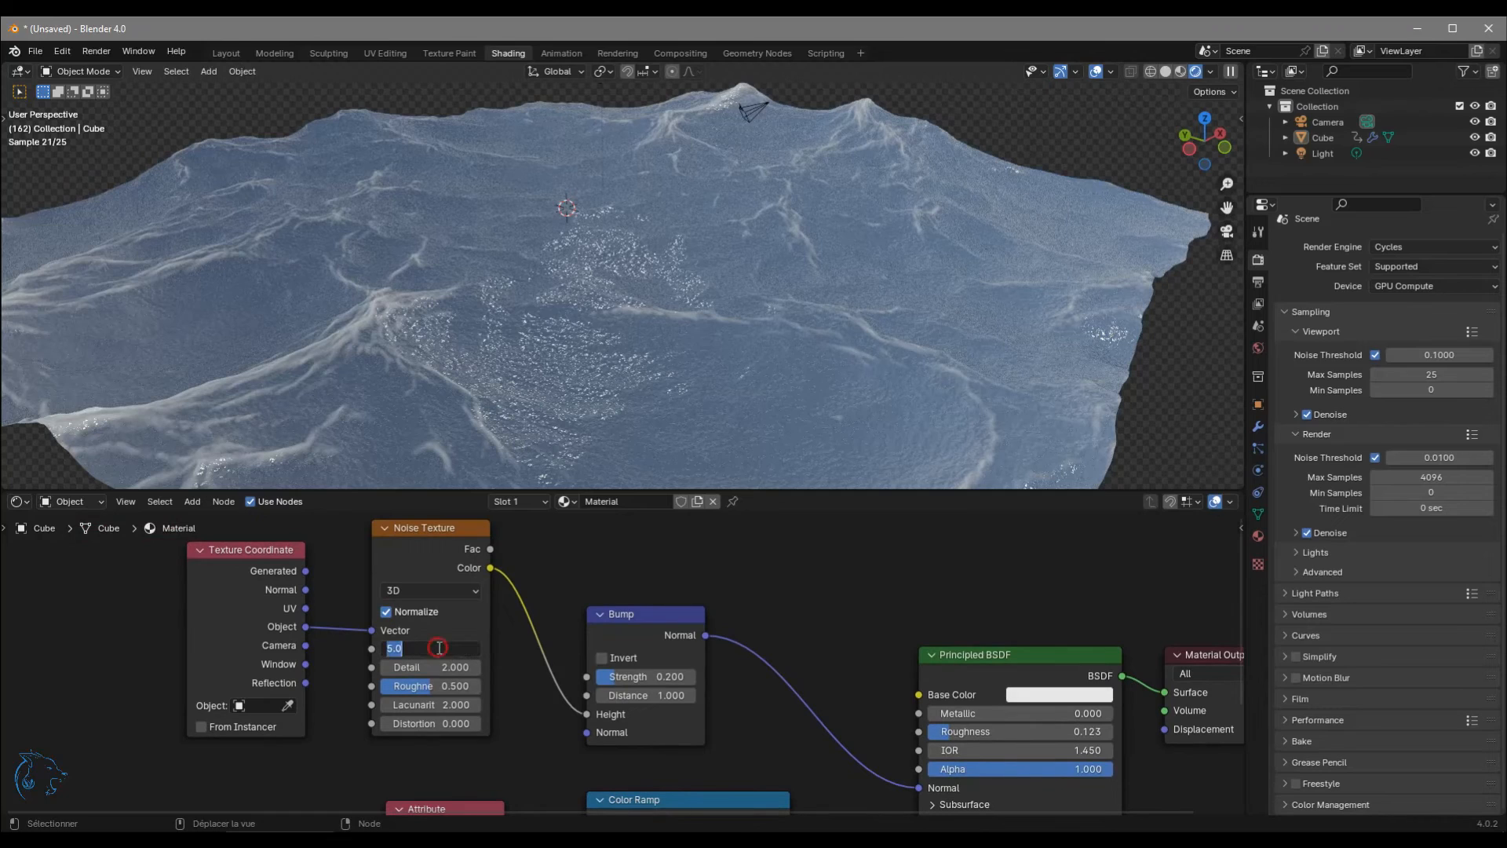
pyautogui.write('1')
pyautogui.press('Return')
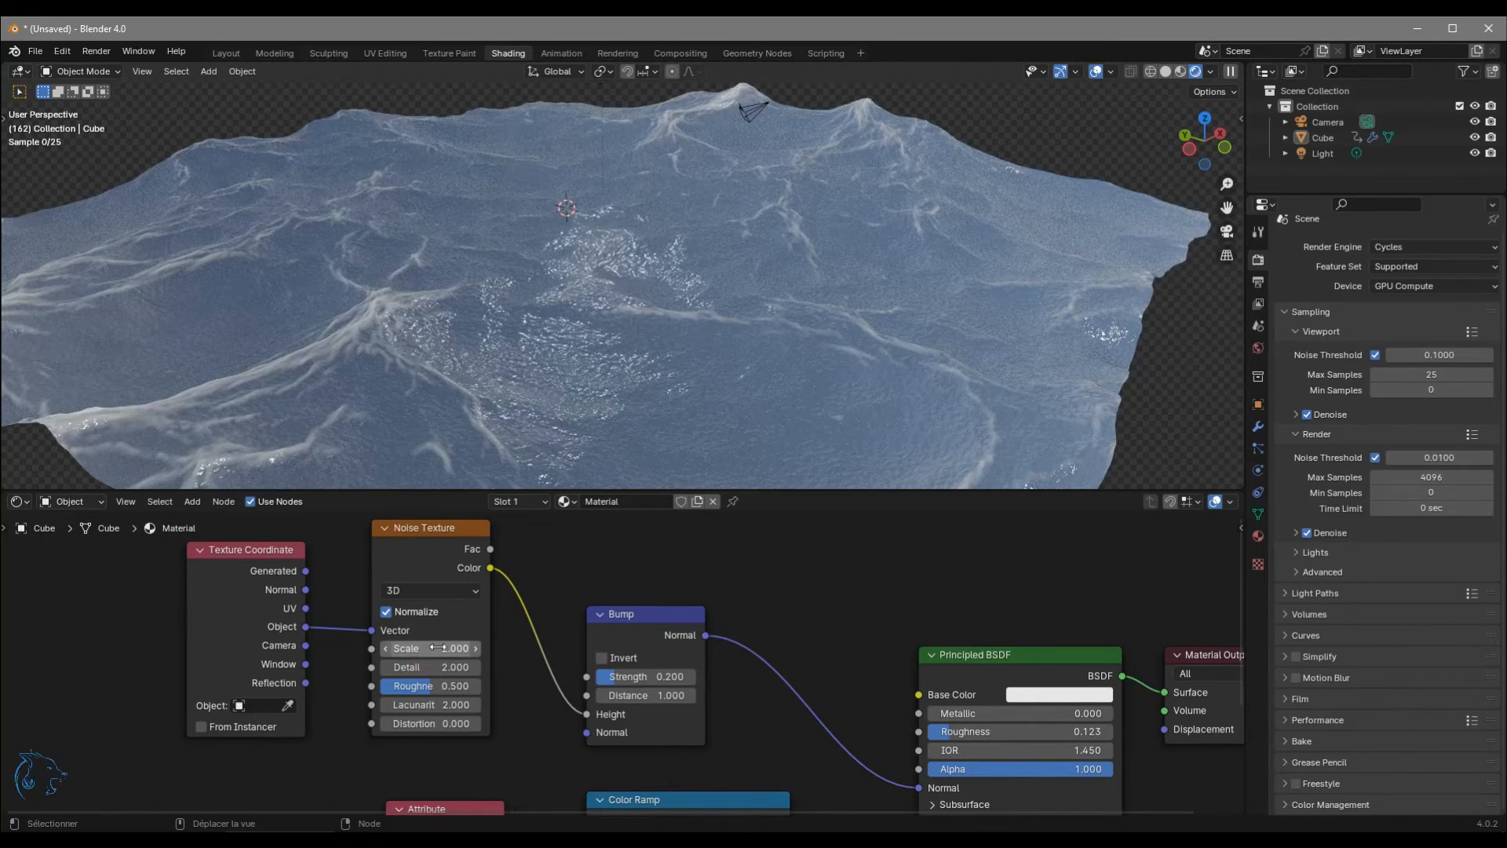
pyautogui.moveTo(851, 350); pyautogui.dragTo(760, 360, button='middle')
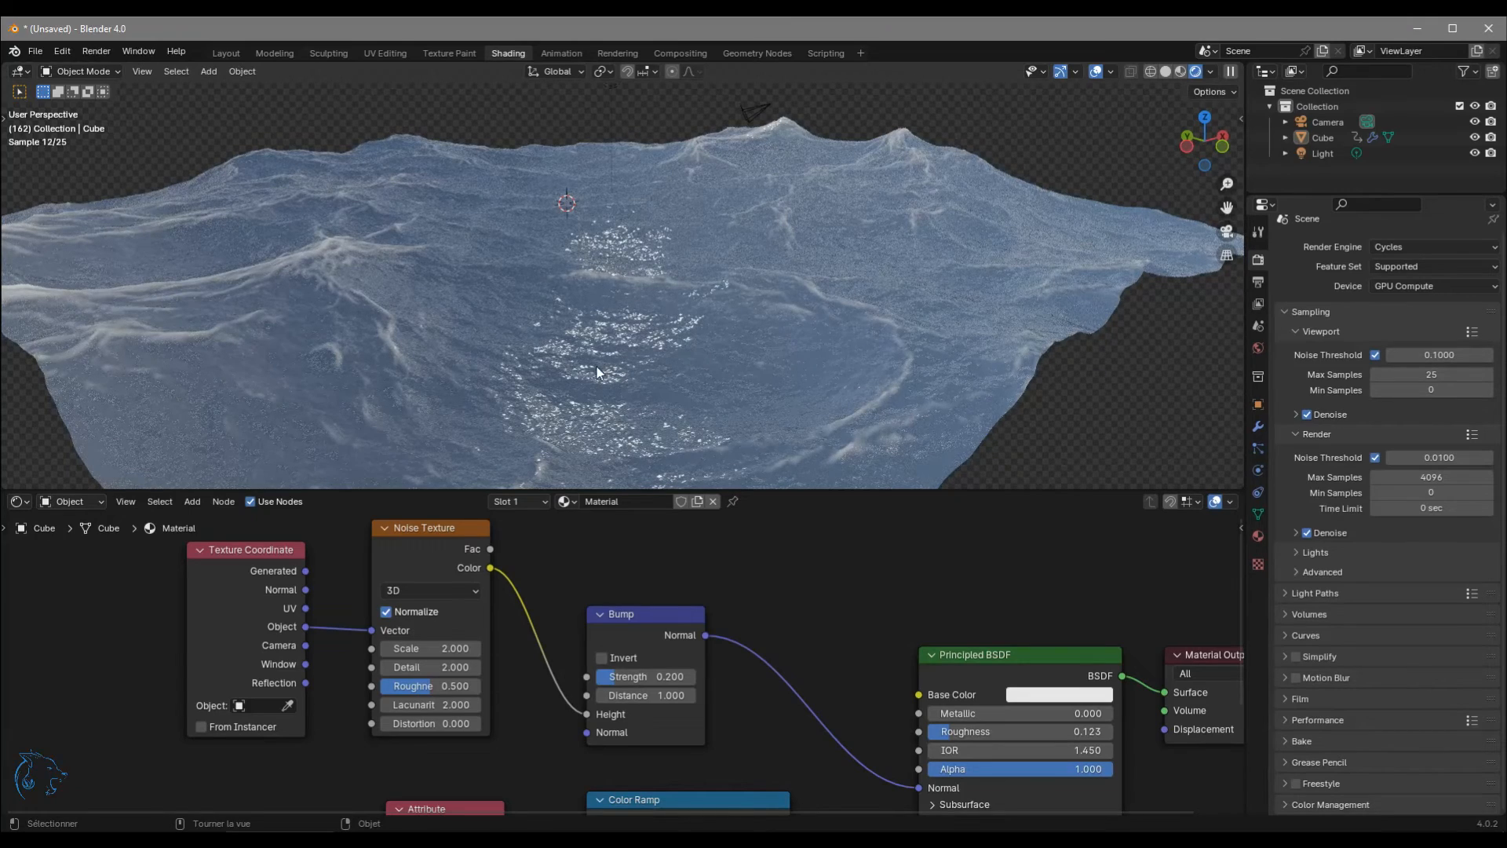
# Disconnect the Bump from the Principled BSDF's Normal input to compare the water surface, and reconnect it.
pyautogui.moveTo(919, 787); pyautogui.dragTo(880, 752)
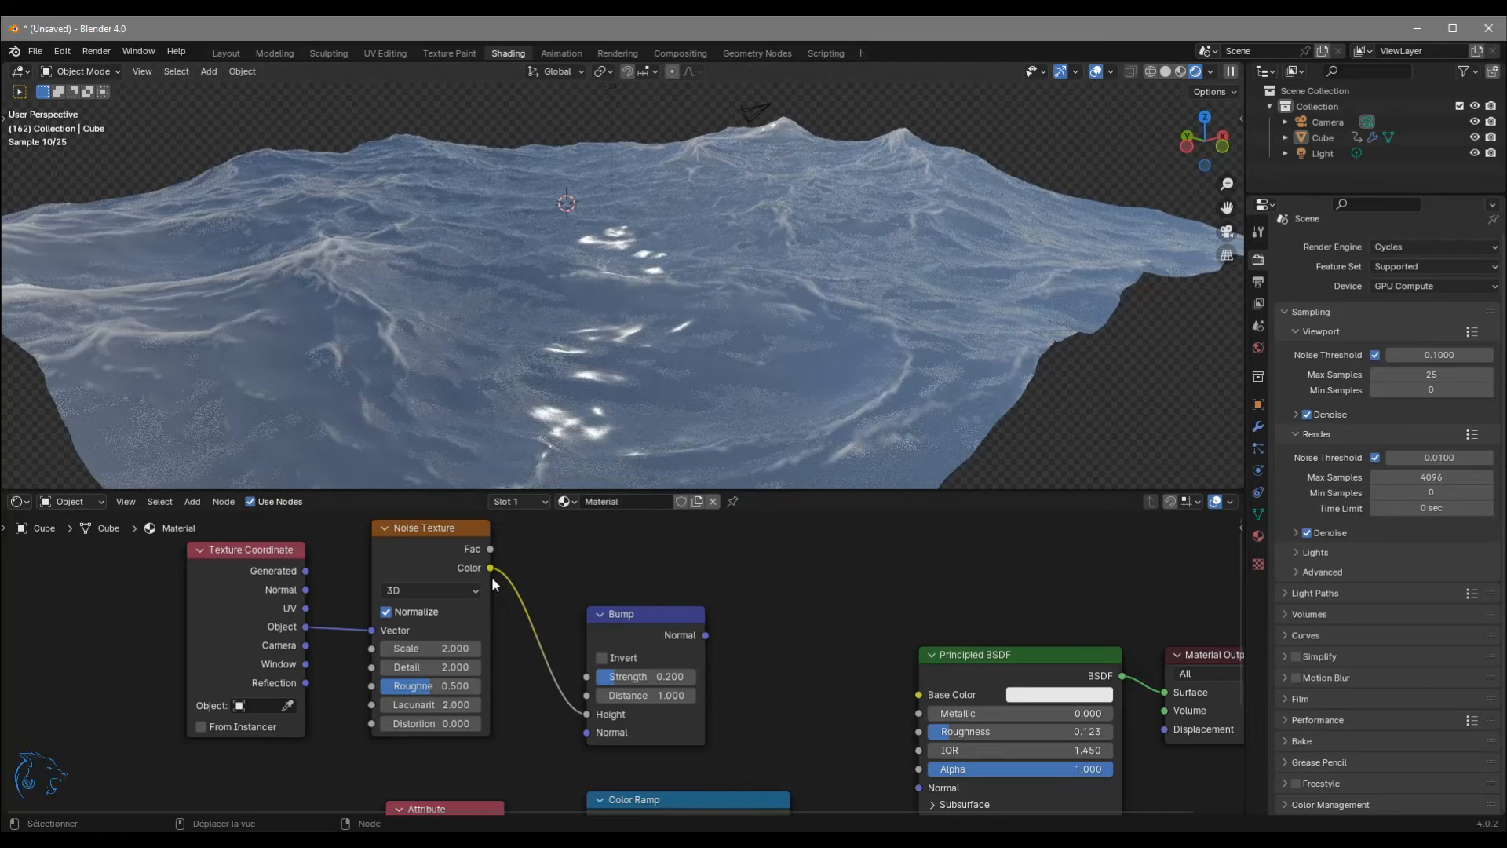
pyautogui.moveTo(706, 635); pyautogui.dragTo(919, 736)
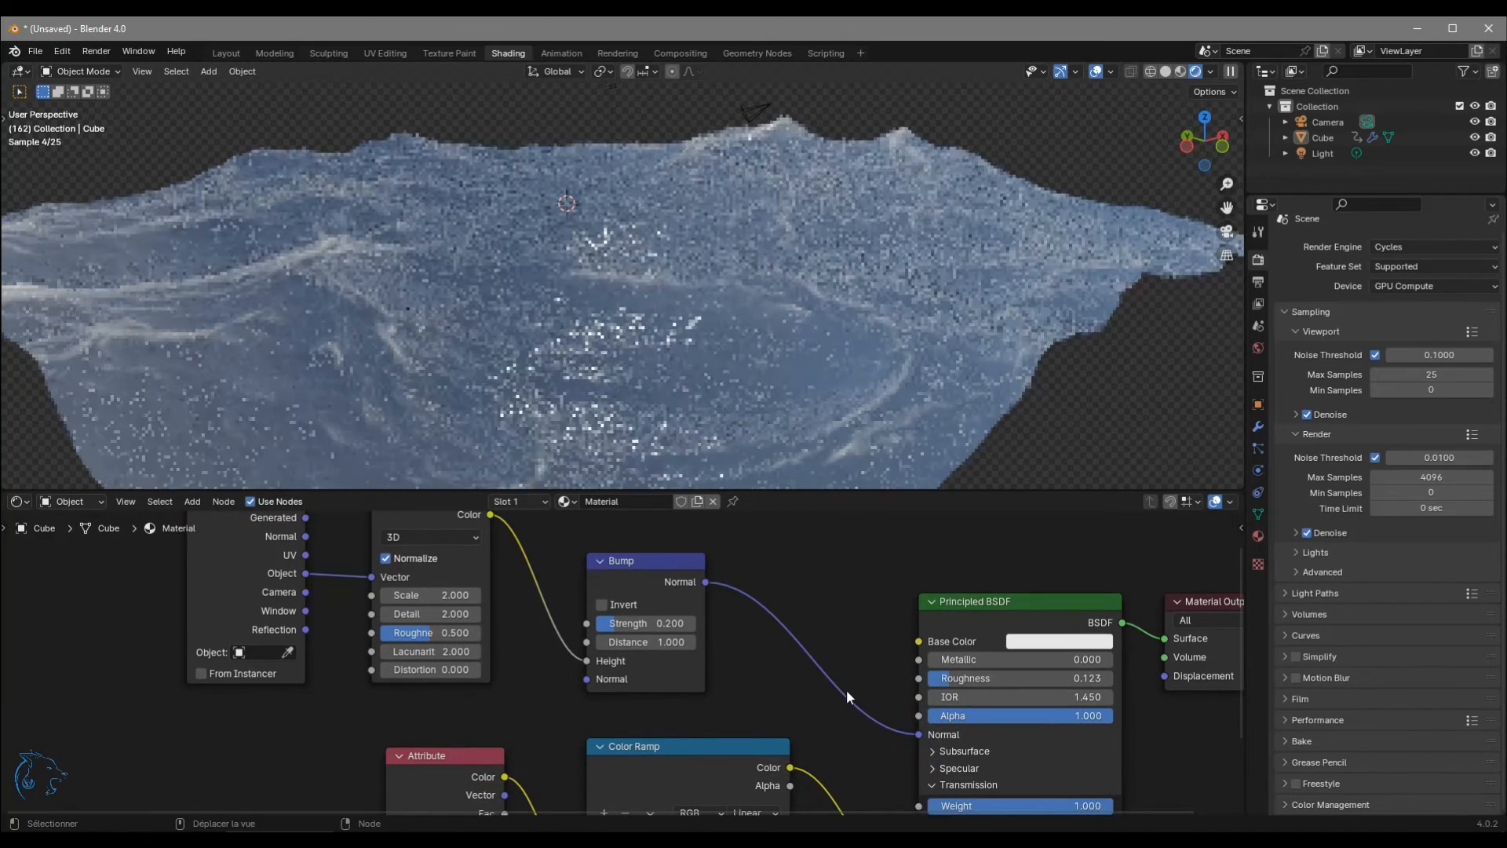
# Switch the Noise Texture's dimensions to 2D and check the ocean surface from farther away.
pyautogui.moveTo(460, 522); pyautogui.dragTo(531, 581, button='middle')
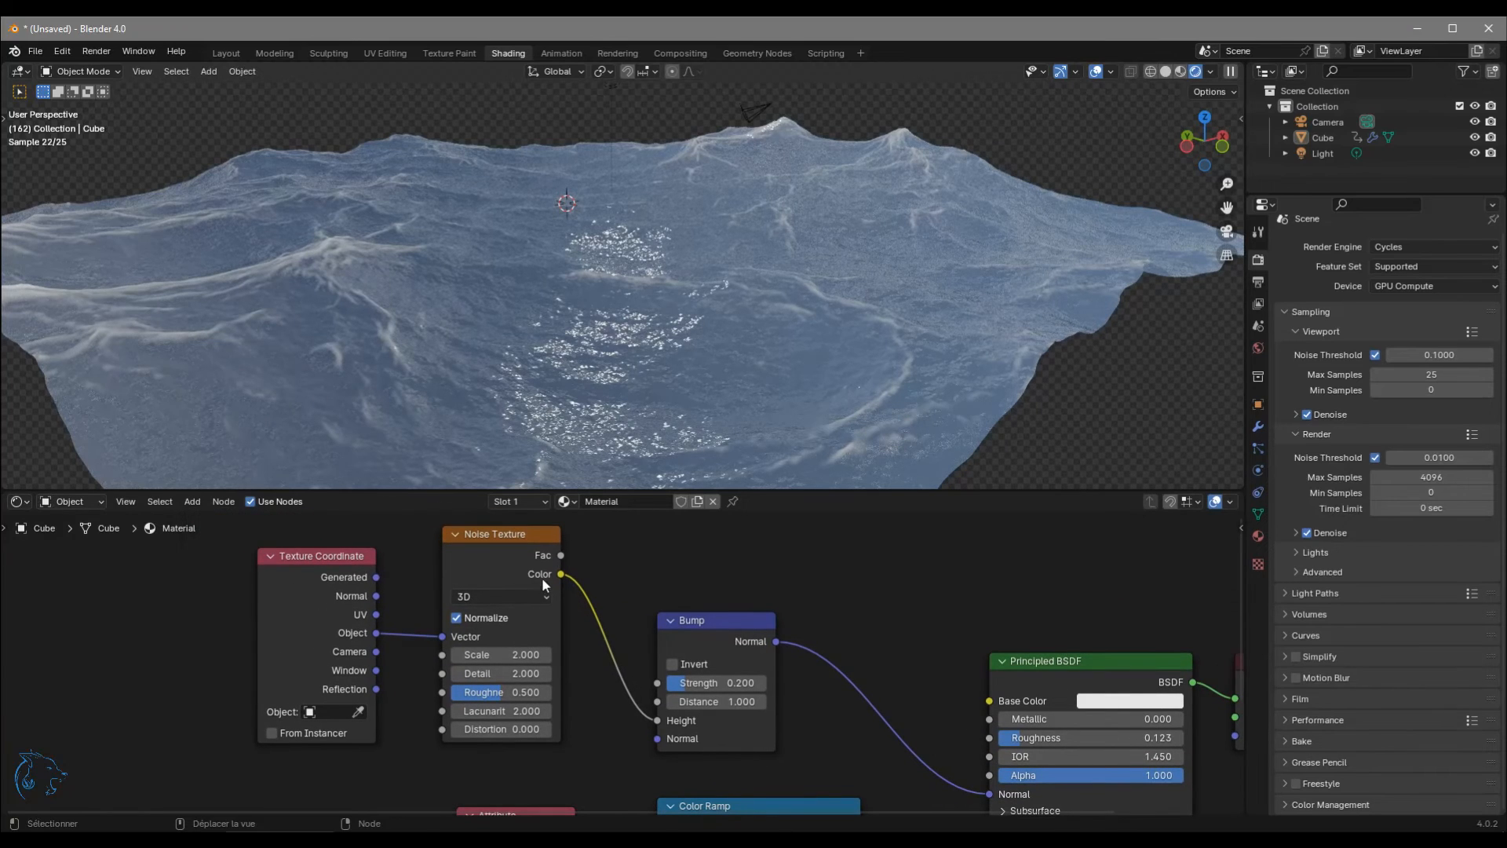
pyautogui.click(484, 595)
pyautogui.click(483, 663)
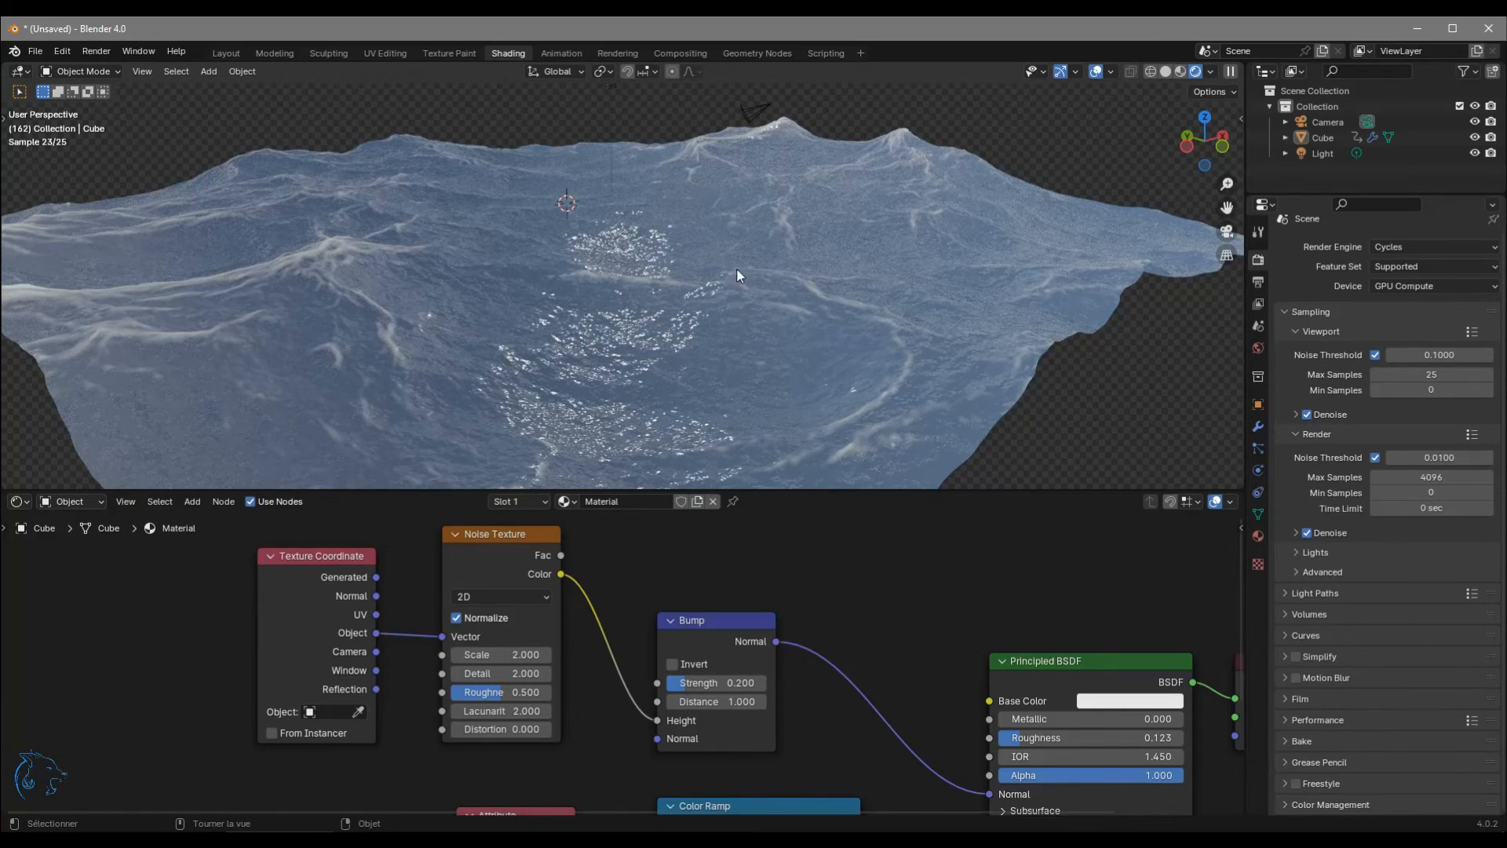
pyautogui.scroll(-4, 809, 245)
pyautogui.moveTo(809, 244); pyautogui.dragTo(752, 262, button='middle')
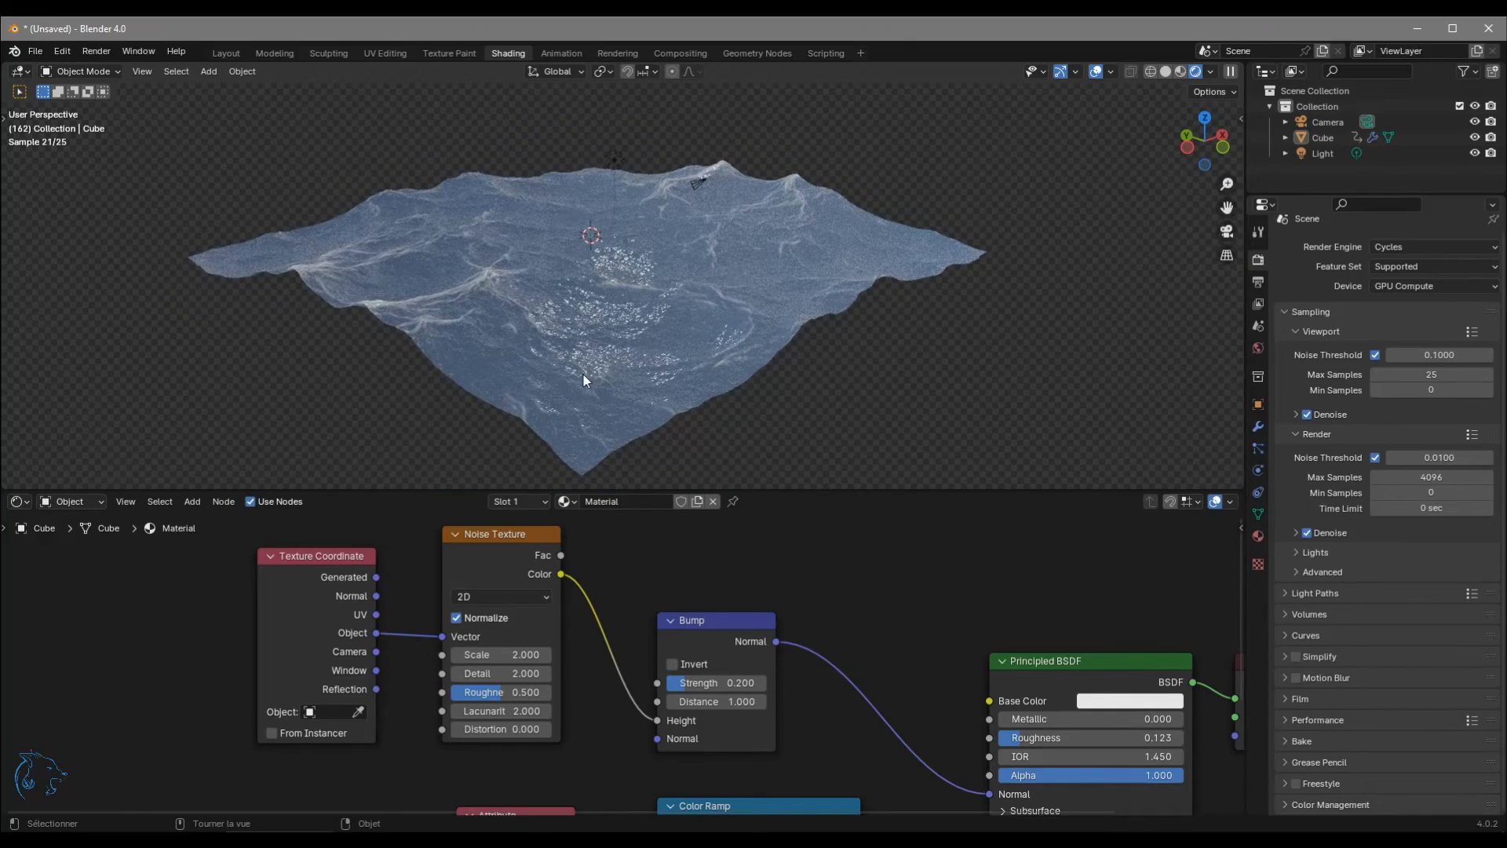
# Change the Principled BSDF's Base Color to a very dark blue with Hue 0.661, Saturation 0.896 and Value 0.023, and inspect the ocean.
pyautogui.scroll(3, 583, 380)
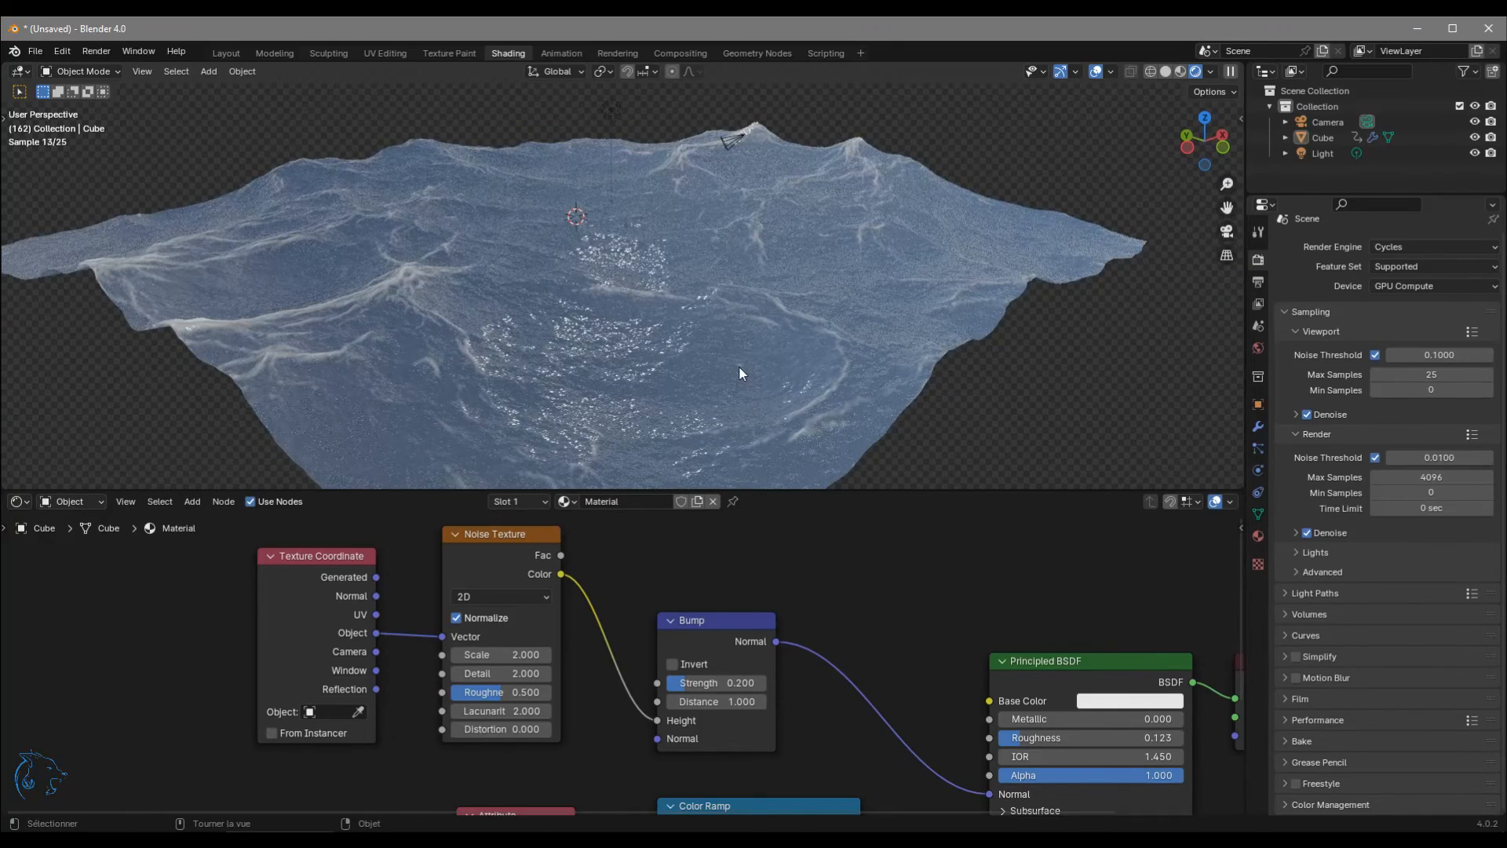
pyautogui.moveTo(738, 366); pyautogui.dragTo(694, 370, button='middle')
pyautogui.moveTo(1036, 604); pyautogui.dragTo(886, 553, button='middle')
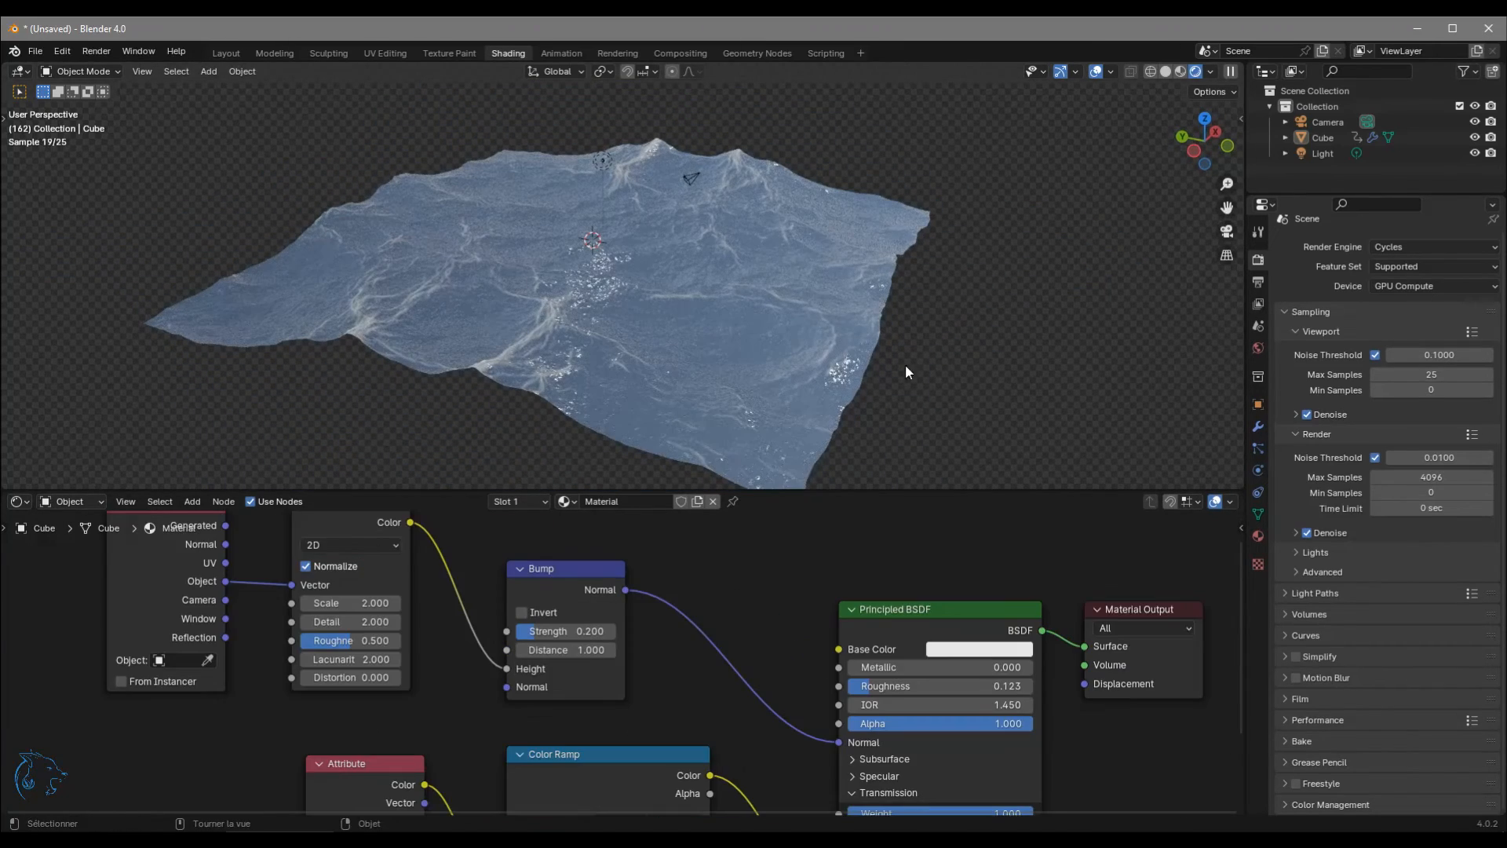
pyautogui.click(950, 647)
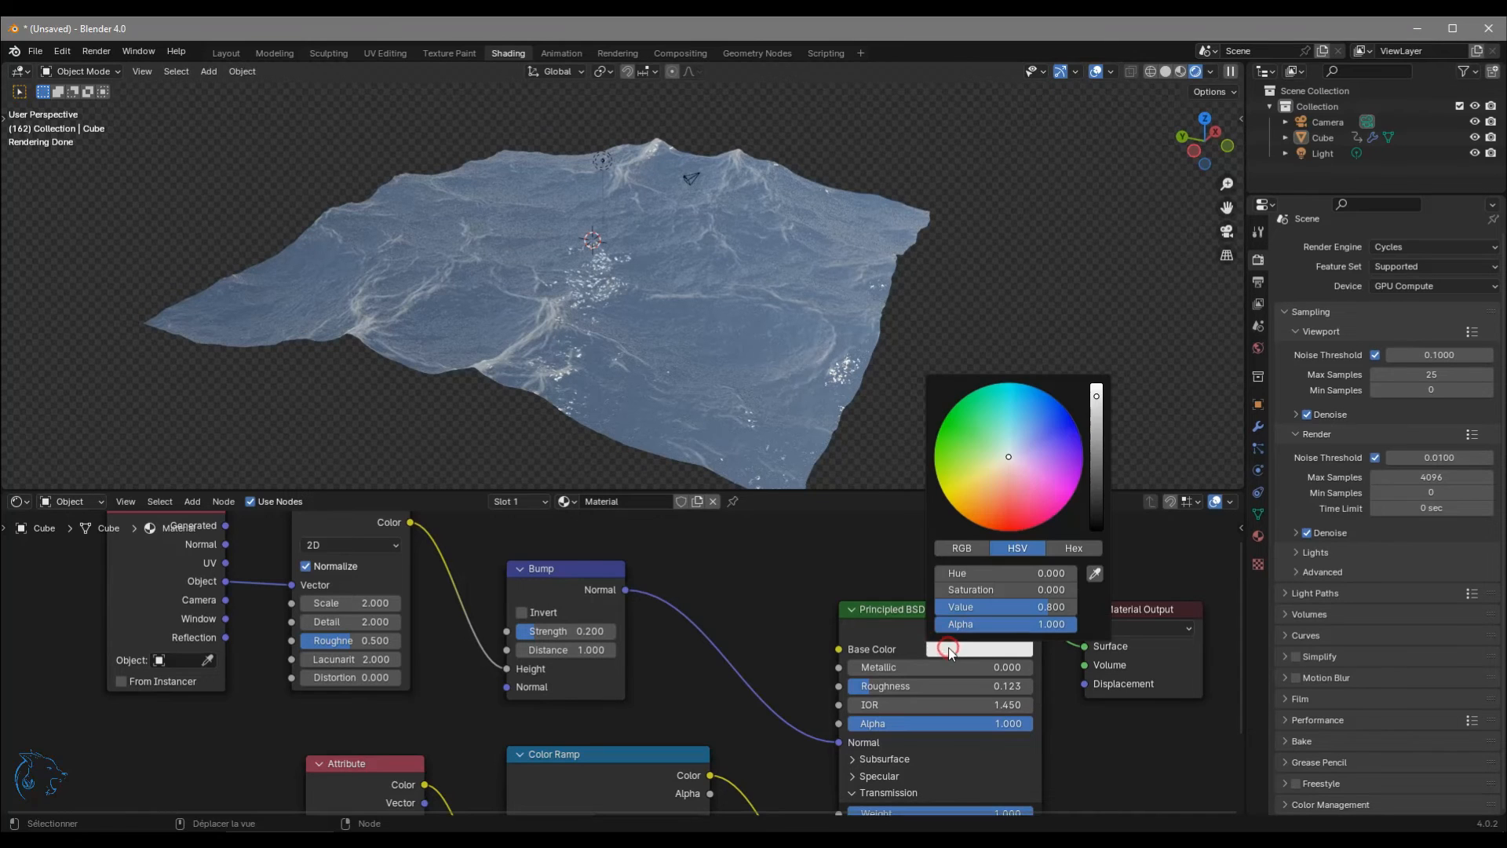
pyautogui.moveTo(1064, 438)
pyautogui.mouseDown()
pyautogui.moveTo(1060, 423)
pyautogui.moveTo(1099, 479)
pyautogui.moveTo(1097, 506)
pyautogui.mouseUp()
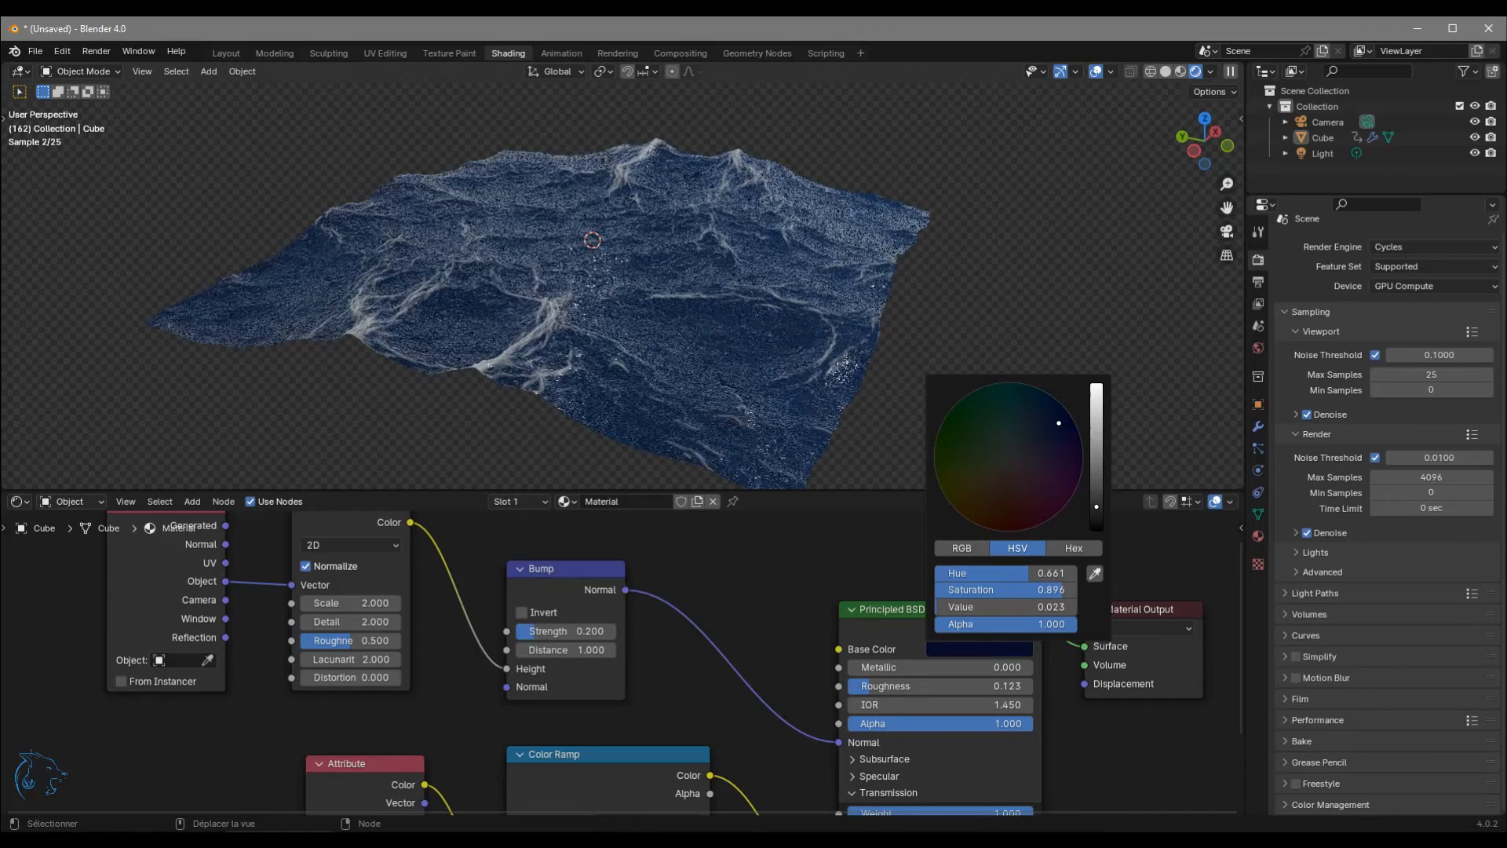
pyautogui.moveTo(705, 224); pyautogui.dragTo(848, 358, button='middle')
pyautogui.moveTo(948, 712); pyautogui.dragTo(862, 643, button='middle')
pyautogui.moveTo(753, 325); pyautogui.dragTo(892, 364, button='middle')
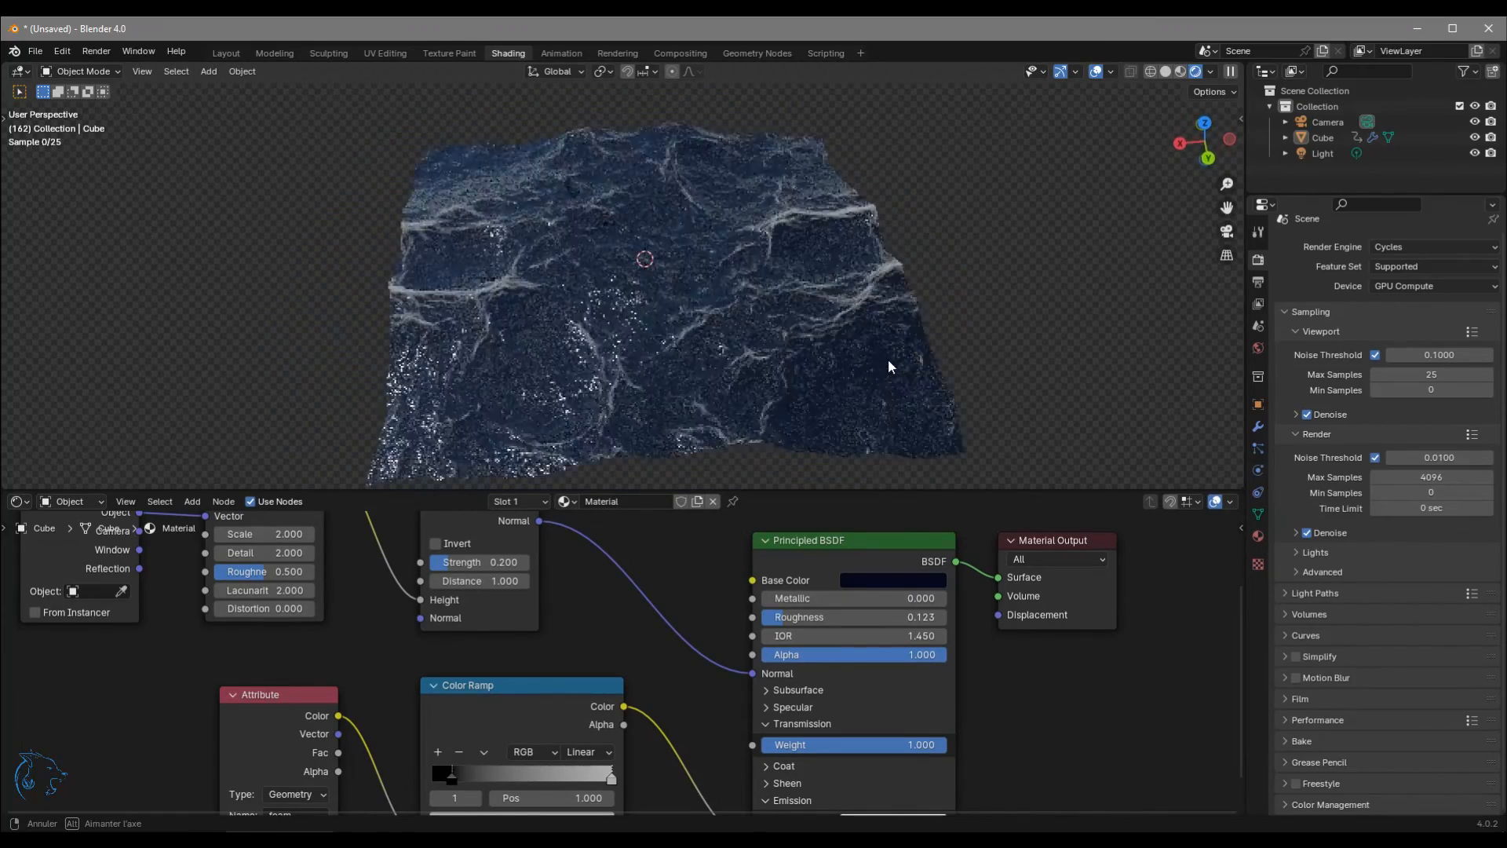
# Try a Resolution Viewport of 20 in the Ocean modifier and view the water surface from a lower angle.
pyautogui.click(1259, 426)
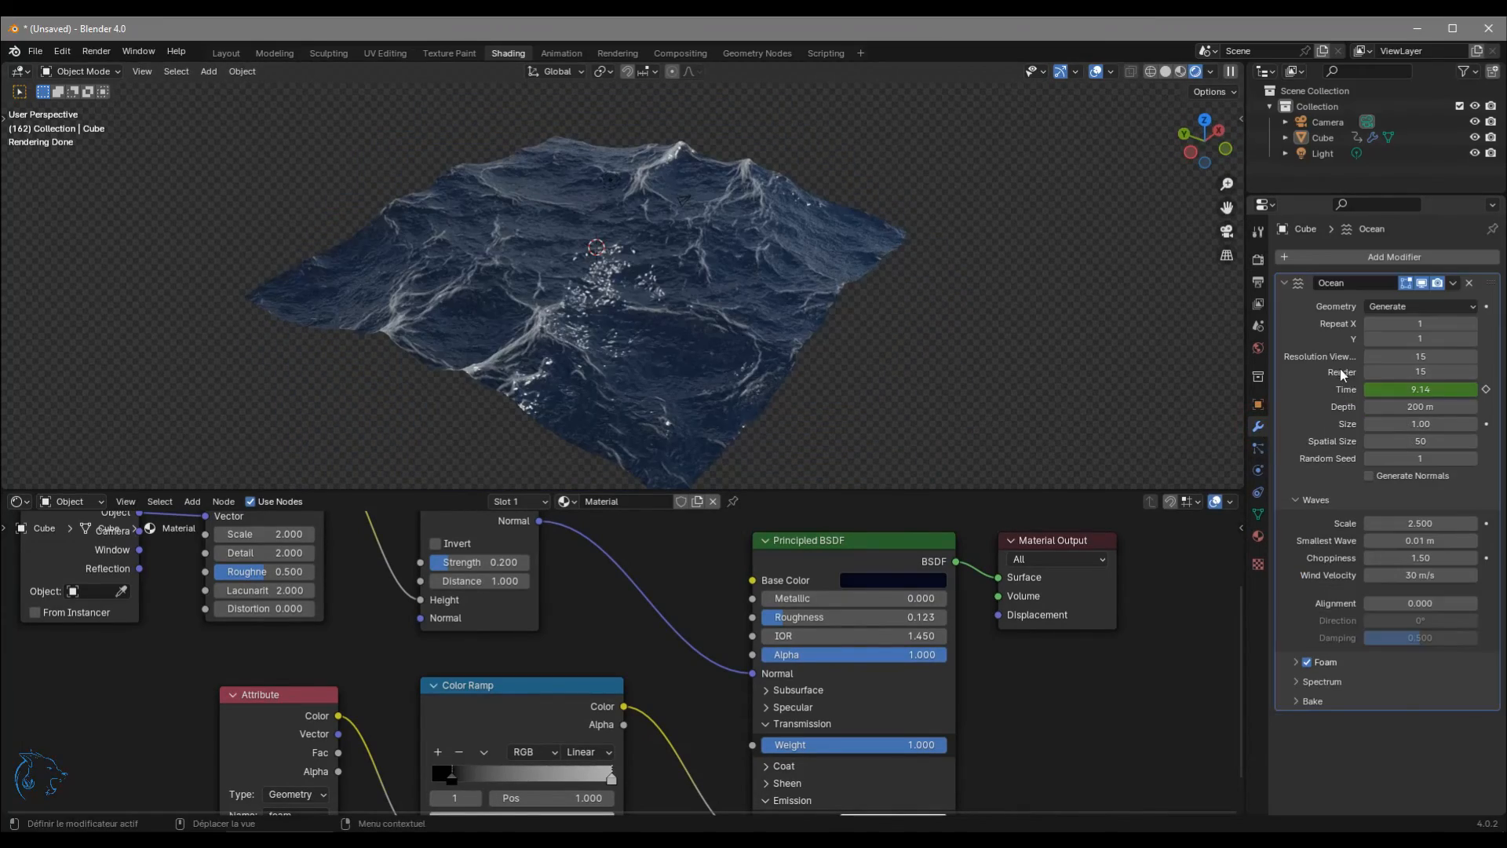
pyautogui.click(1421, 355)
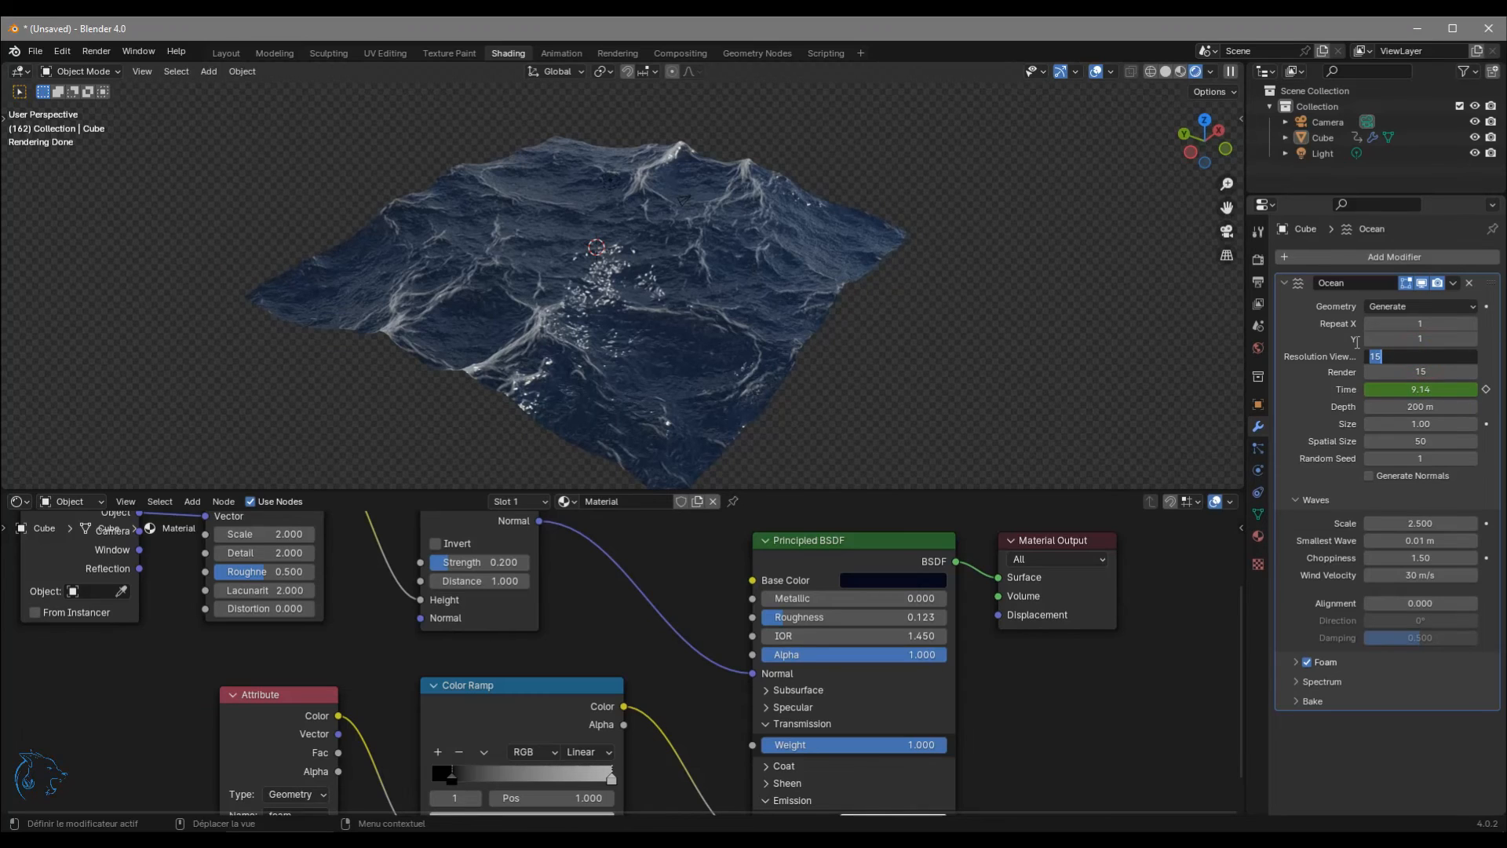
pyautogui.write('20')
pyautogui.press('Return')
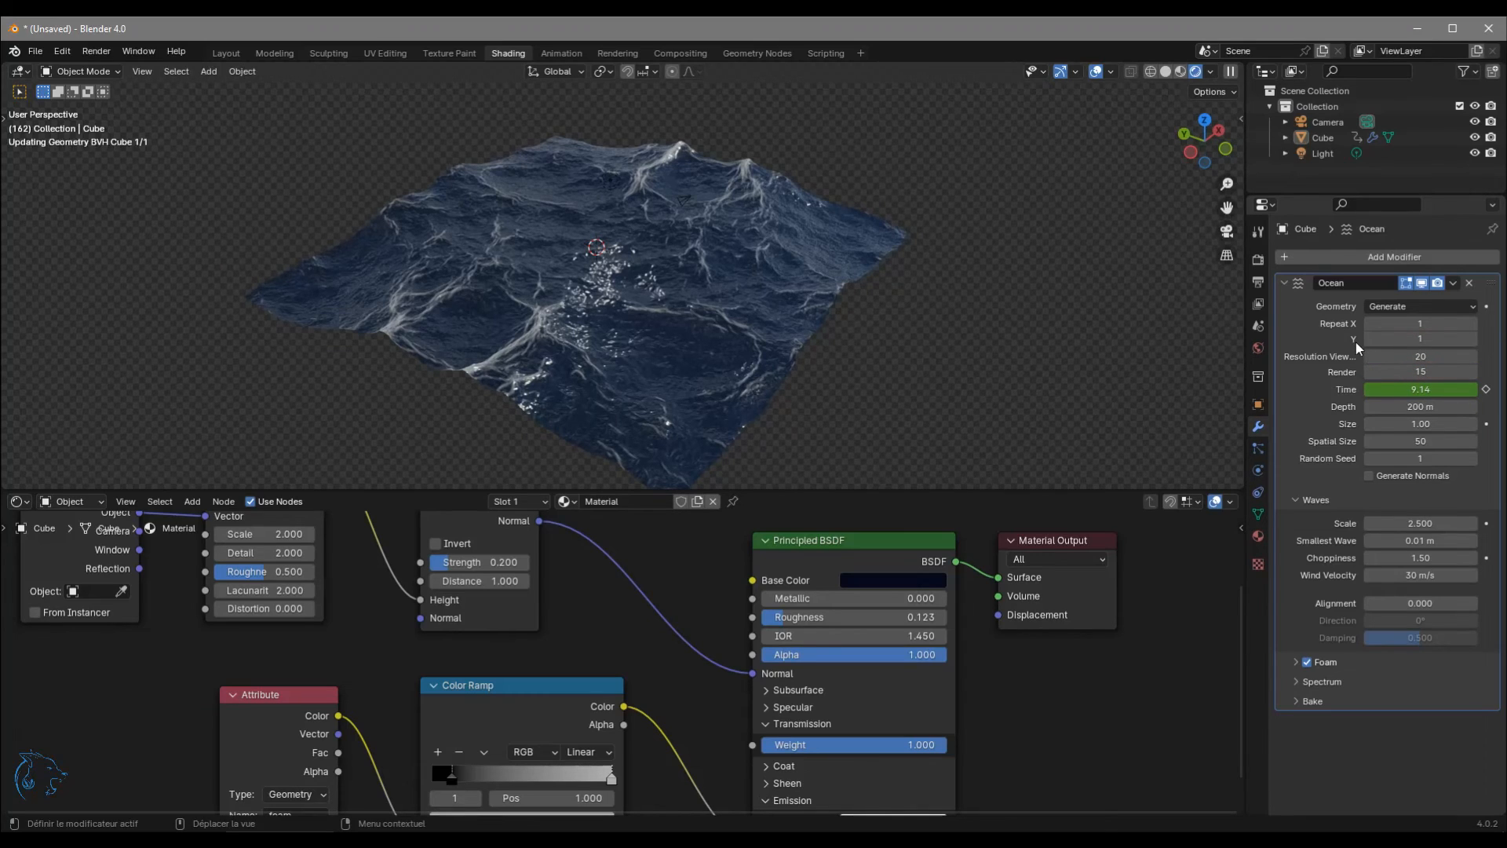
pyautogui.moveTo(731, 379); pyautogui.dragTo(731, 332, button='middle')
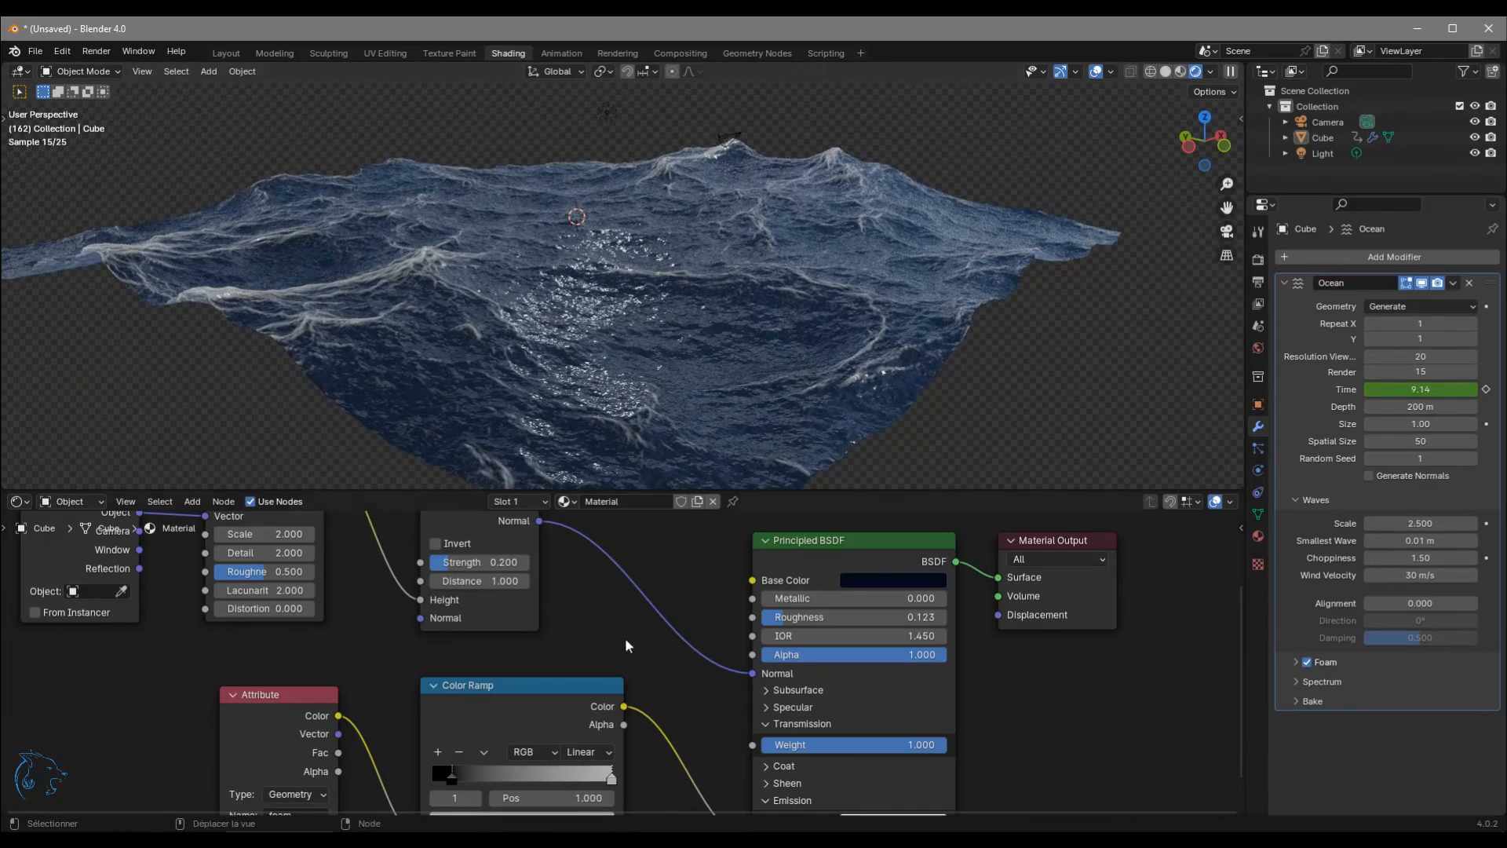
# Disconnect the Bump from the Principled BSDF's Normal input and try a Resolution Viewport of 30 to compare the geometry-only wave detail.
pyautogui.moveTo(742, 673); pyautogui.dragTo(597, 596)
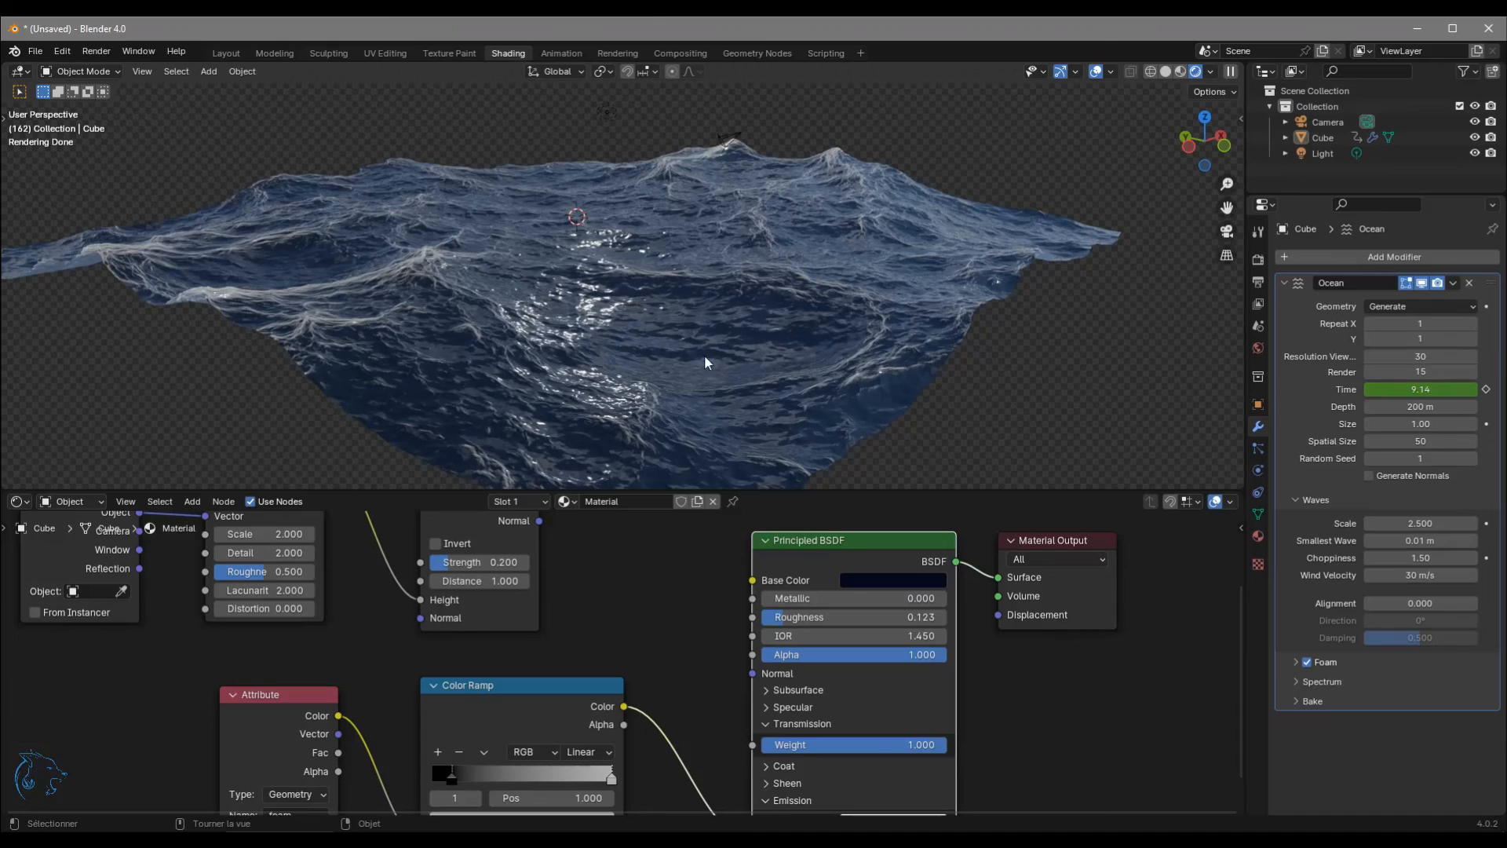
pyautogui.moveTo(839, 377); pyautogui.dragTo(818, 353, button='middle')
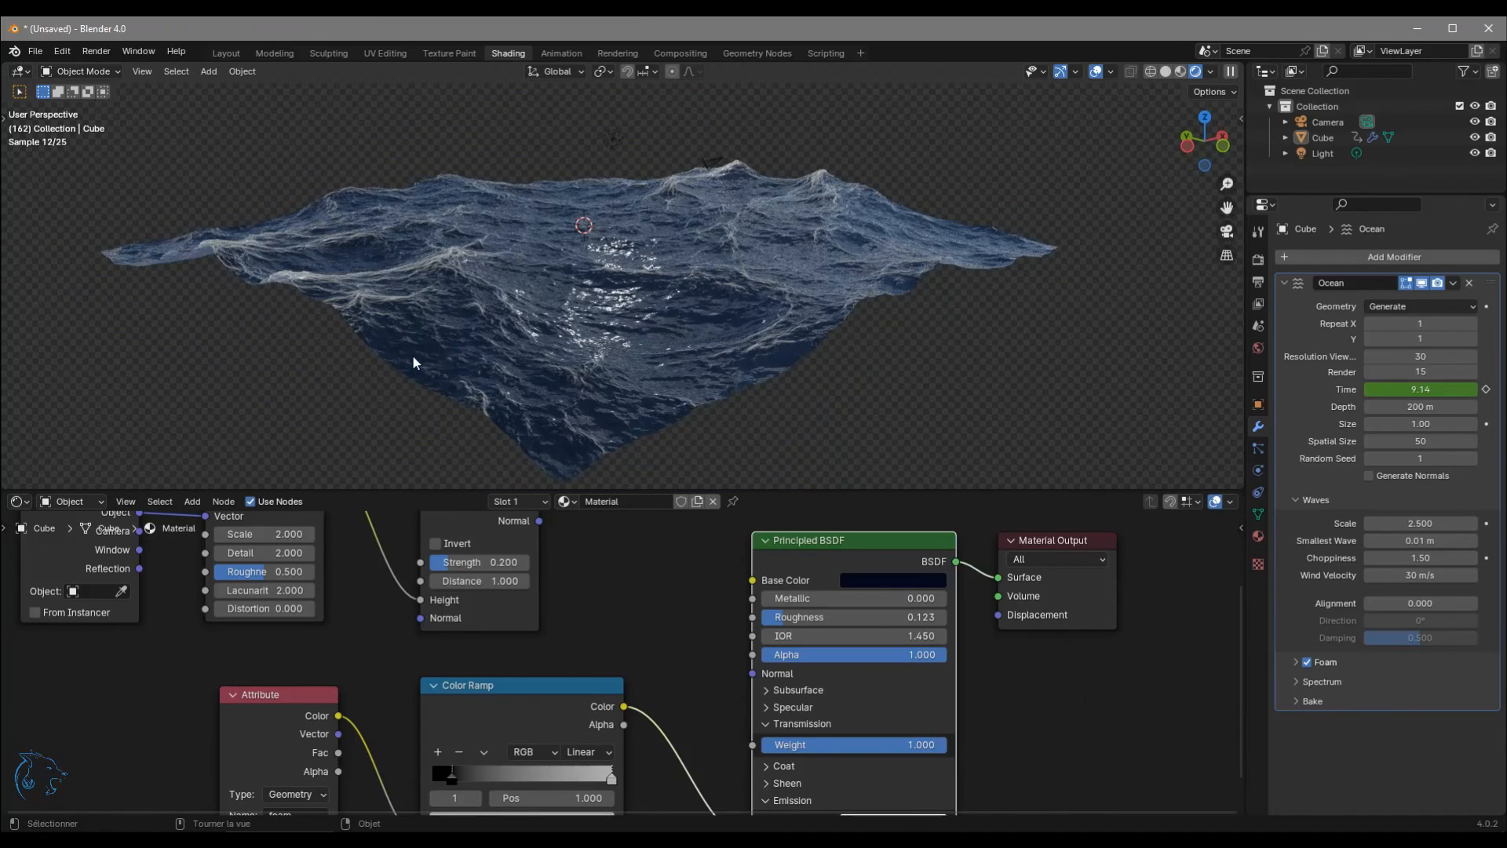
pyautogui.scroll(2, 415, 358)
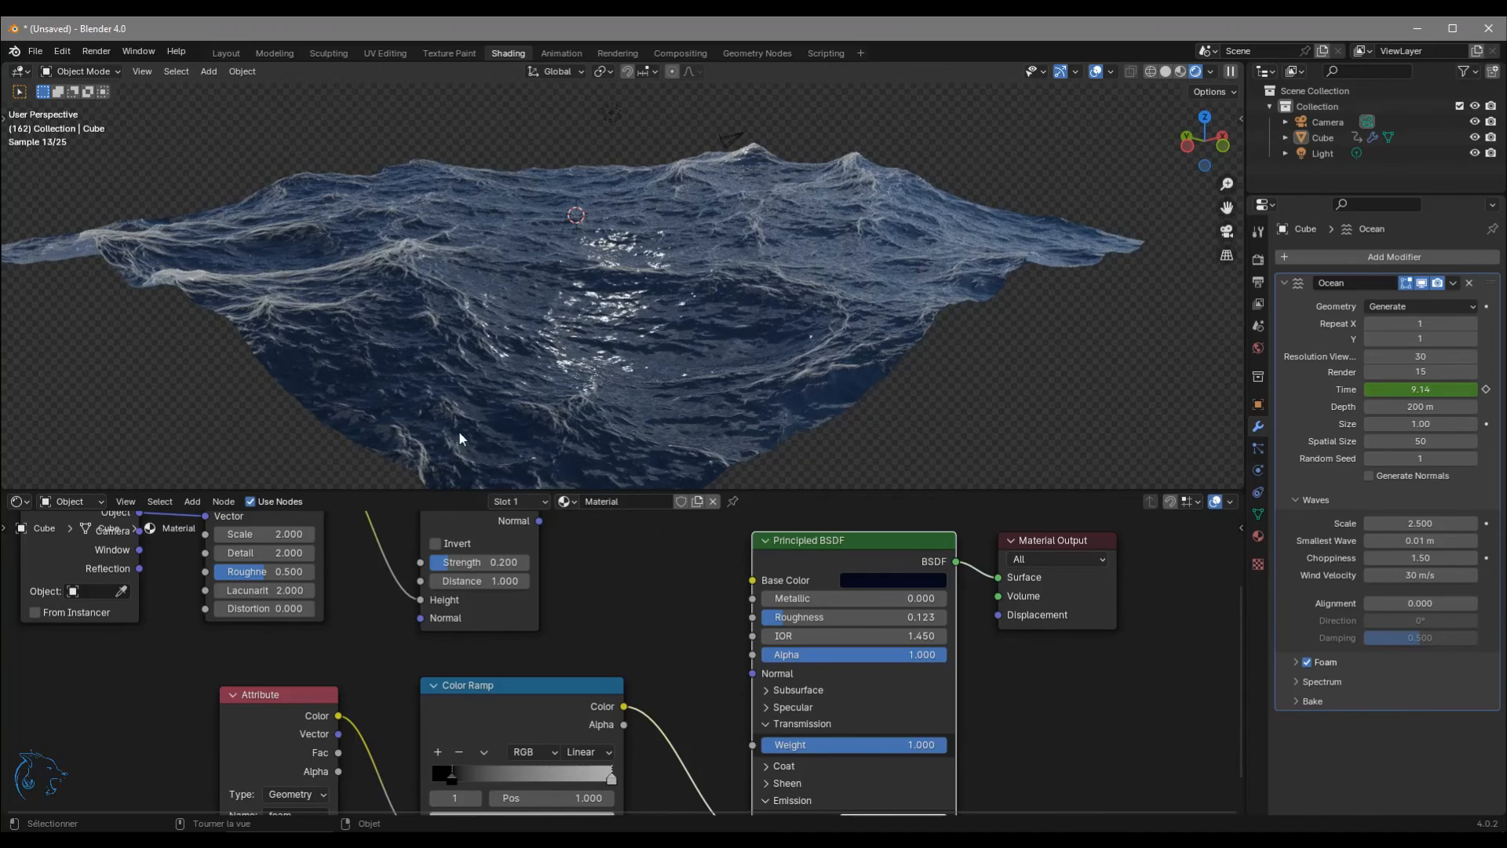
pyautogui.moveTo(505, 542); pyautogui.dragTo(529, 590, button='middle')
pyautogui.moveTo(493, 556); pyautogui.dragTo(496, 561)
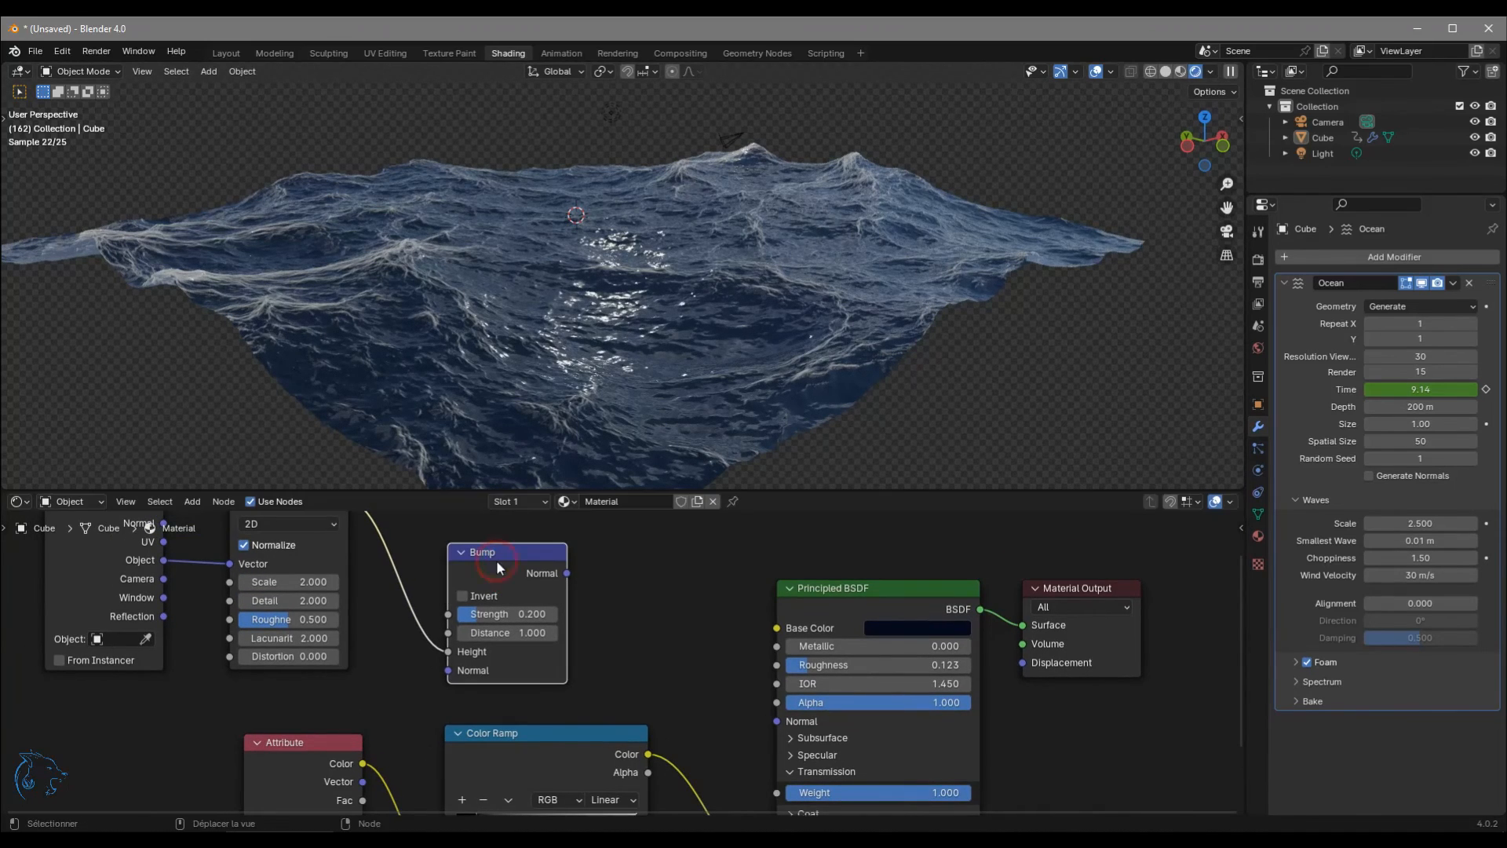
pyautogui.moveTo(461, 620); pyautogui.dragTo(456, 613)
# Return the Ocean modifier's Resolution Viewport to 15 and reconnect the Bump's Normal output to the Principled BSDF's Normal input.
pyautogui.click(1421, 356)
pyautogui.write('15')
pyautogui.press('Return')
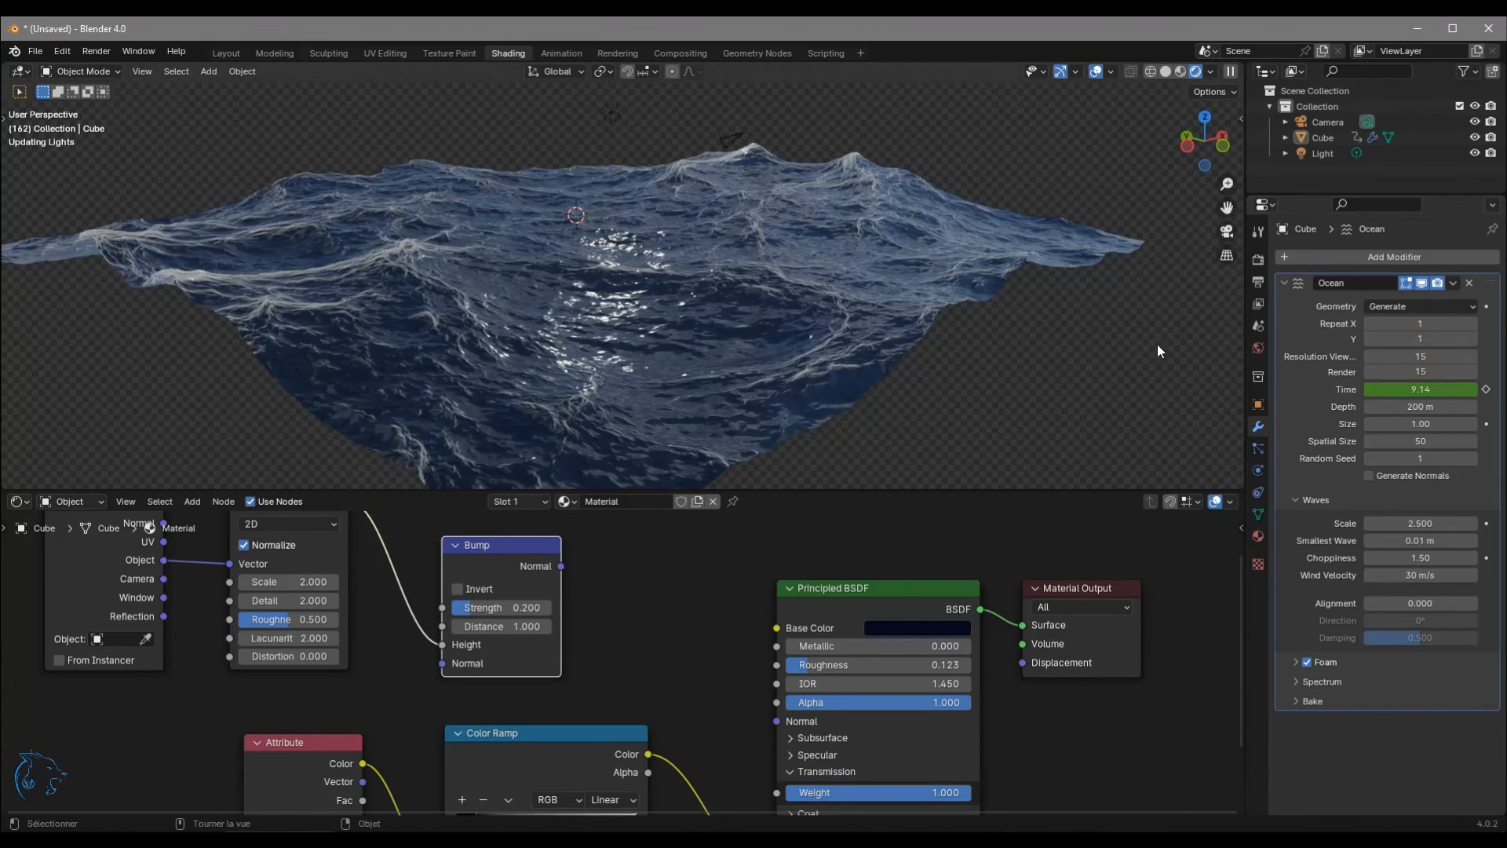
pyautogui.moveTo(562, 566); pyautogui.dragTo(778, 721)
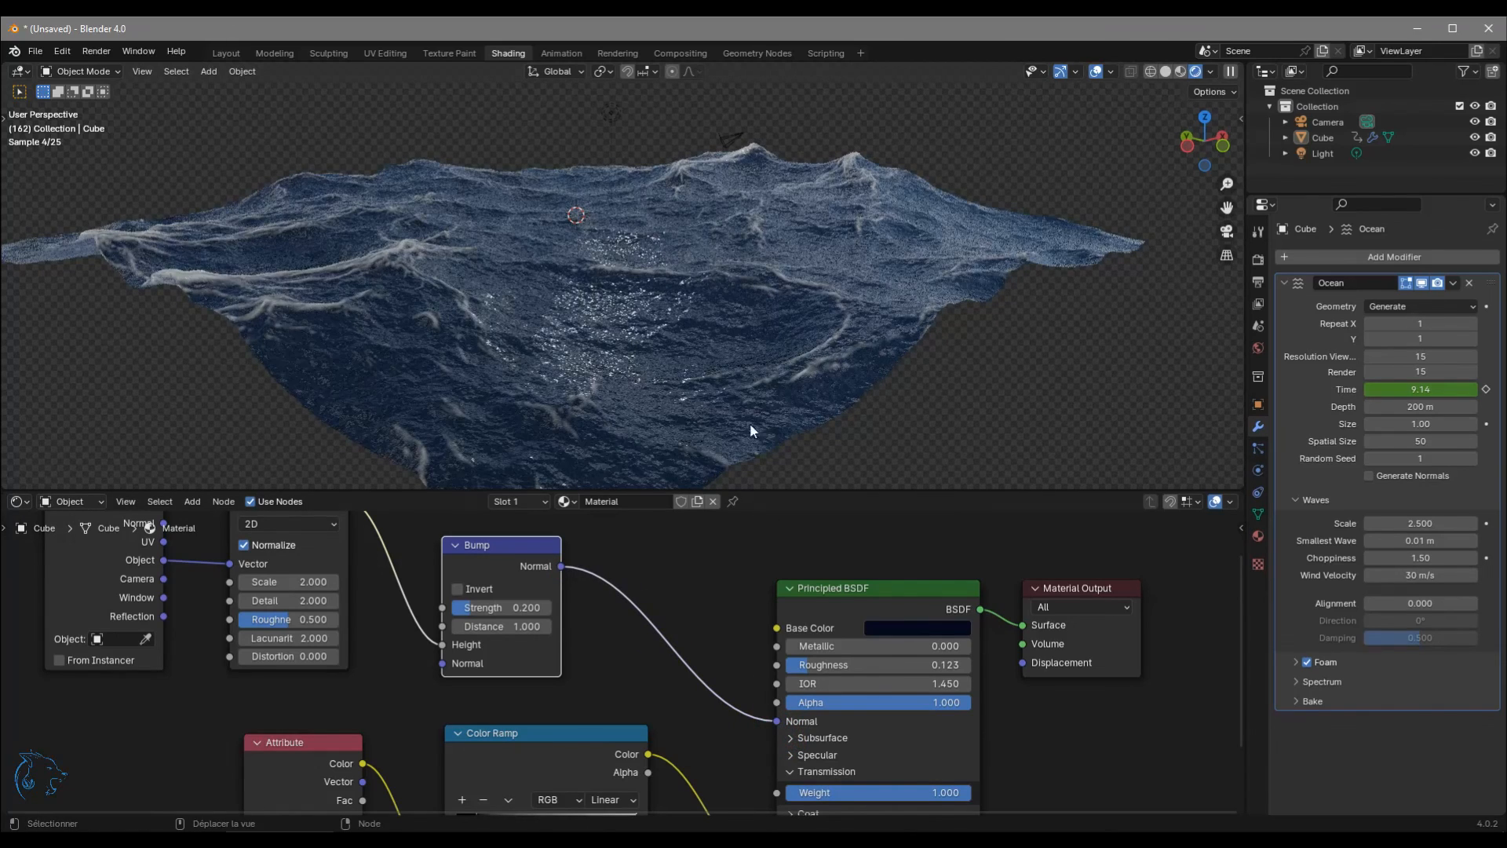
# Set the Noise Texture's Scale to 1.500 and check the bump detail on the ocean surface.
pyautogui.moveTo(278, 620); pyautogui.dragTo(417, 644, button='middle')
pyautogui.click(424, 607)
pyautogui.write('1.5')
pyautogui.press('Return')
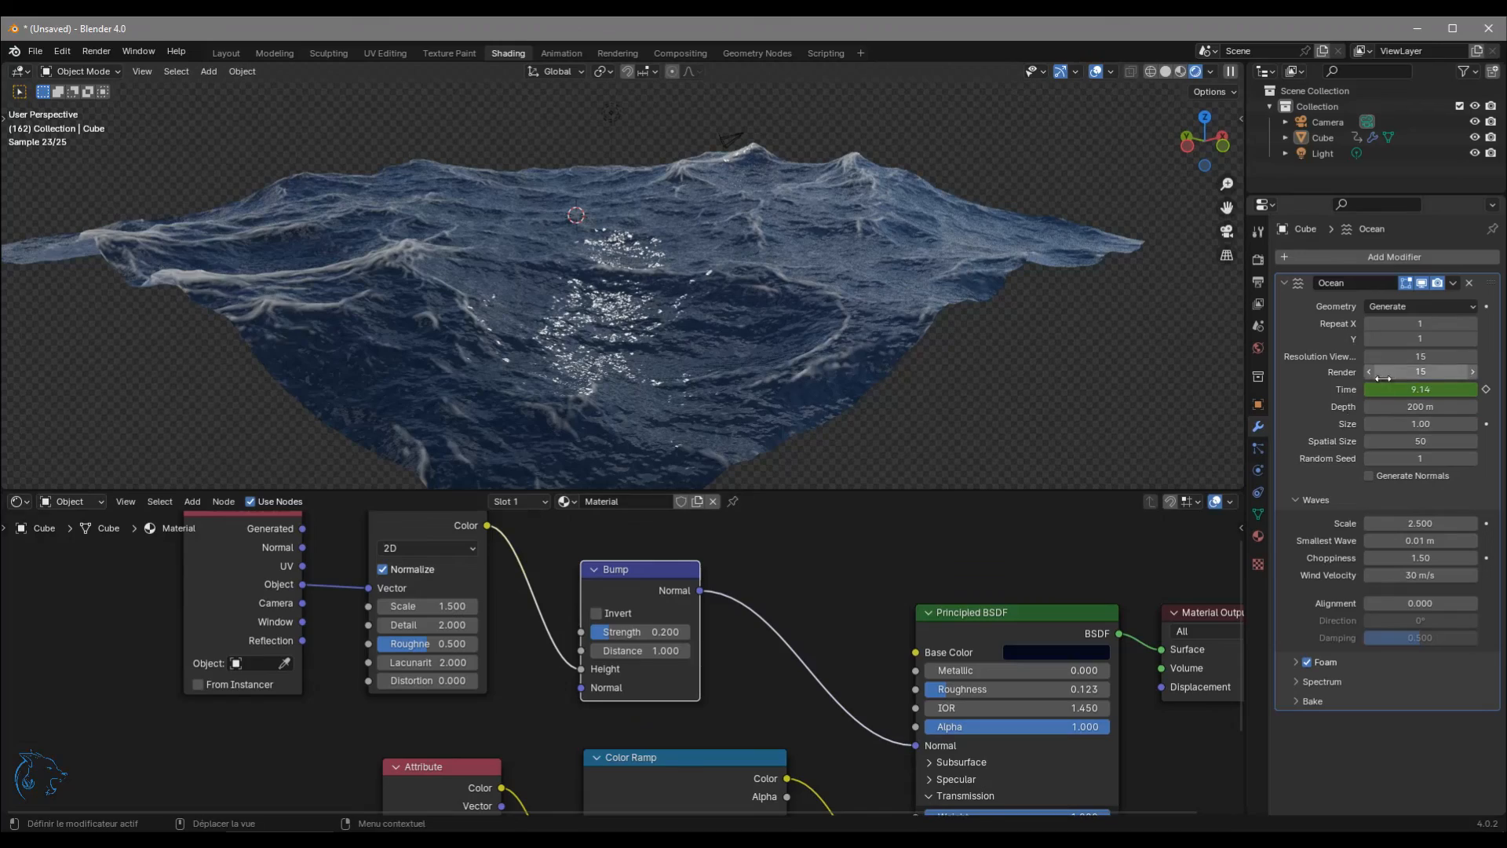
pyautogui.moveTo(832, 311); pyautogui.dragTo(779, 306, button='middle')
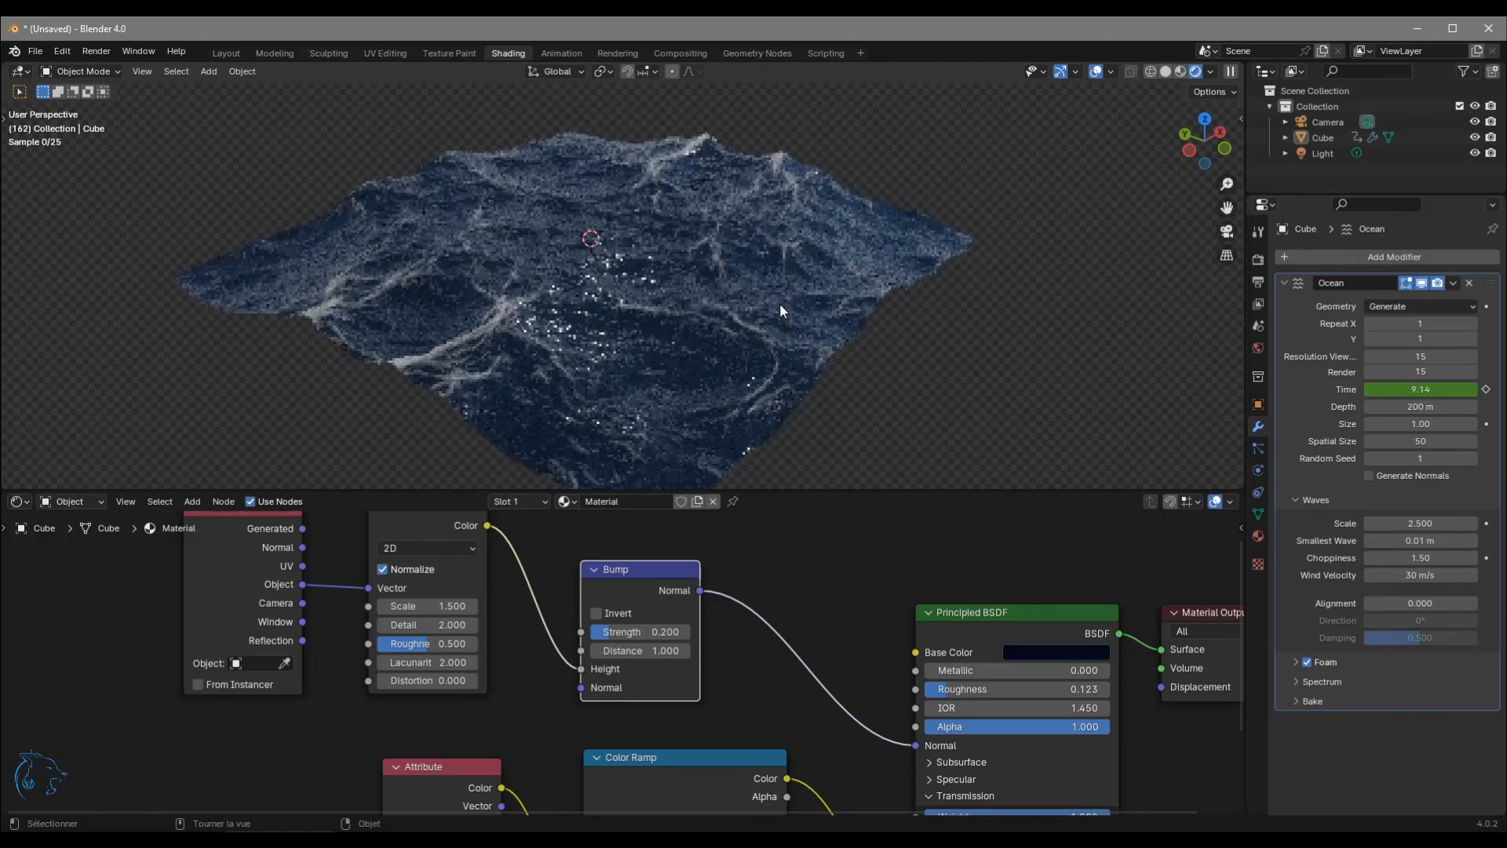